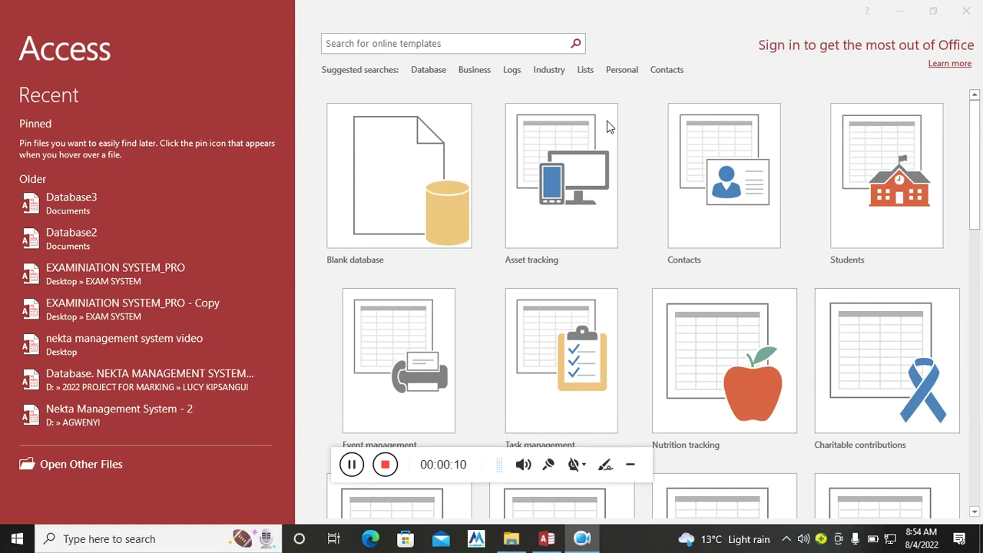
# Start a new blank database and name the file Poultry management system
pyautogui.click(410, 180)
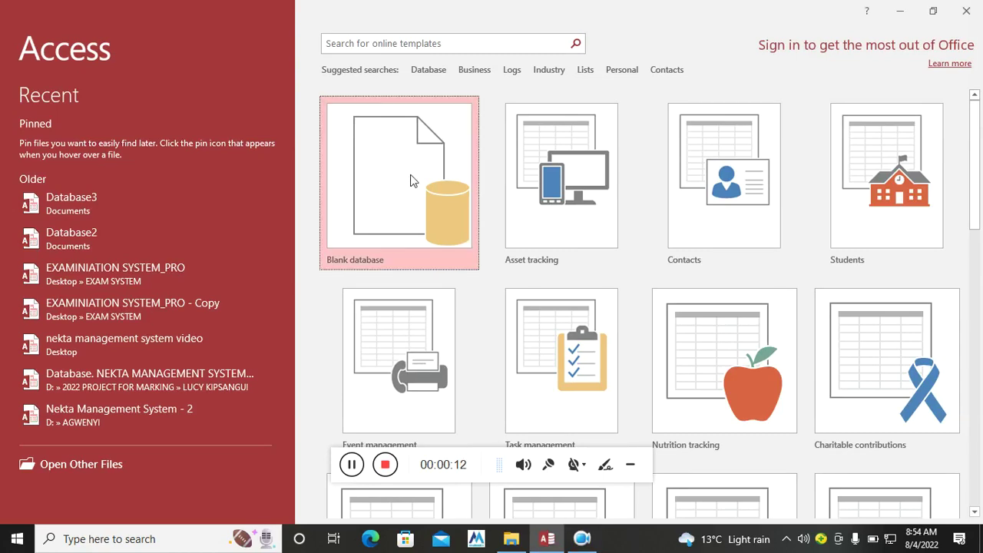
pyautogui.click(410, 179)
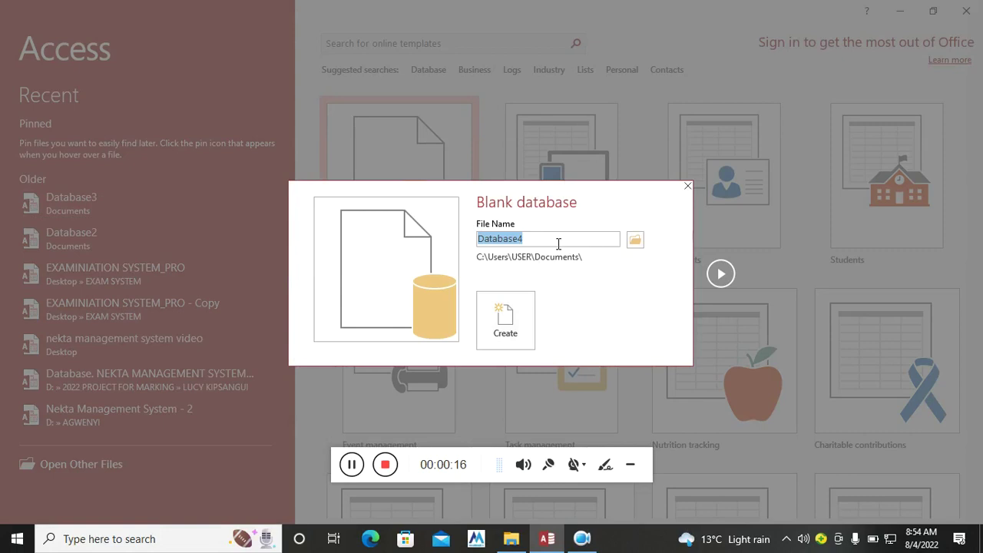
pyautogui.write('p')
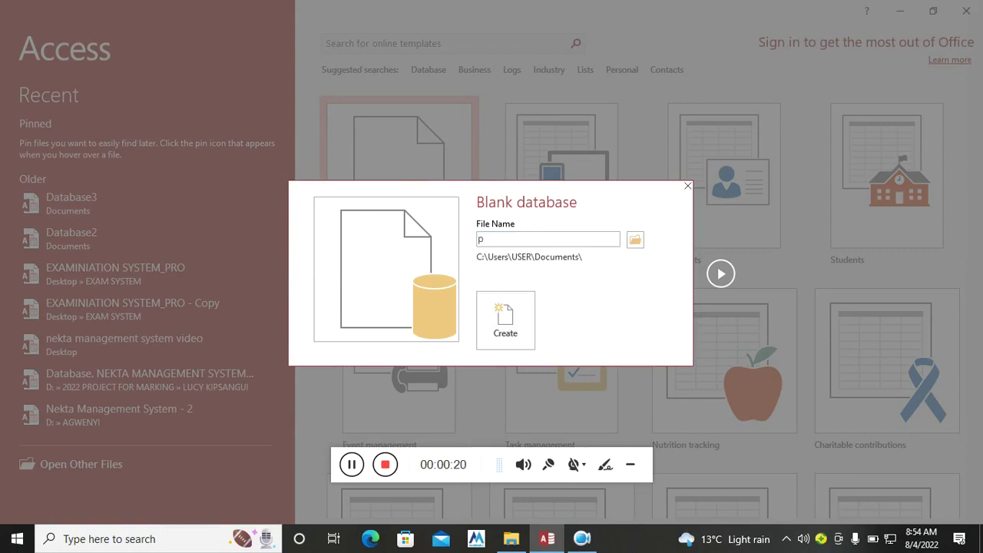
pyautogui.press('BackSpace')
pyautogui.write('pOUL')
pyautogui.press('BackSpace')
pyautogui.press('BackSpace')
pyautogui.press('BackSpace')
pyautogui.press('BackSpace')
pyautogui.write('Poultry managementssystem')
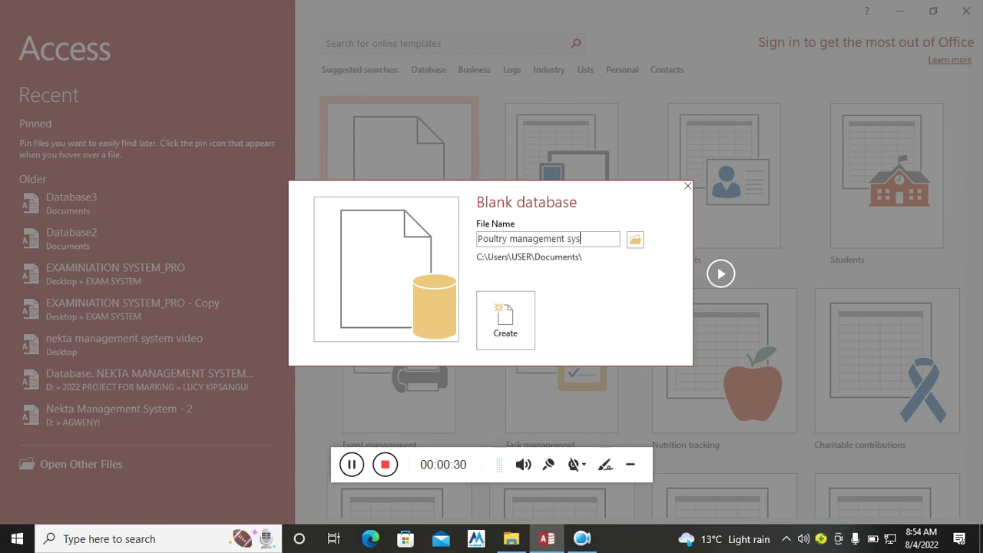
# Choose the Desktop as the save location and create the database
pyautogui.click(634, 240)
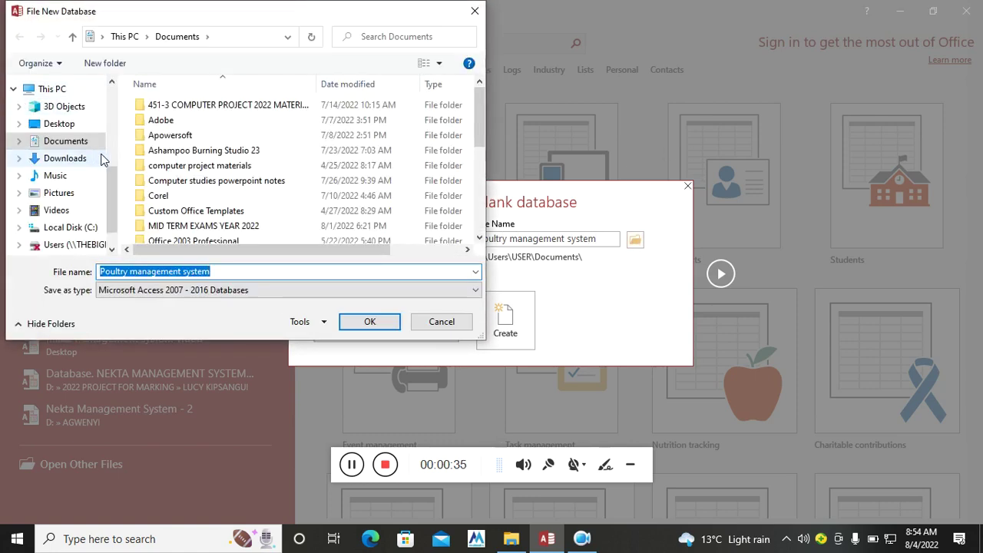
pyautogui.click(58, 124)
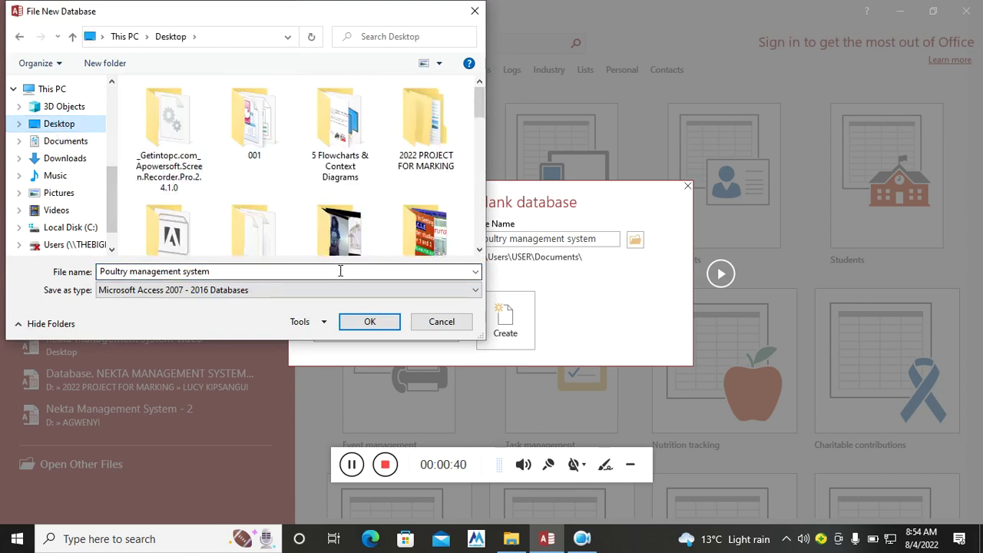
pyautogui.click(367, 323)
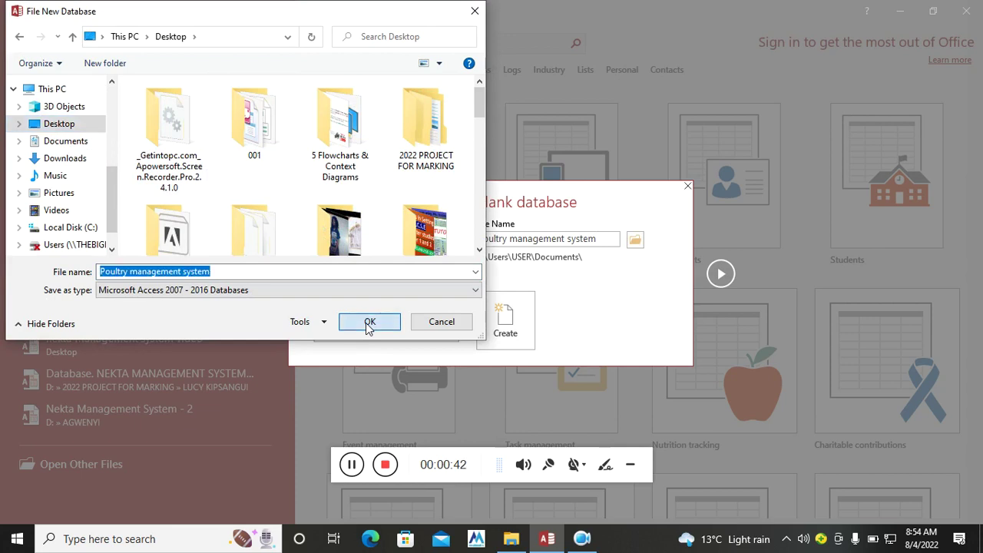
pyautogui.click(510, 324)
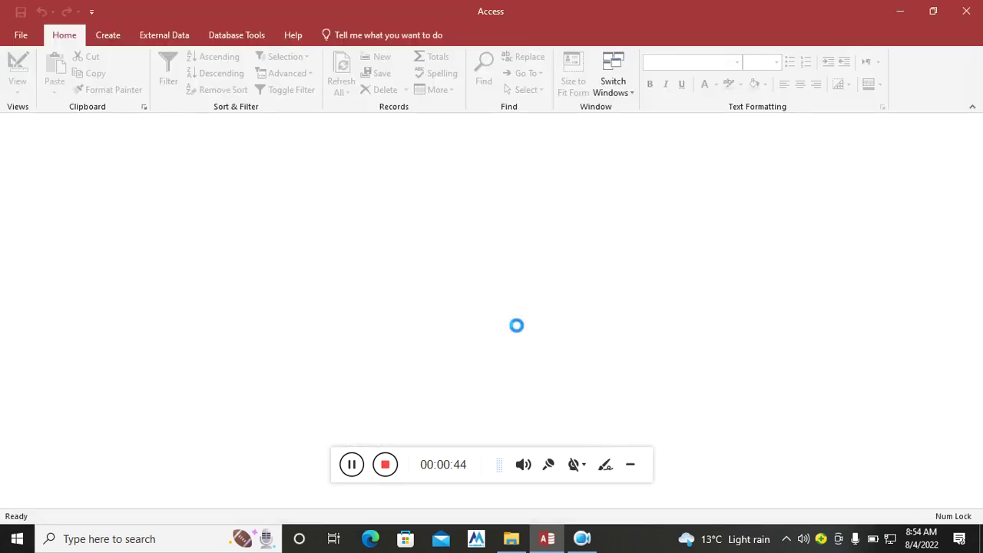
pyautogui.moveTo(490, 459); pyautogui.dragTo(795, 486)
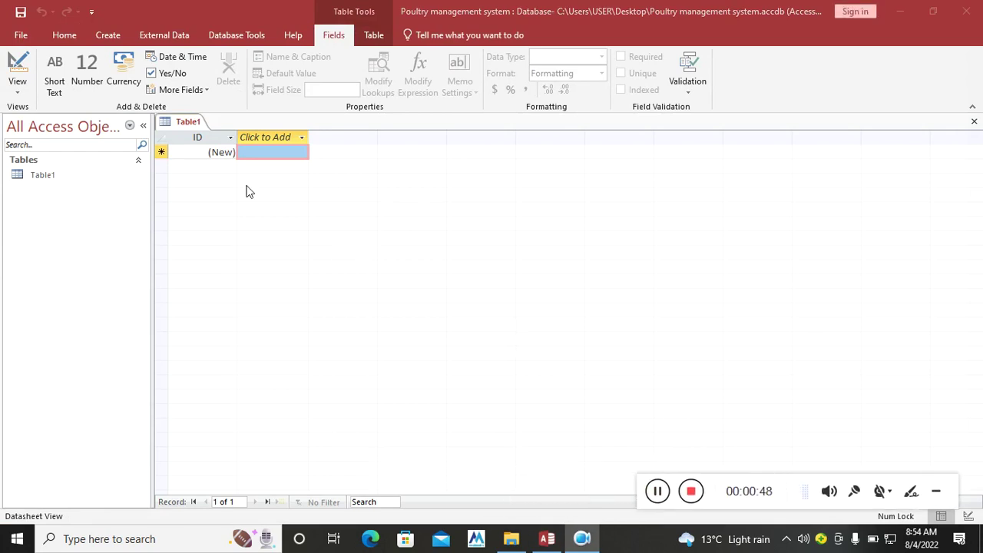
# Create a second table in Design view
pyautogui.click(108, 40)
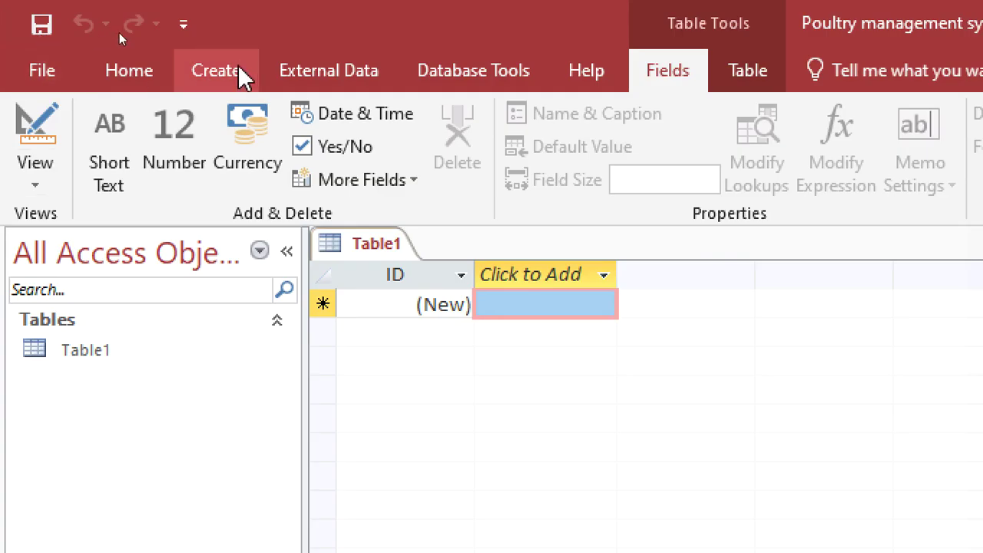
pyautogui.click(241, 6)
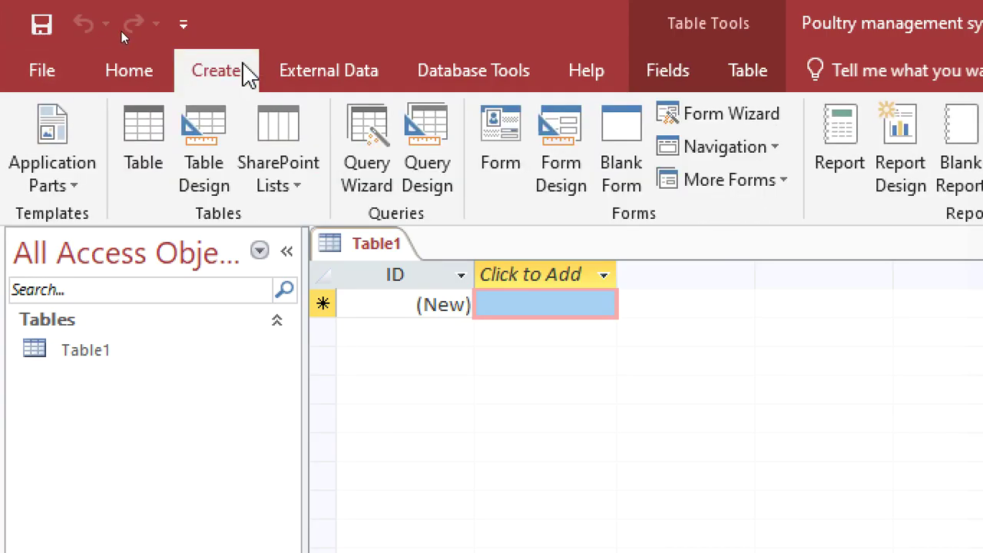
pyautogui.click(204, 179)
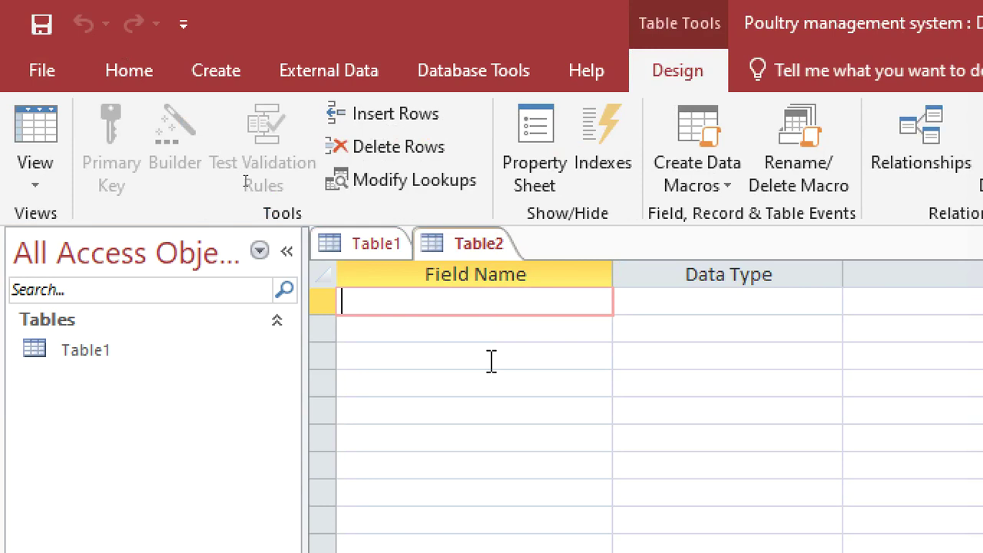
# Add a Pcode field with the AutoNumber data type and make it the primary key
pyautogui.write('Pcode')
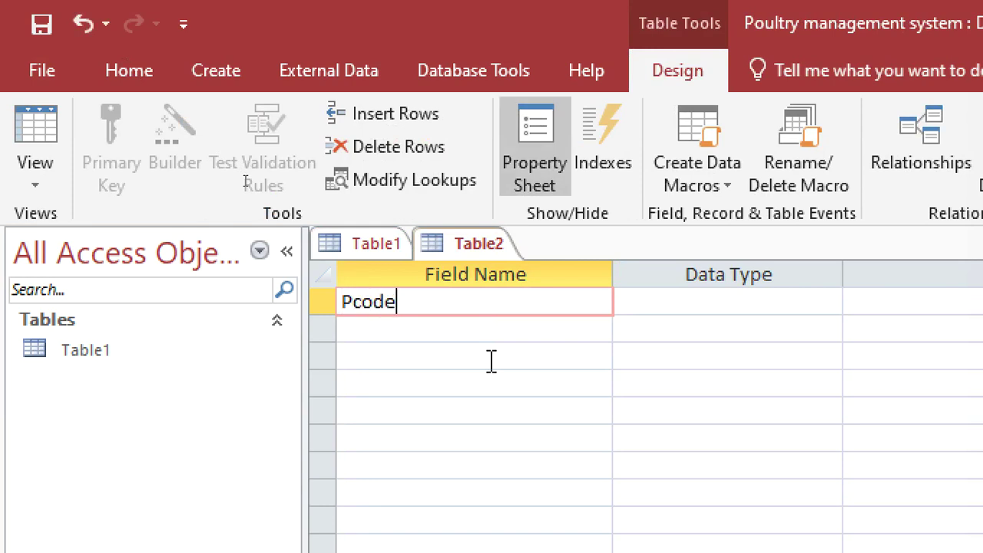
pyautogui.doubleClick(694, 300)
pyautogui.write('autoNumber')
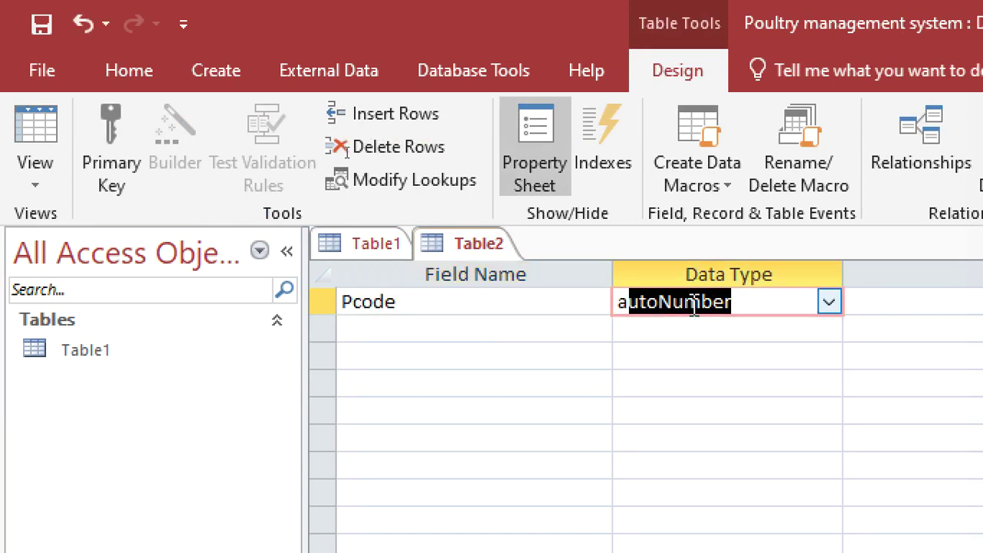
pyautogui.rightClick(693, 306)
pyautogui.click(745, 324)
# Add the fields Type, age and Shed below Pcode, all with the default Short Text data type
pyautogui.click(398, 326)
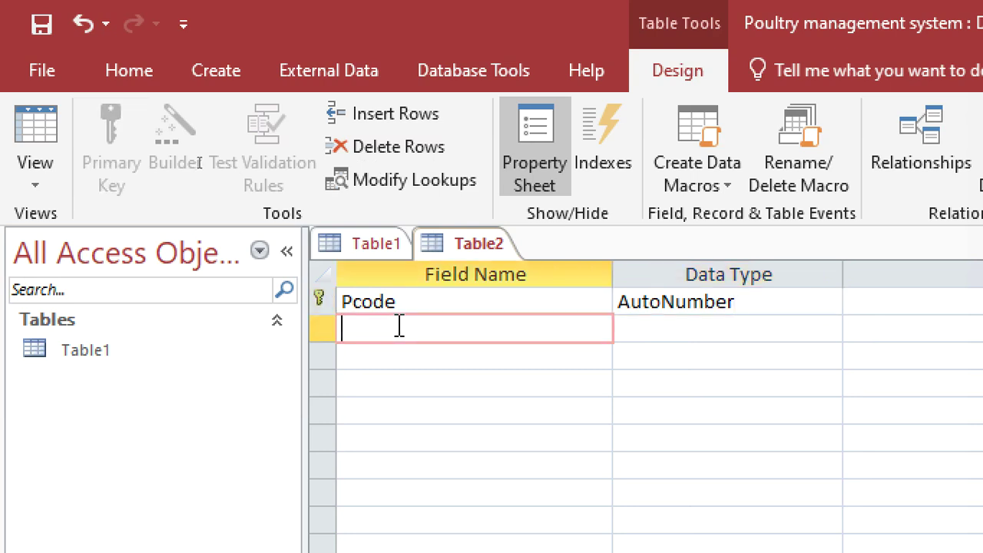
pyautogui.write('Type')
pyautogui.press('Down')
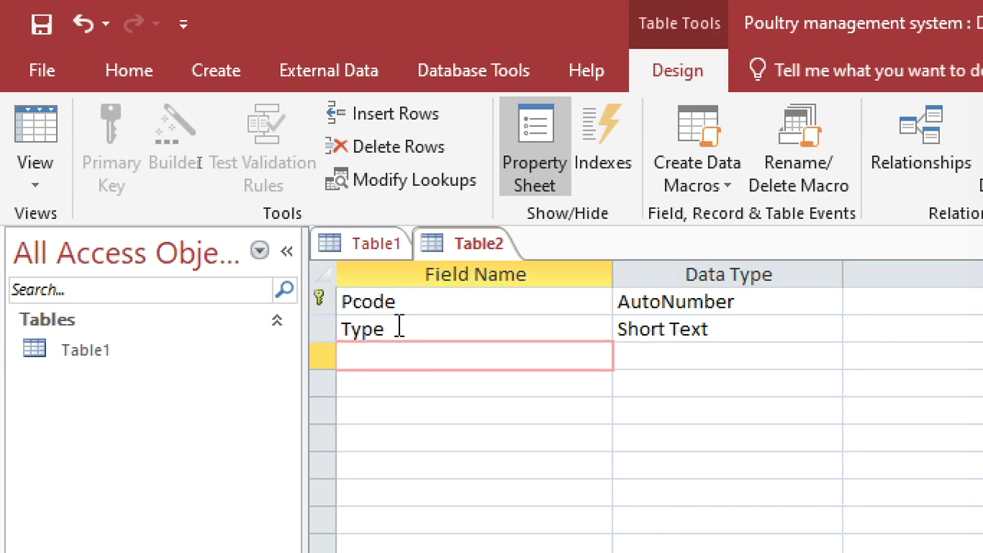
pyautogui.write('age')
pyautogui.press('Down')
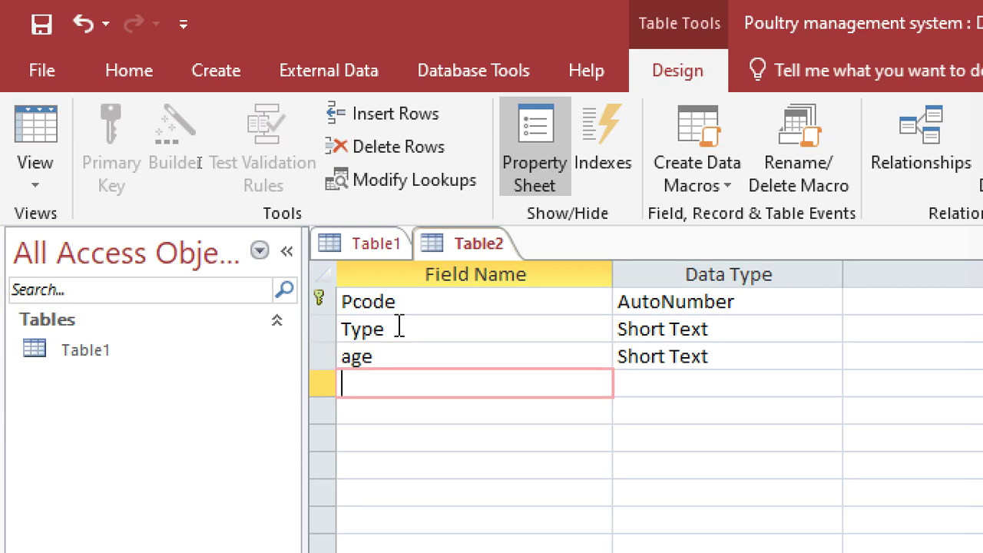
pyautogui.write('Shed')
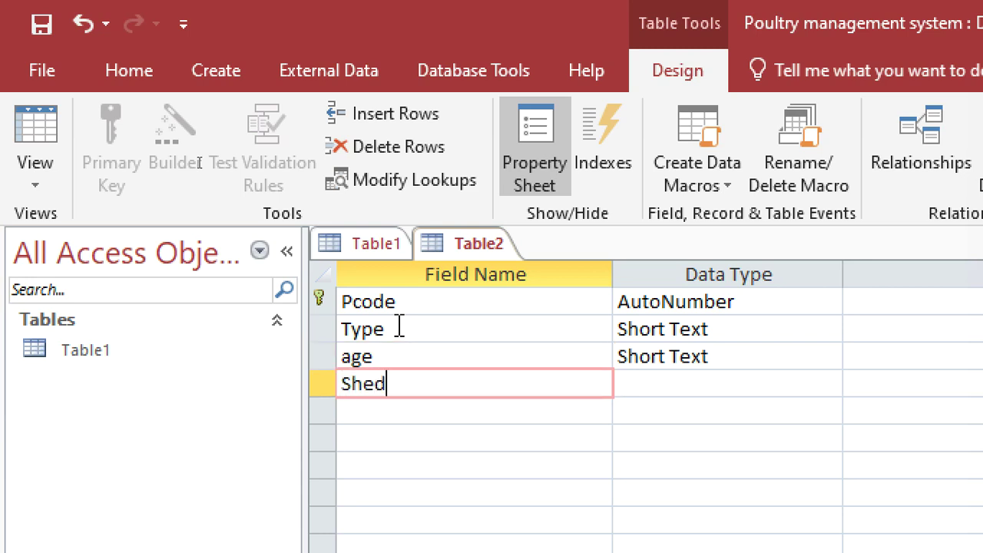
pyautogui.press('Down')
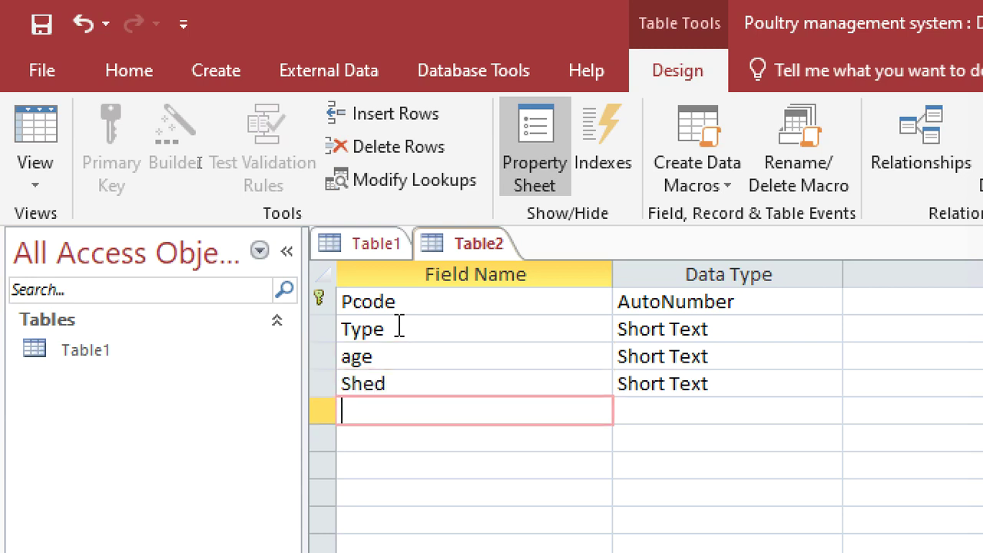
# Add the Short Text fields BuyingPrice, NoQty and TotalBP below Shed
pyautogui.write('Buying')
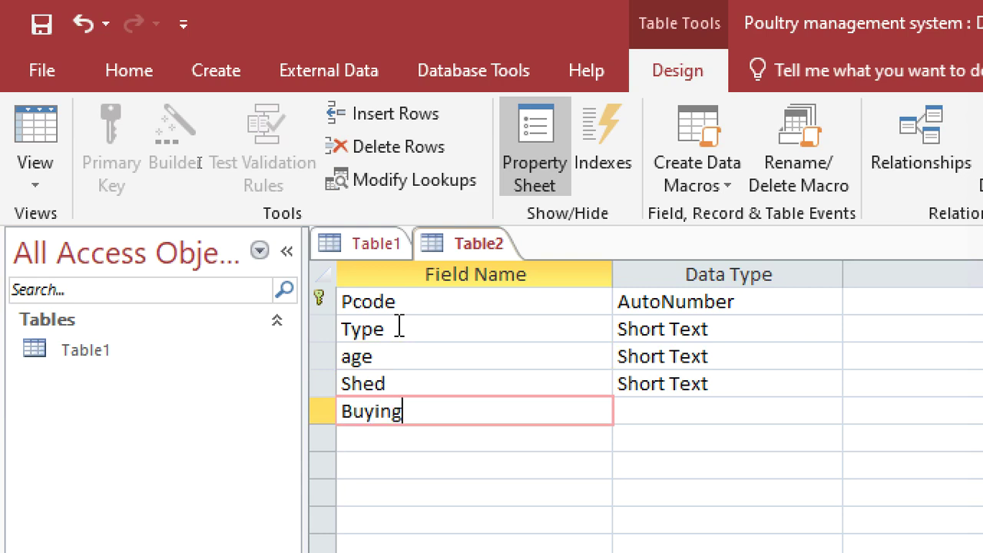
pyautogui.write('Price')
pyautogui.press('Down')
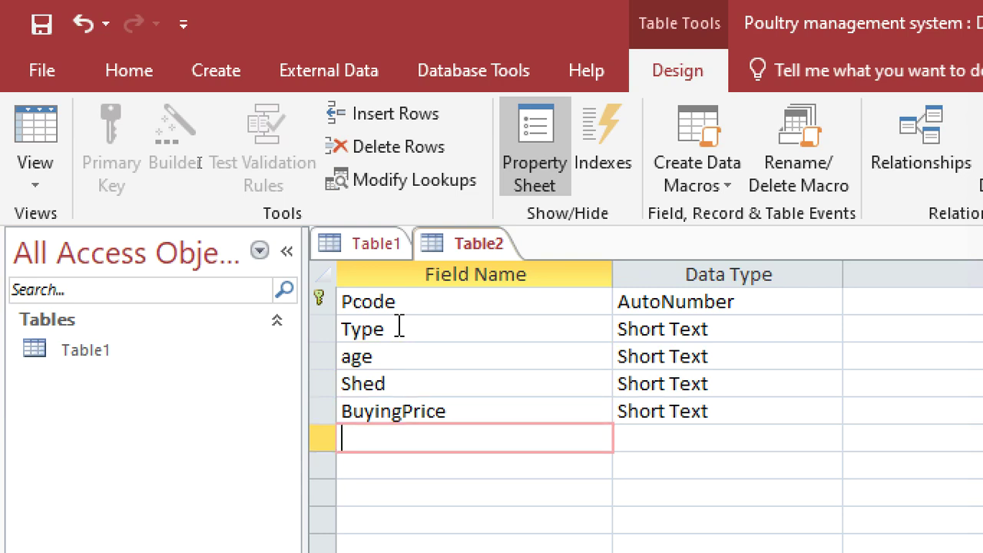
pyautogui.write('NoQty')
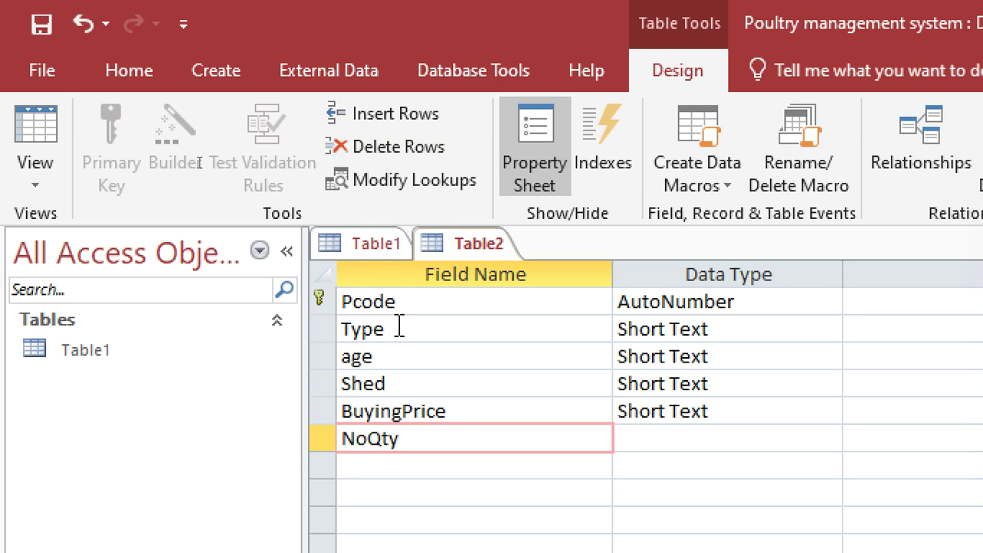
pyautogui.press('Down')
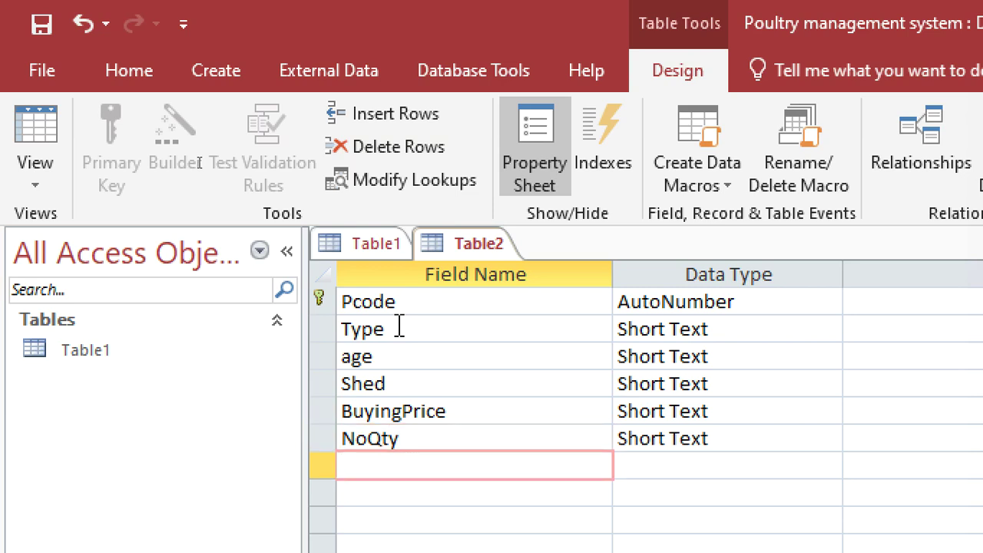
pyautogui.write('TotalBP')
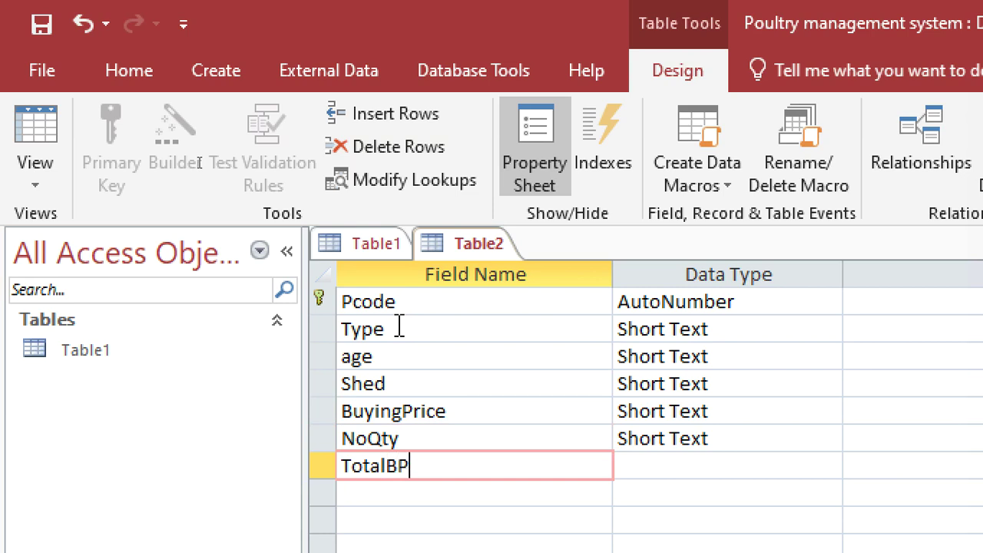
pyautogui.press('Down')
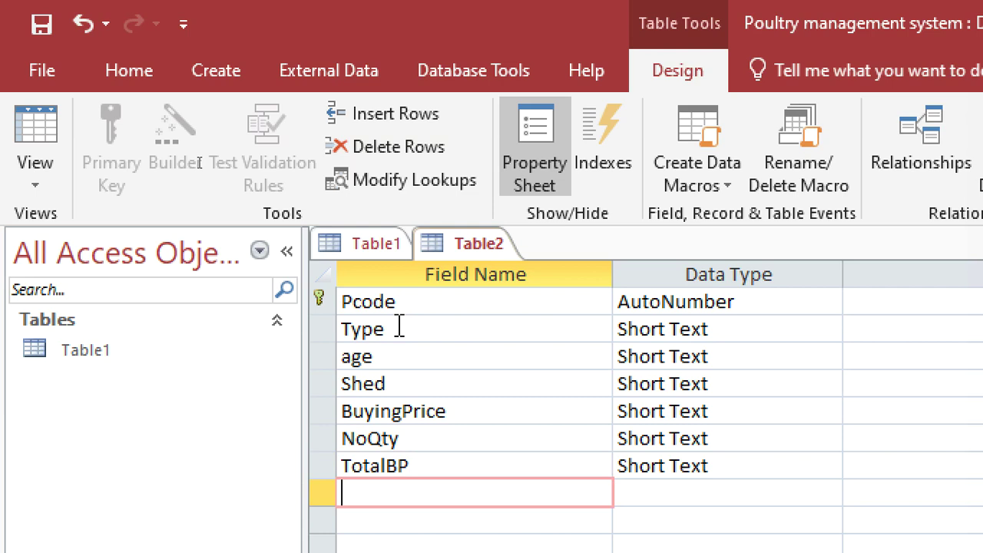
# Add the Short Text fields NoDied and CauseOfDeath below TotalBP
pyautogui.write('B')
pyautogui.press('BackSpace')
pyautogui.write('NoDied')
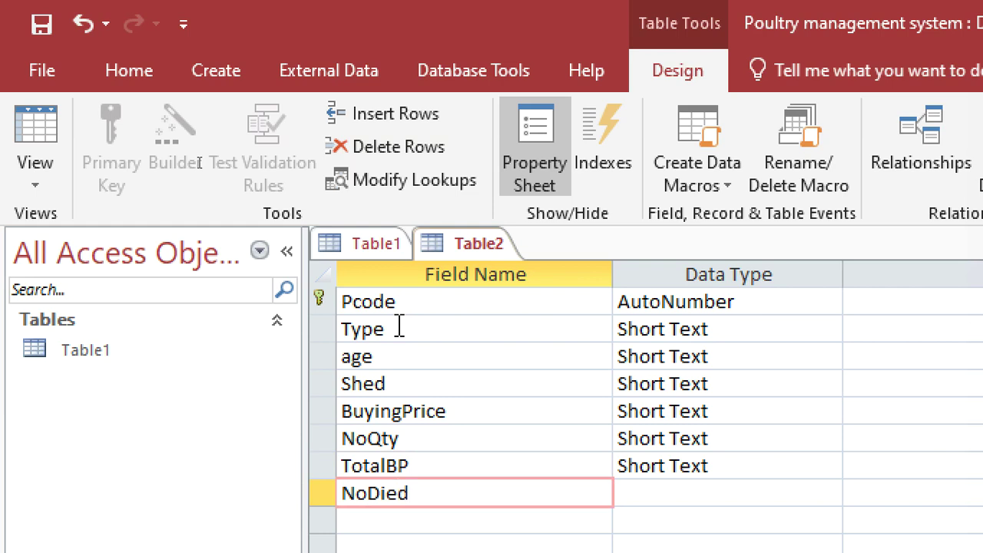
pyautogui.press('Down')
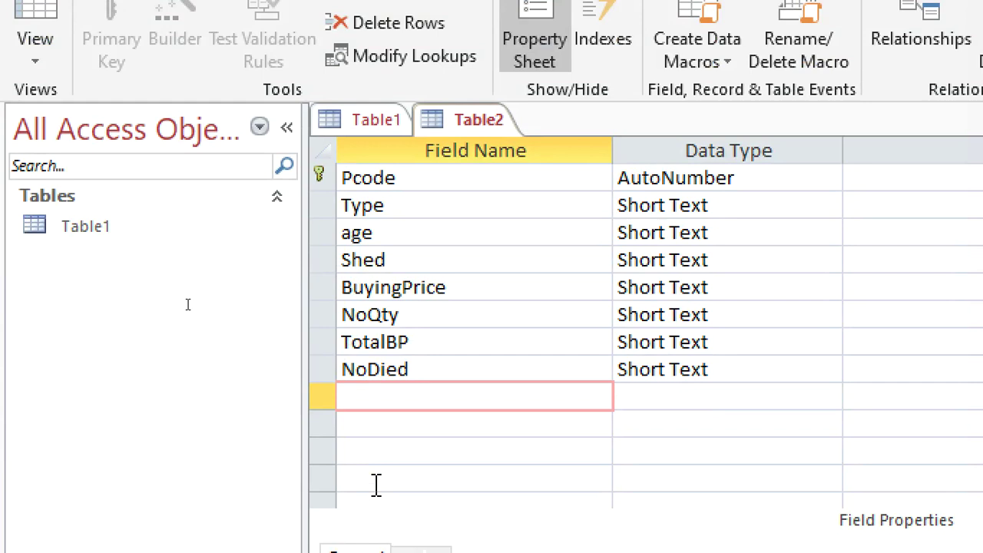
pyautogui.write('Cause')
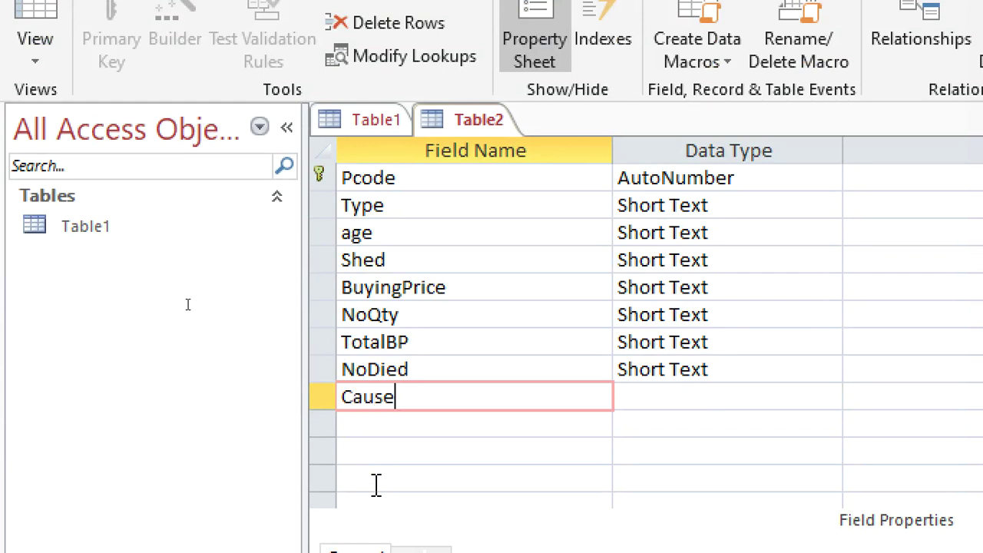
pyautogui.write('OfDea')
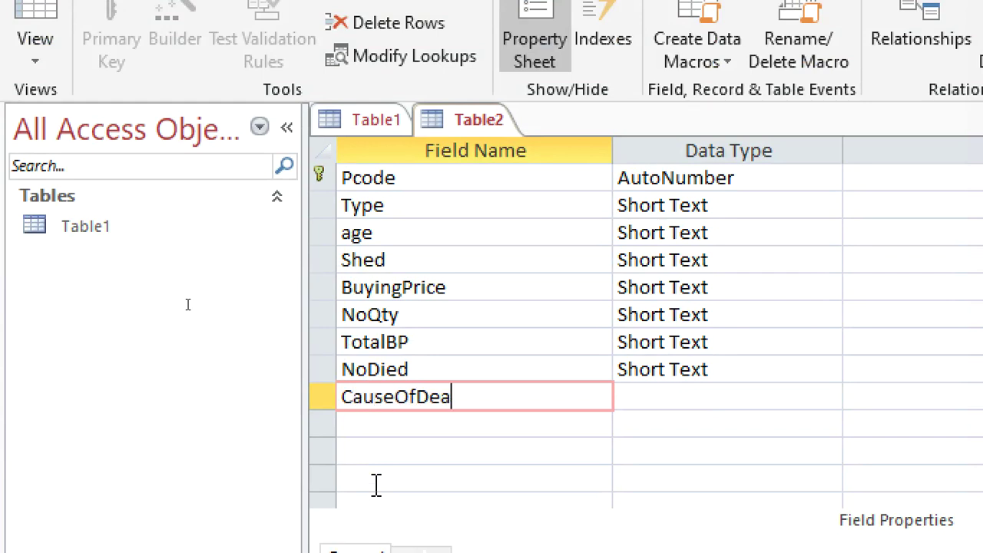
pyautogui.write('d')
pyautogui.press('BackSpace')
pyautogui.write('th')
pyautogui.press('Return')
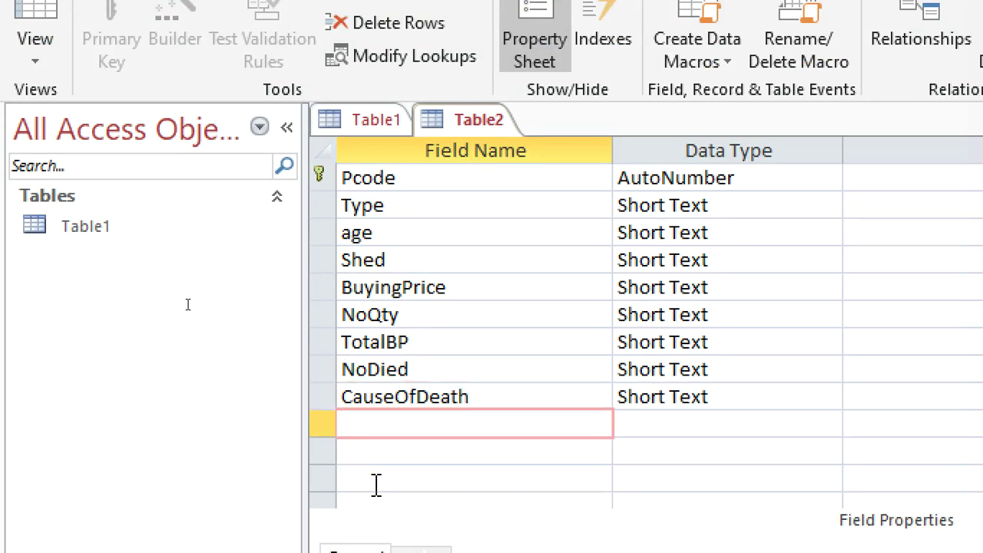
# Add a Short Text field named SellingPrice below CauseOfDeath
pyautogui.write('SellingPruce')
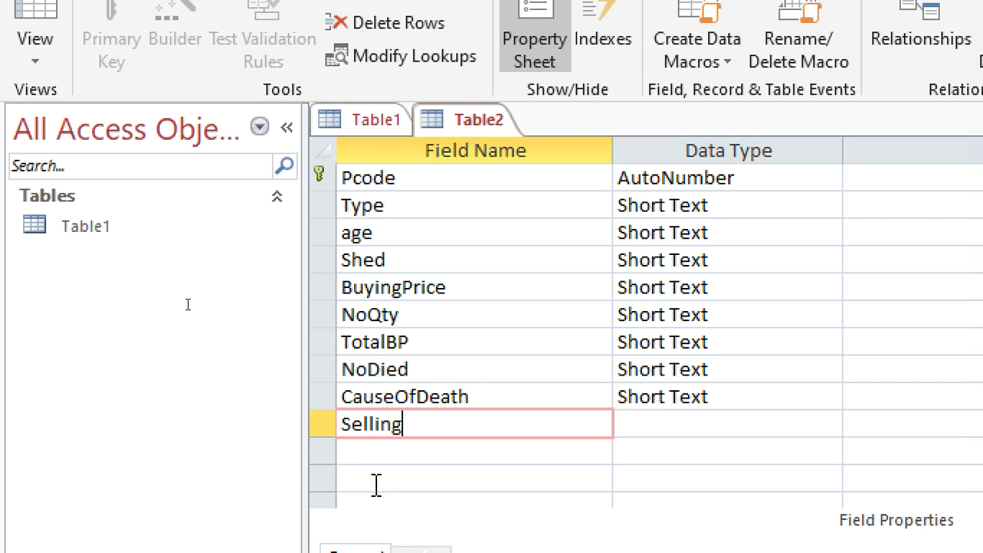
pyautogui.press('BackSpace')
pyautogui.press('BackSpace')
pyautogui.press('BackSpace')
pyautogui.write('ice')
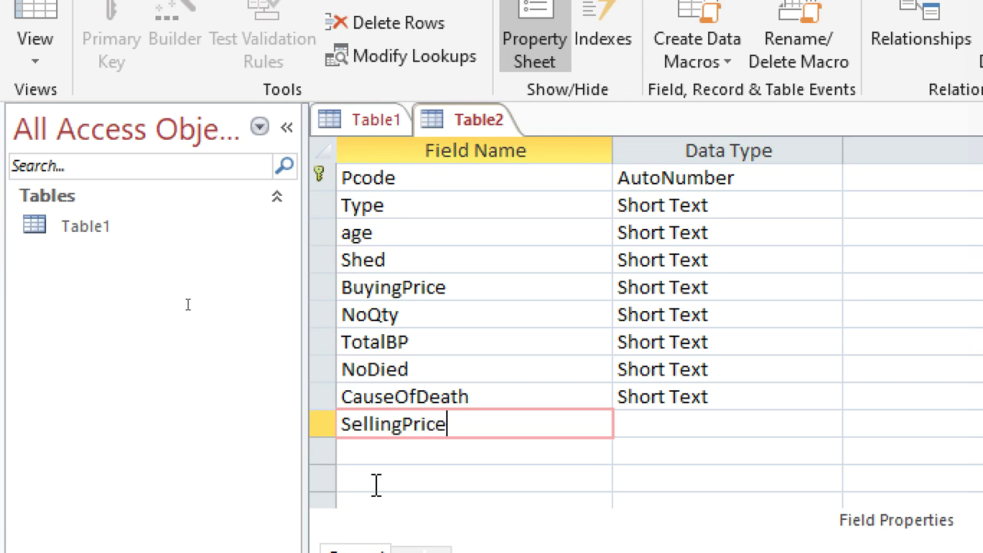
pyautogui.press('Down')
# Add a Short Text field named NoQtySold below SellingPrice
pyautogui.write('N')
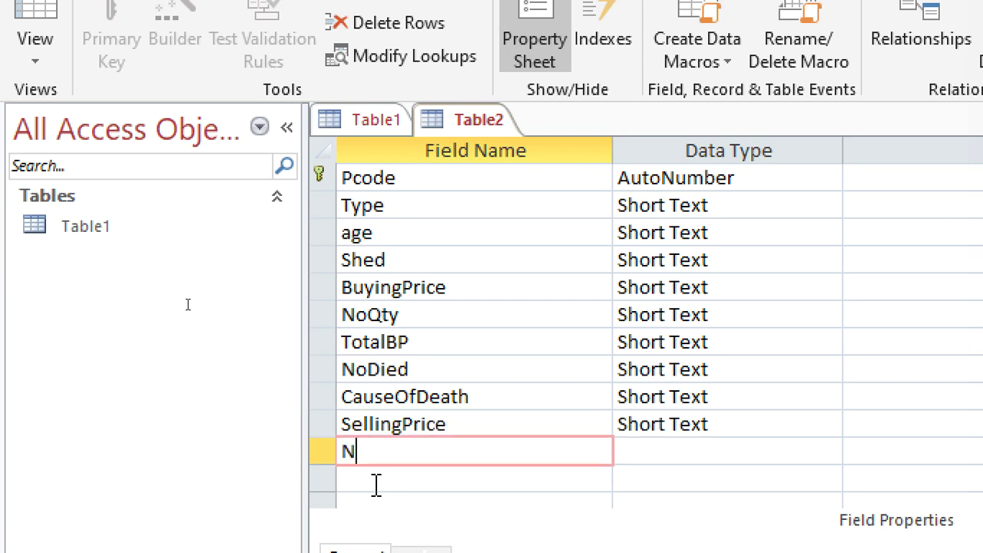
pyautogui.write('oQtySid')
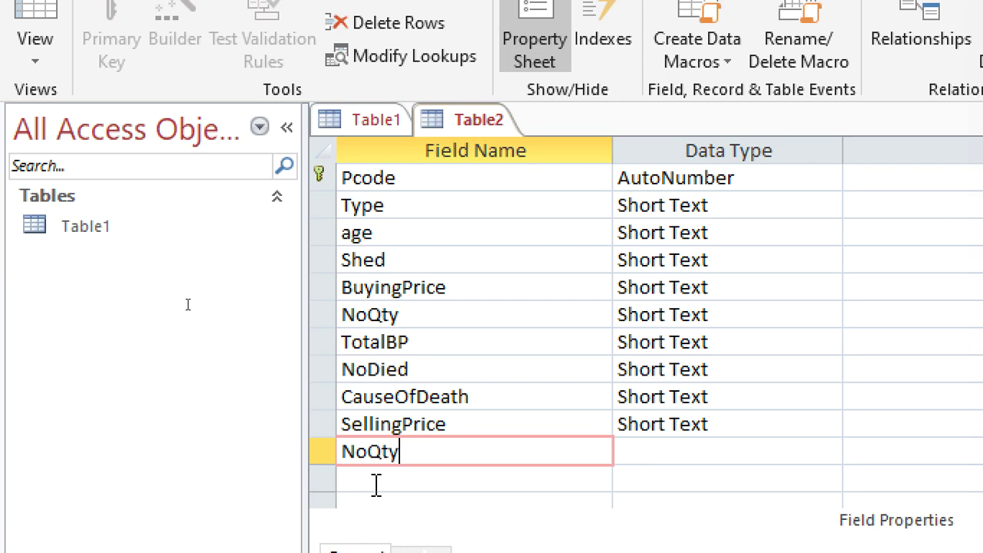
pyautogui.press('BackSpace')
pyautogui.press('BackSpace')
pyautogui.write('old')
pyautogui.click(376, 484)
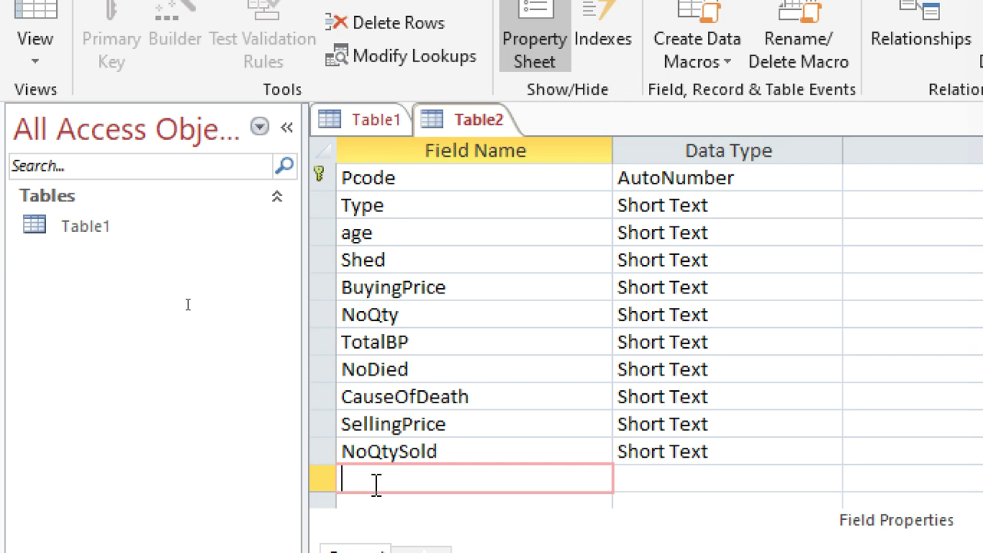
# Add a Short Text field named TotalSP below NoQtySold
pyautogui.write('TotalSeppi')
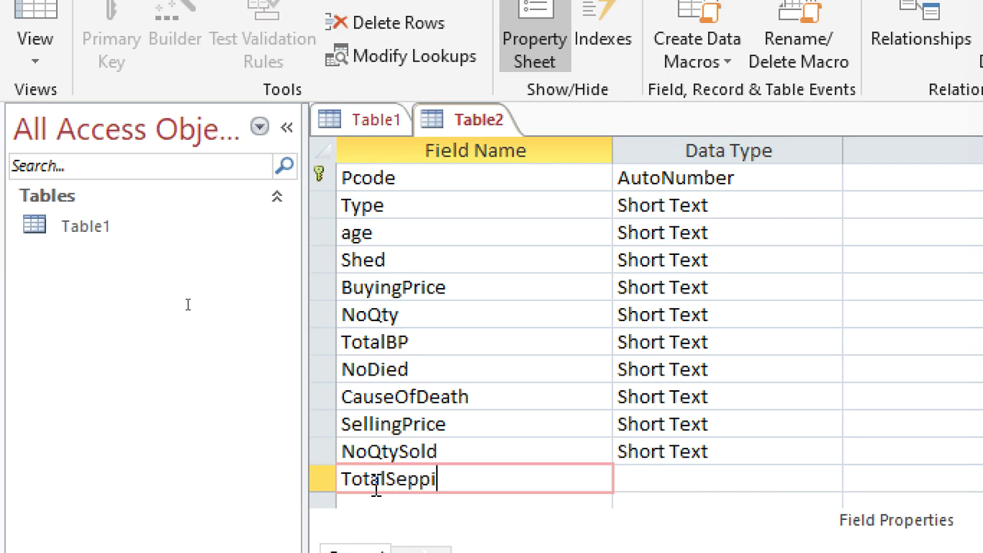
pyautogui.press('BackSpace')
pyautogui.press('BackSpace')
pyautogui.write('ll')
pyautogui.press('BackSpace')
pyautogui.press('BackSpace')
pyautogui.press('BackSpace')
pyautogui.write('P')
pyautogui.press('Down')
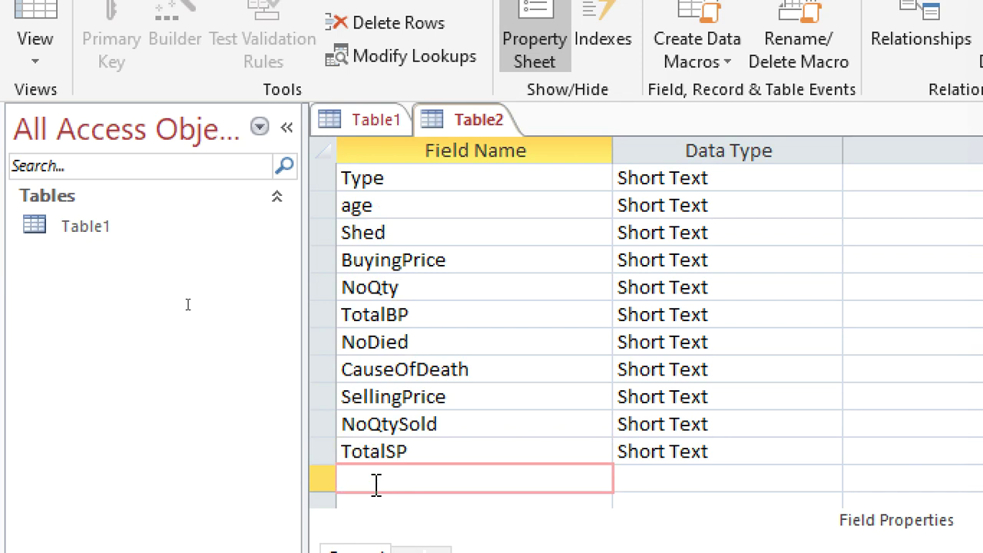
# Add the Short Text fields EggLaid and EggSold below TotalSP
pyautogui.write('EggQ')
pyautogui.write('aid')
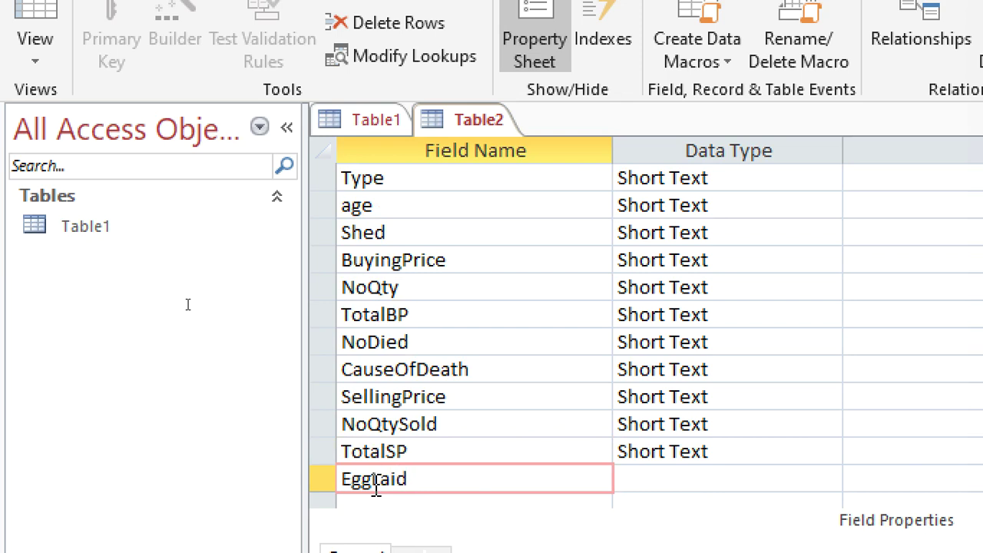
pyautogui.press('Down')
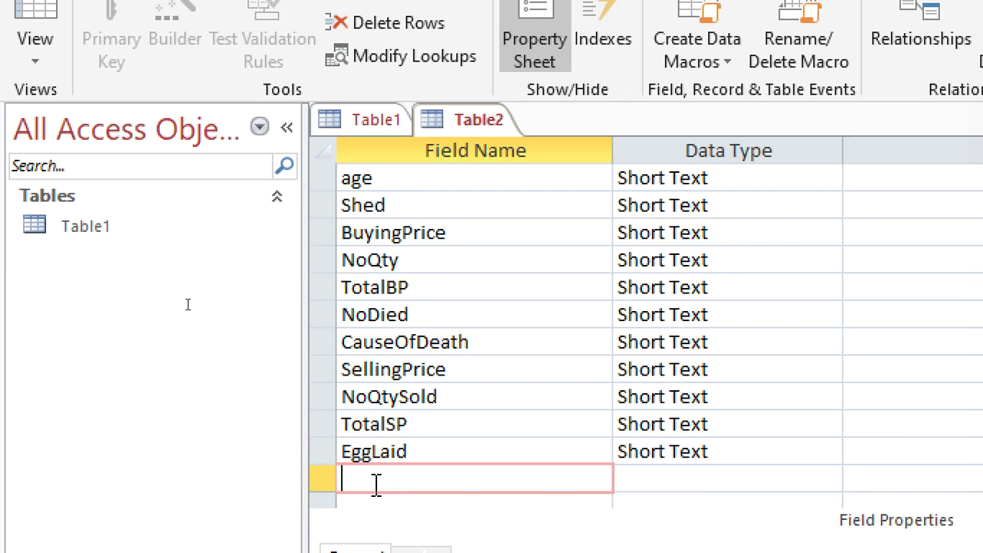
pyautogui.write('EggSold')
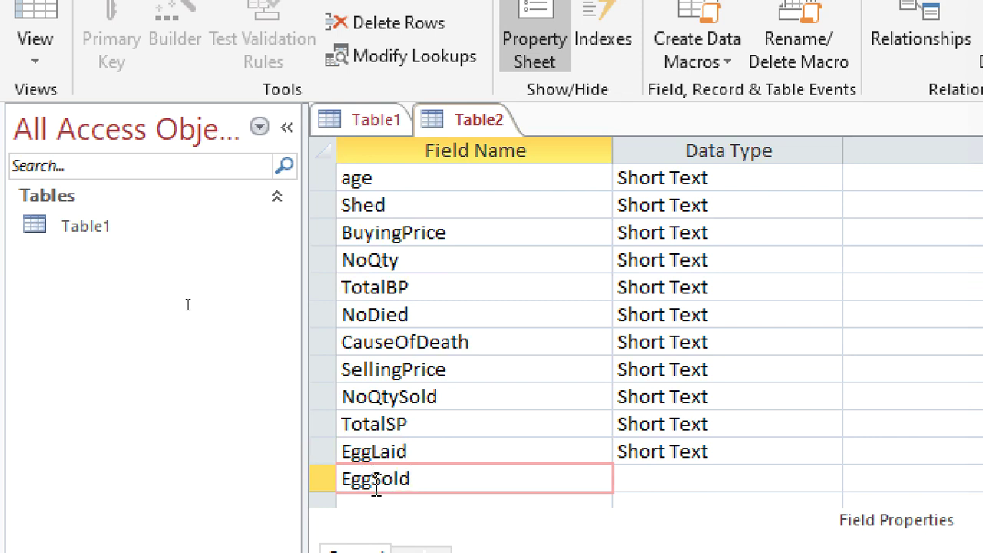
pyautogui.press('Down')
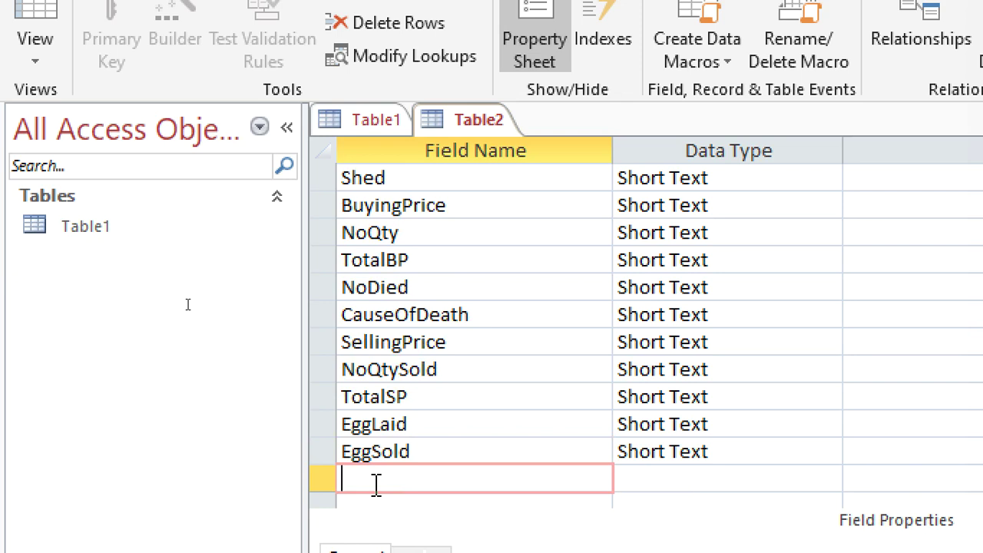
# Add a Short Text field named TotaEggsAmount below EggSold
pyautogui.write('TotalEgg')
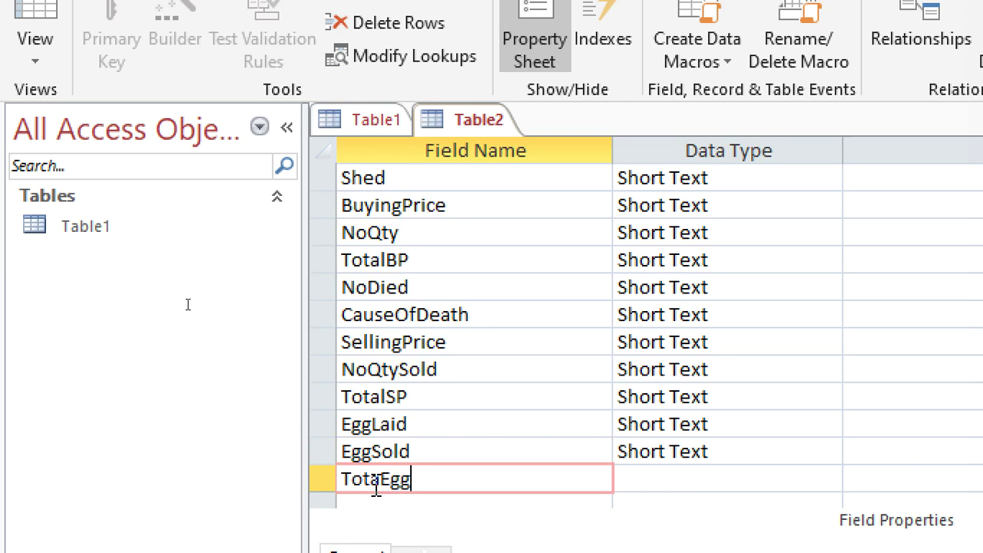
pyautogui.write('sAmo')
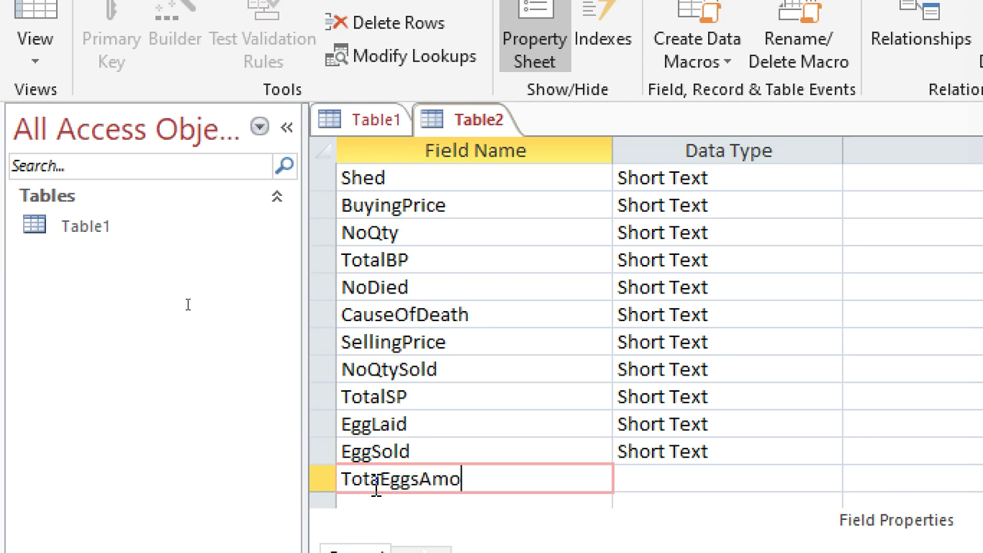
pyautogui.write('unt')
pyautogui.press('Down')
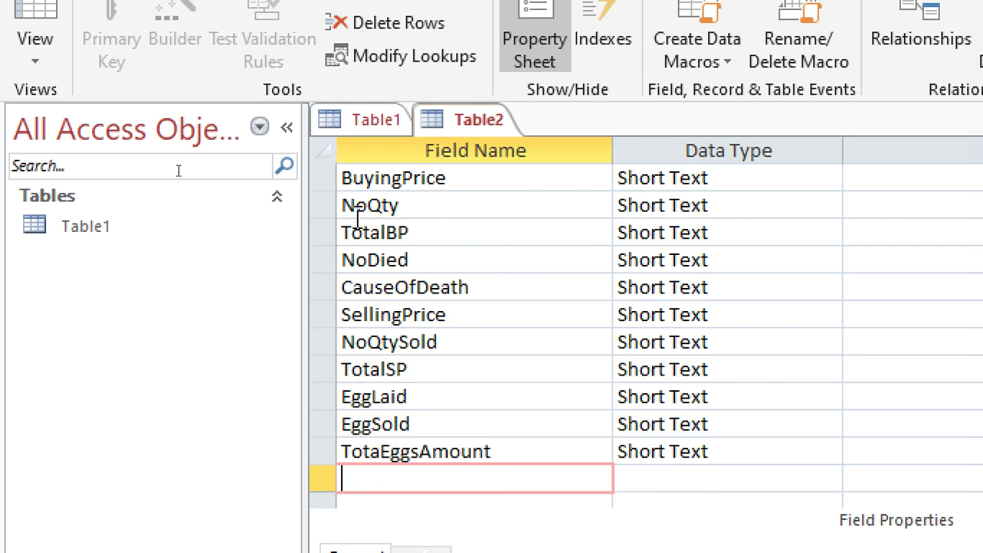
# Start the Lookup Wizard for the Type field, allow its security notice, and choose to supply the list values manually
pyautogui.scroll(2, 474, 279)
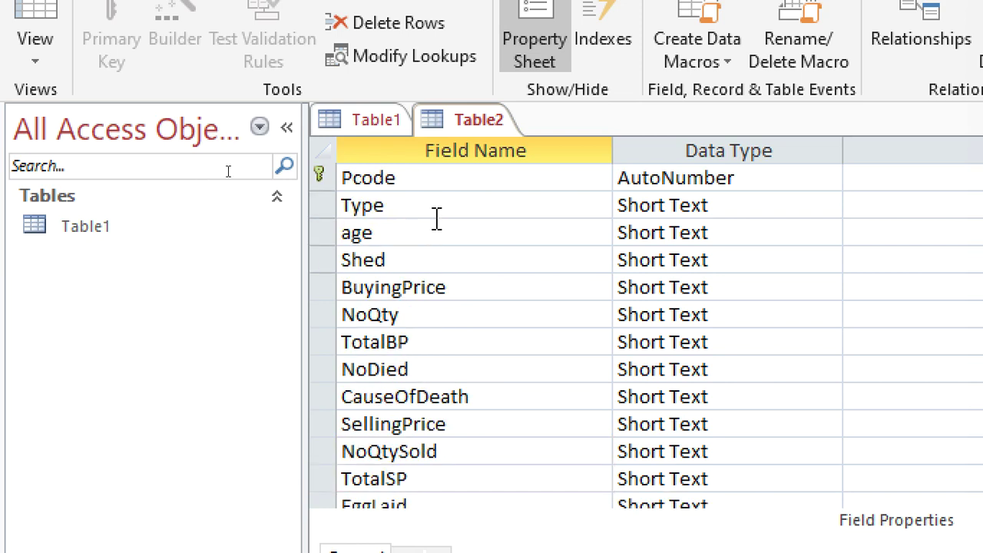
pyautogui.click(806, 204)
pyautogui.click(830, 206)
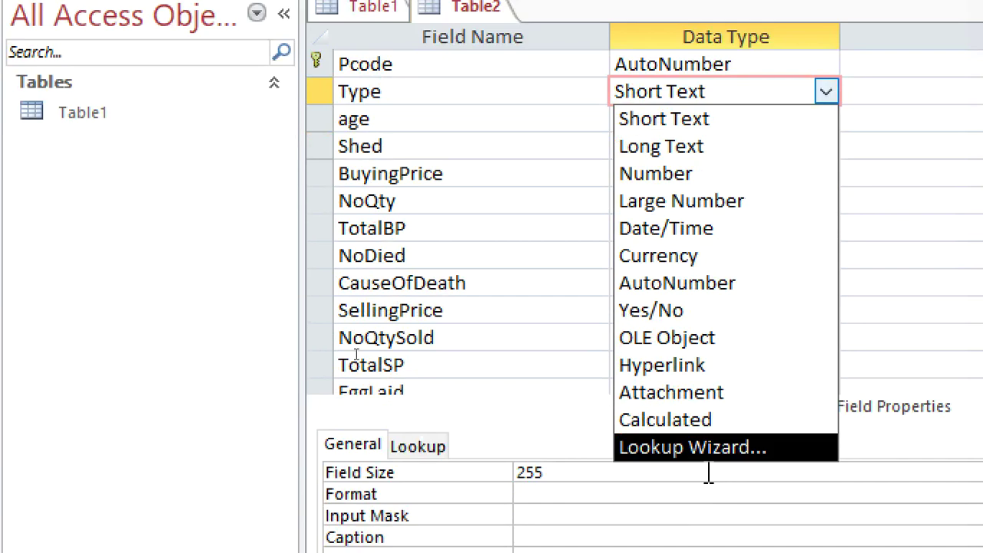
pyautogui.click(724, 550)
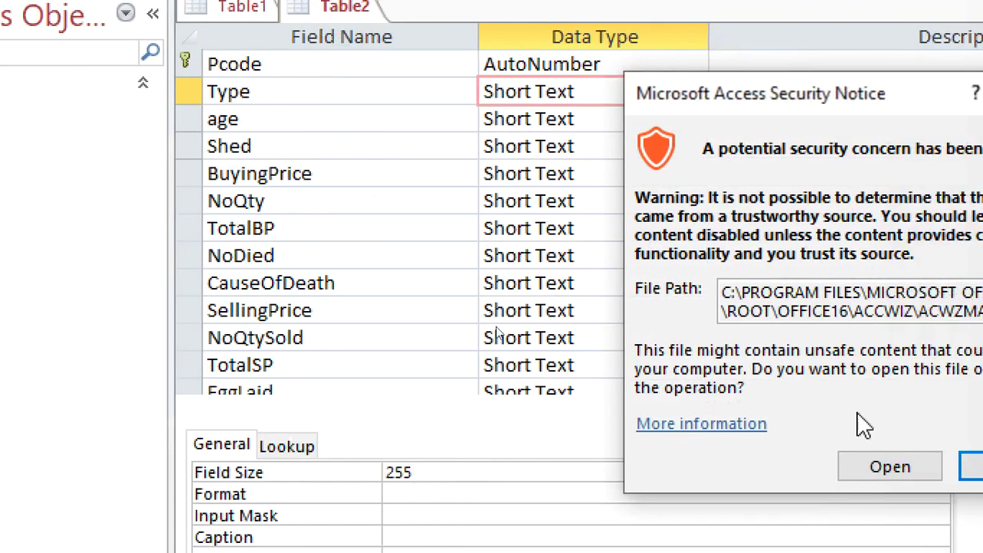
pyautogui.click(960, 467)
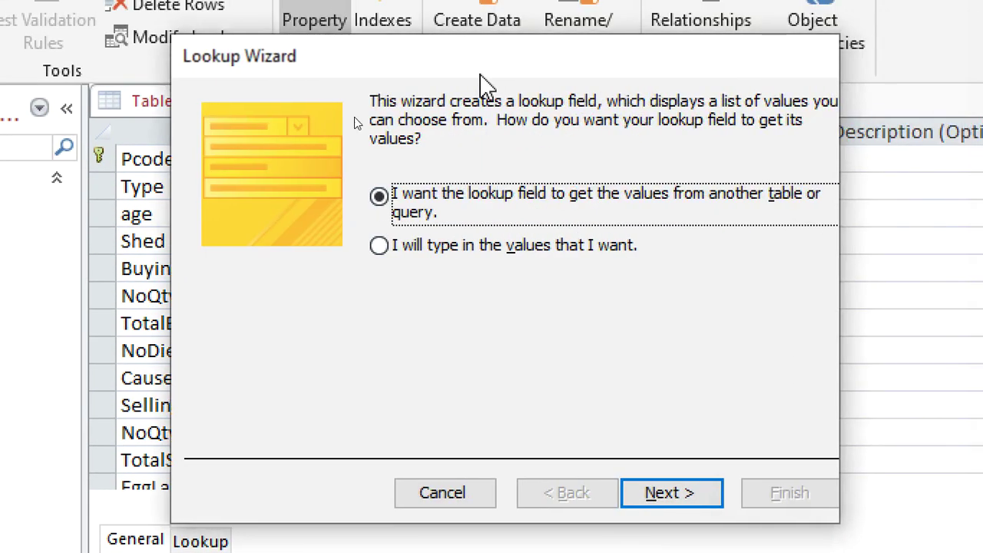
pyautogui.click(523, 245)
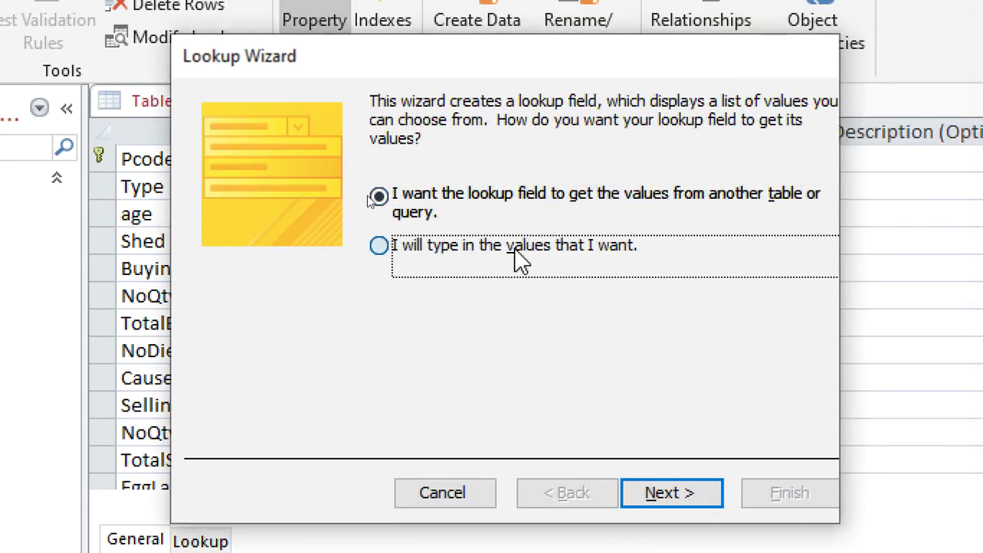
pyautogui.click(665, 492)
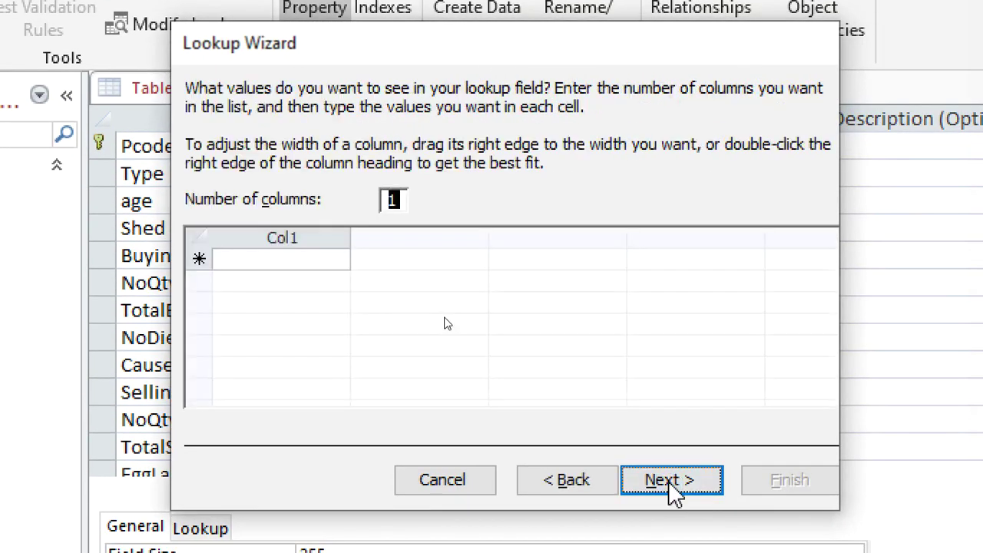
# Enter Kienyenji, ImprovedKienyenji and Layers as the Type field's lookup values and finish the wizard
pyautogui.click(302, 261)
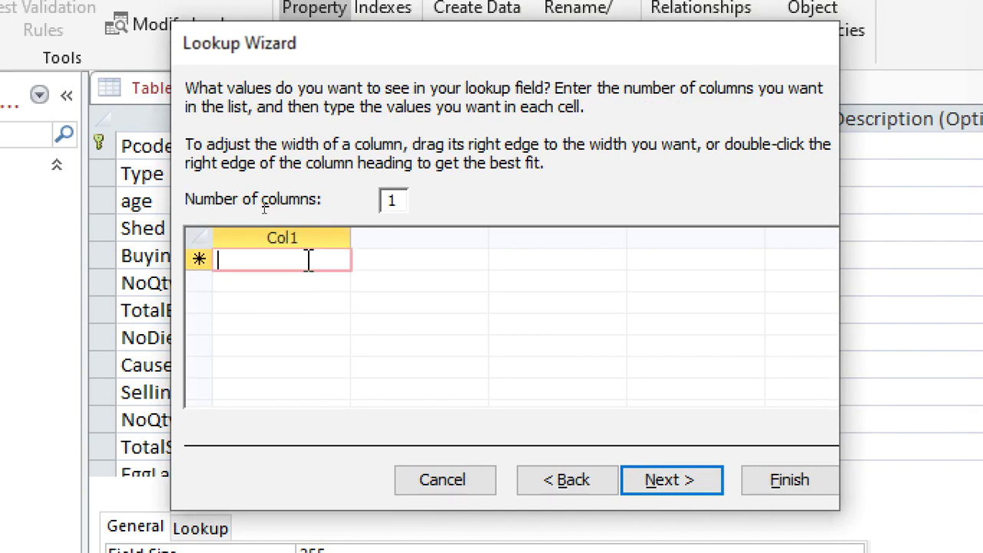
pyautogui.write('Kienyenj')
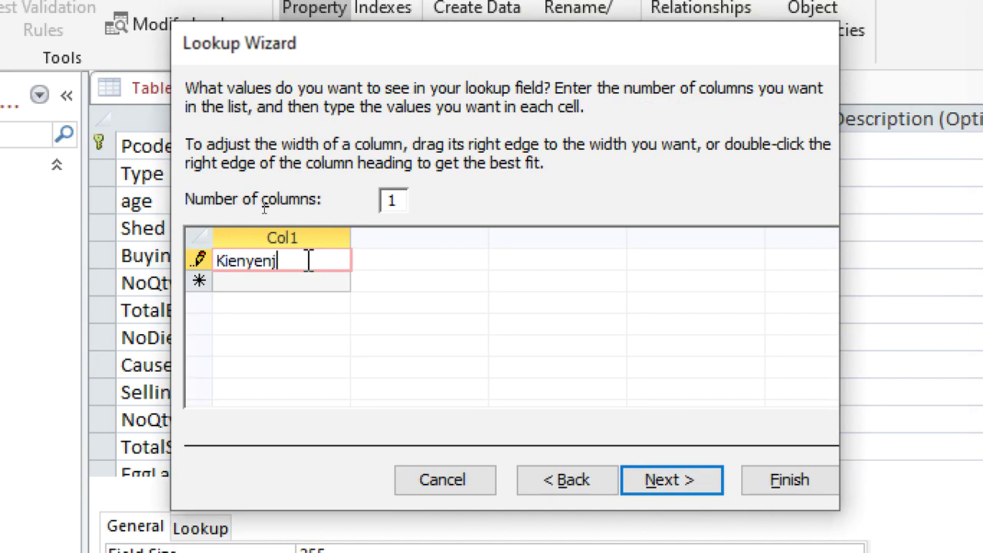
pyautogui.write('i')
pyautogui.press('Return')
pyautogui.write('In')
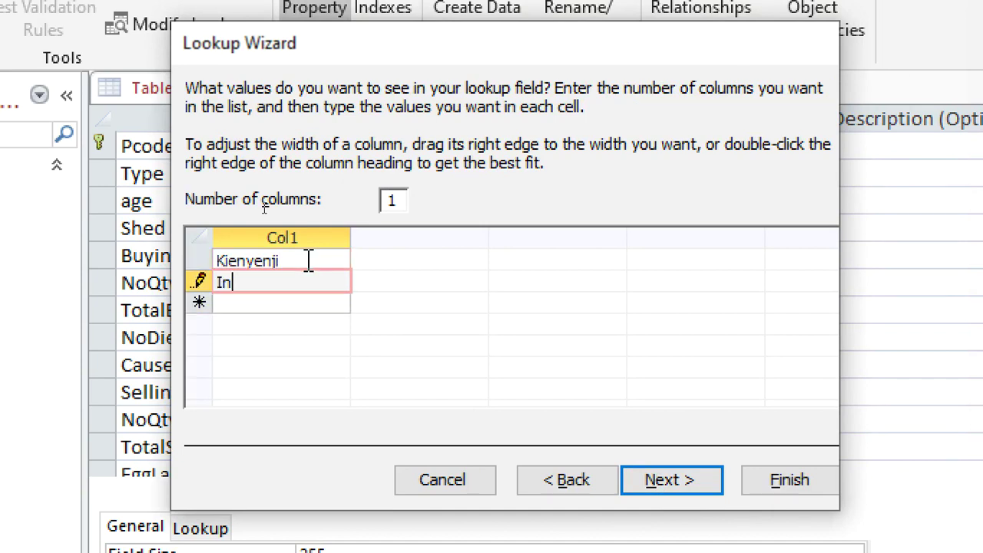
pyautogui.press('BackSpace')
pyautogui.write('mproved')
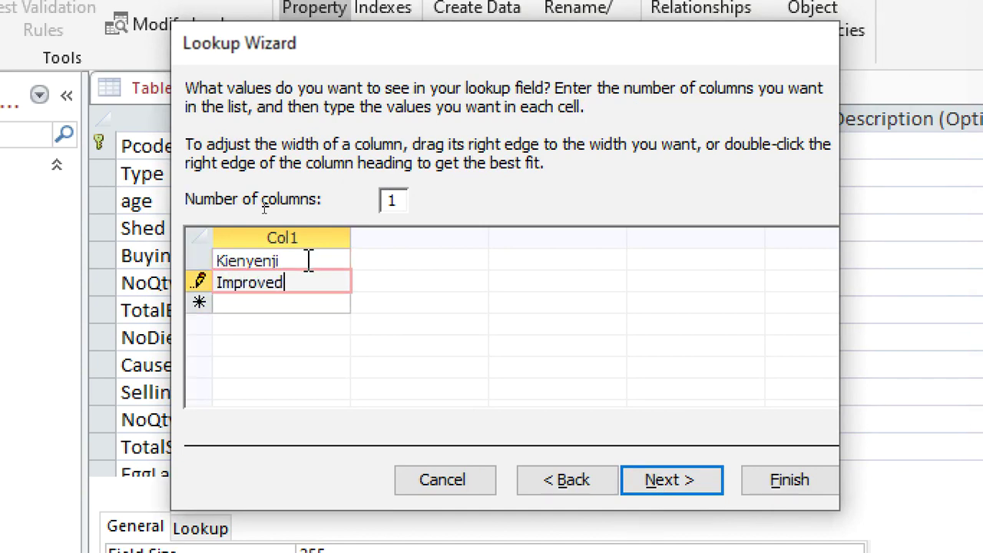
pyautogui.write('Kienyenji')
pyautogui.press('Return')
pyautogui.write('Layers')
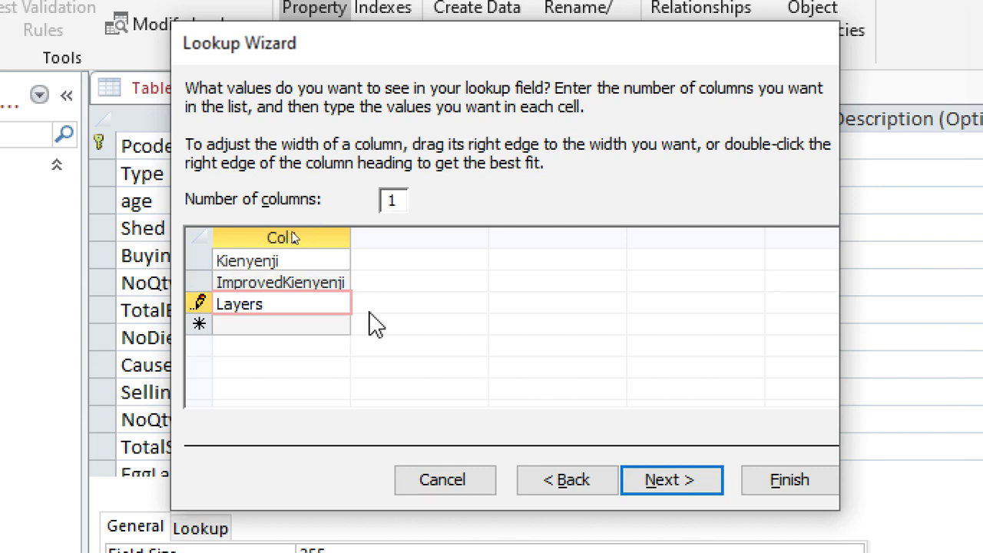
pyautogui.click(289, 281)
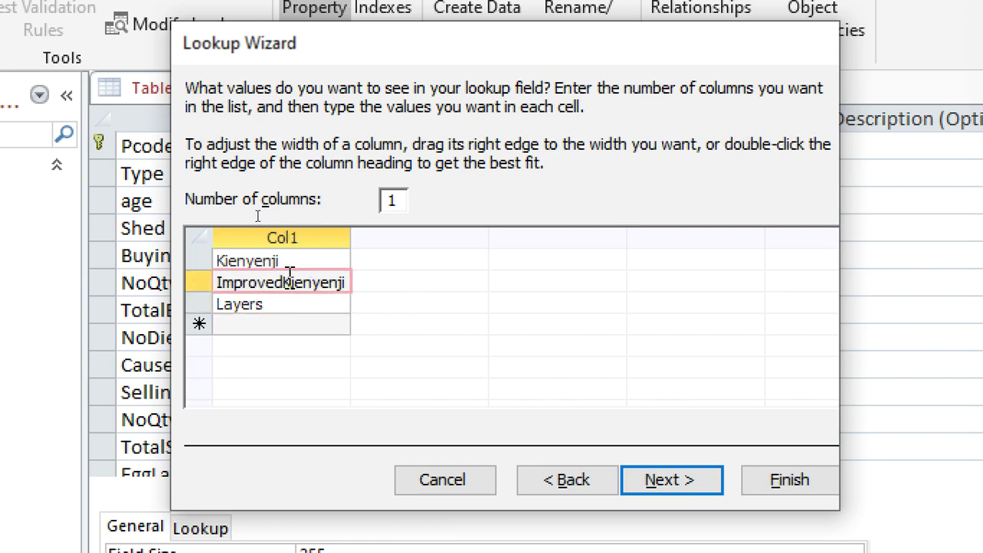
pyautogui.click(755, 475)
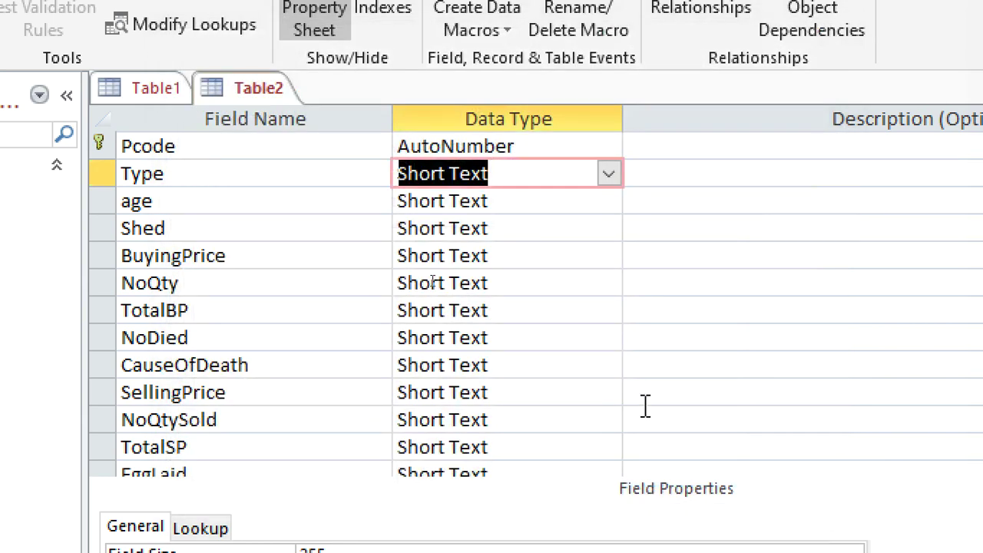
# Change the data type of the age field to Number
pyautogui.click(507, 203)
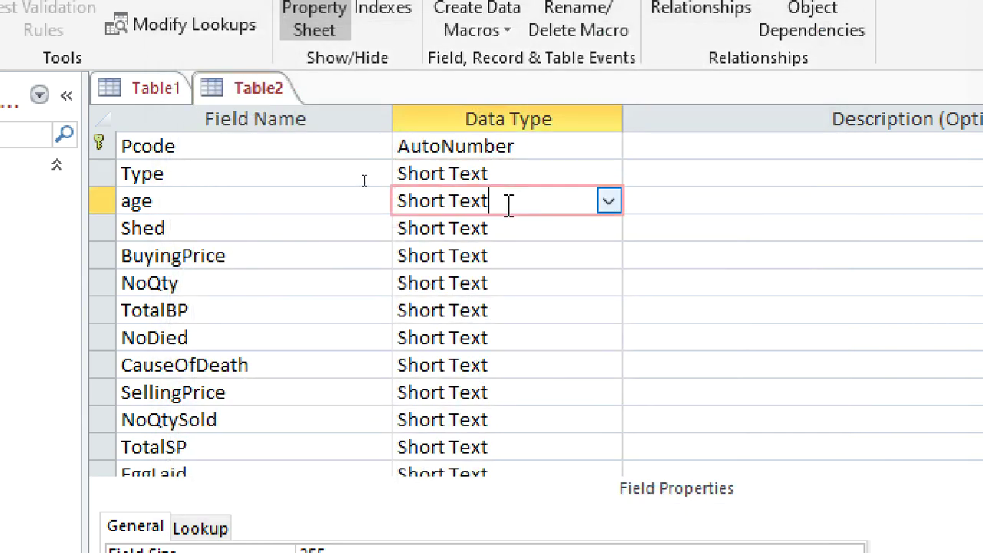
pyautogui.click(603, 201)
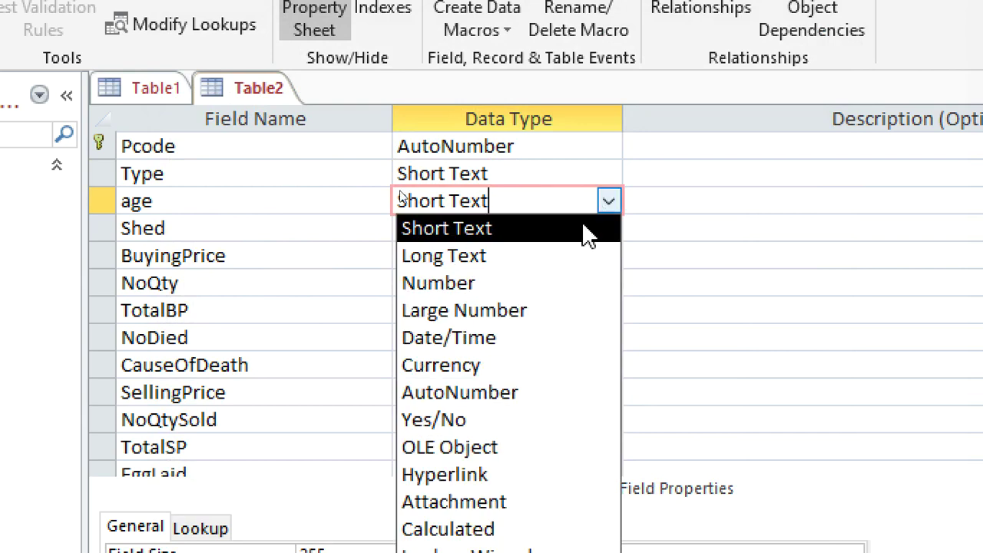
pyautogui.click(542, 277)
# Set the data type of BuyingPrice to Currency and of NoQty to Number
pyautogui.click(527, 264)
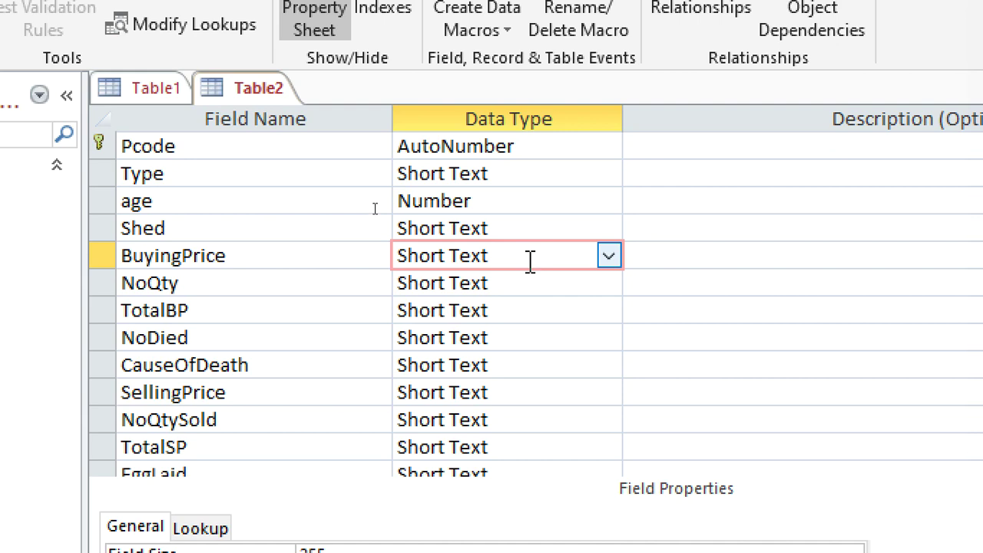
pyautogui.press('Down')
pyautogui.write('c')
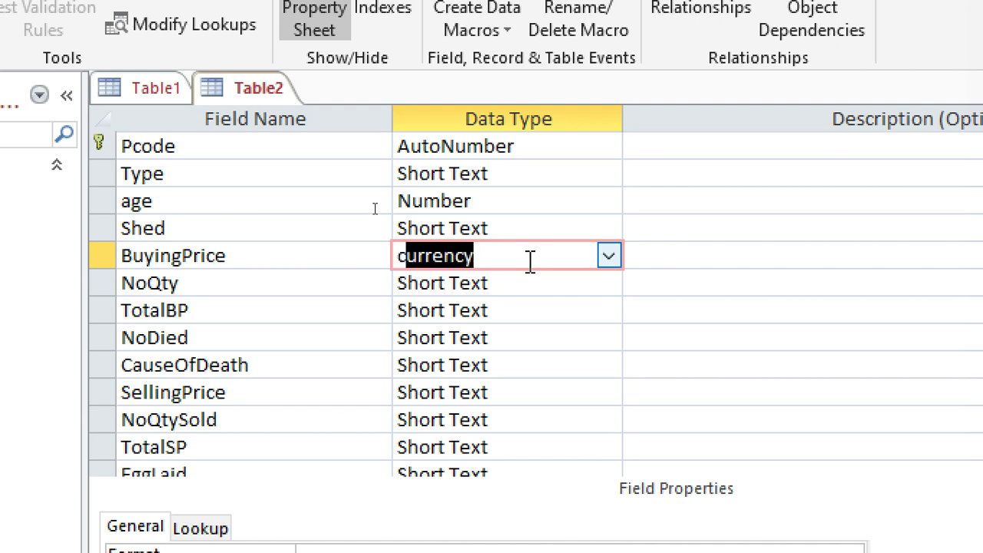
pyautogui.click(499, 291)
pyautogui.press('Down')
pyautogui.write('n')
# Set the data type of TotalBP to Currency and of NoDied to Number
pyautogui.click(513, 316)
pyautogui.press('Down')
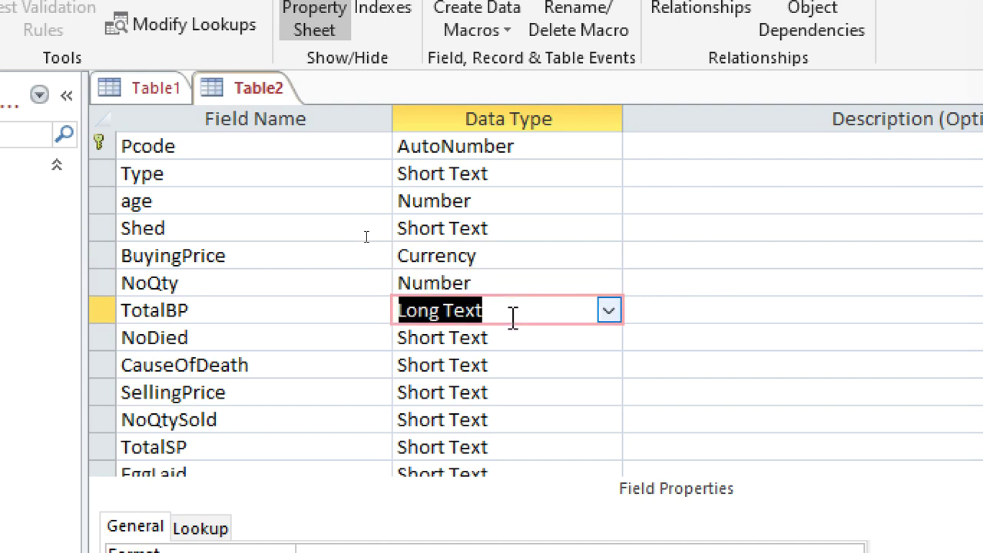
pyautogui.write('currency')
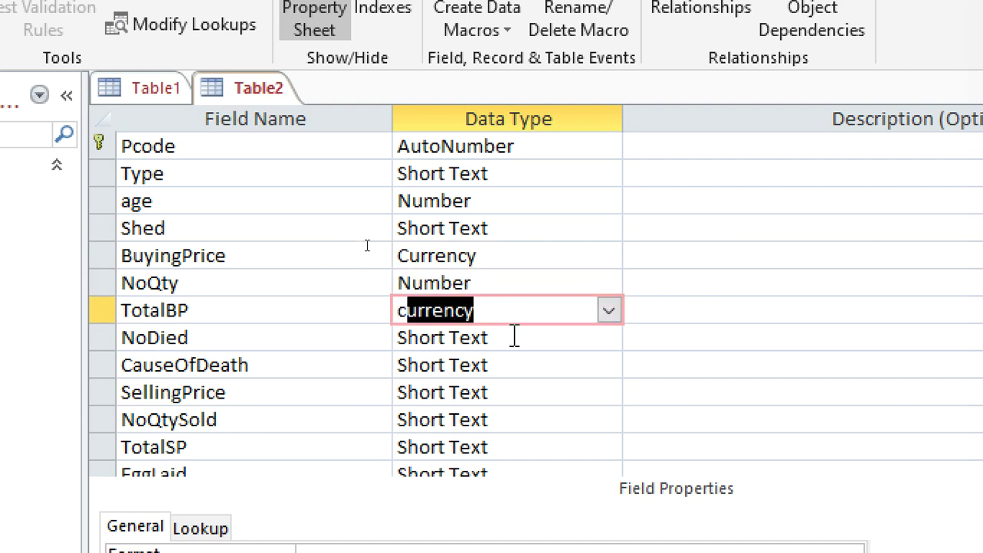
pyautogui.click(514, 338)
pyautogui.write('number')
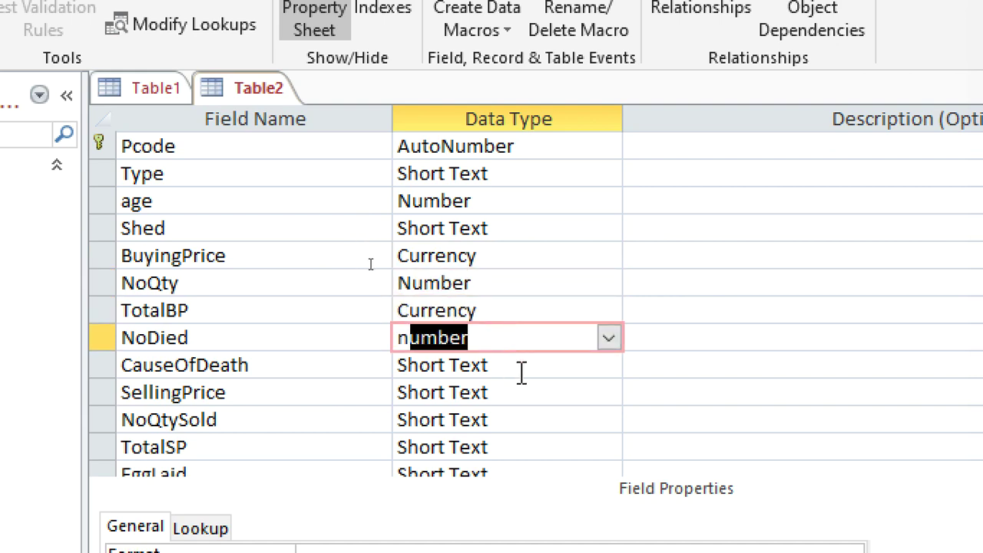
# Set the data type of the SellingPrice field to Currency
pyautogui.click(539, 396)
pyautogui.write('n')
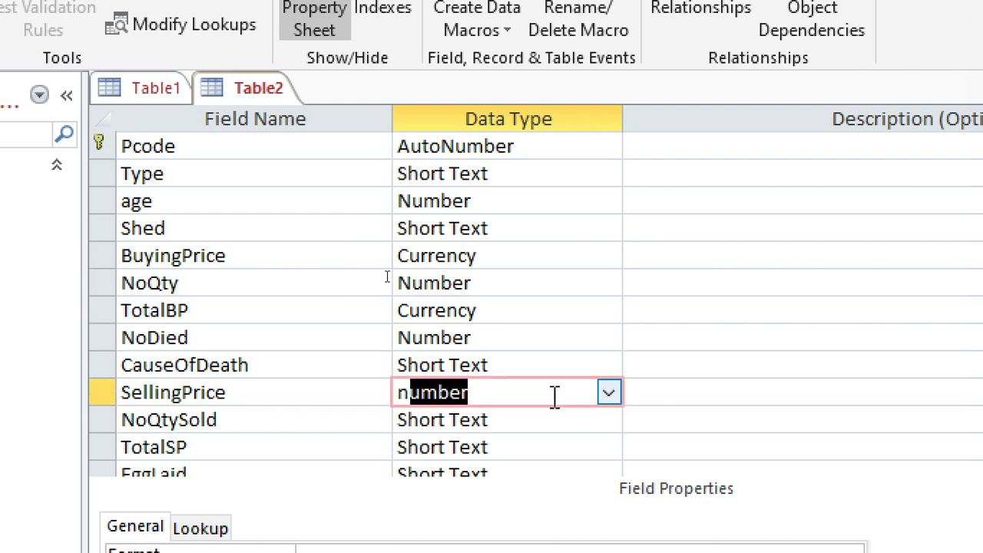
pyautogui.write('c')
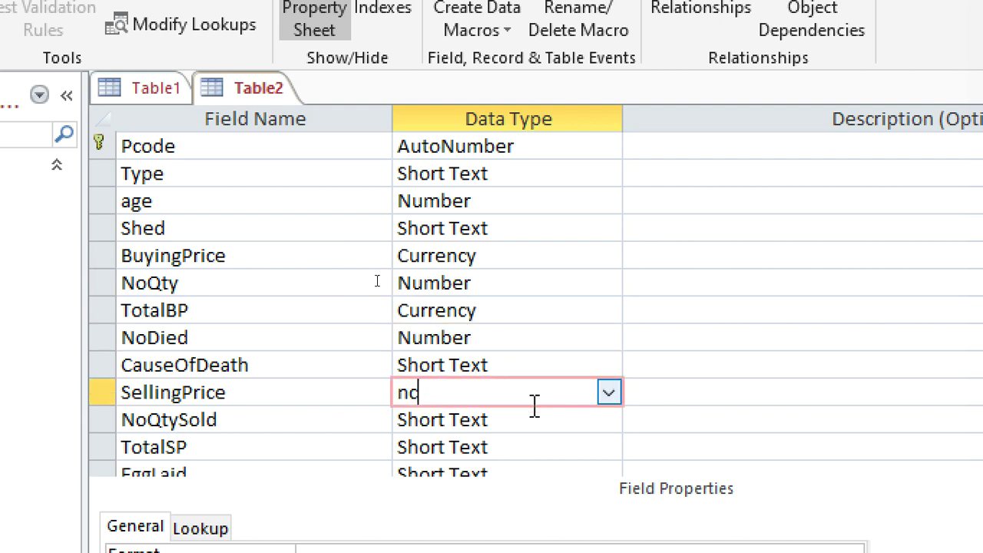
pyautogui.hotkey('shift', 'Home')
pyautogui.press('End')
pyautogui.write('c')
pyautogui.hotkey('shift', 'Home')
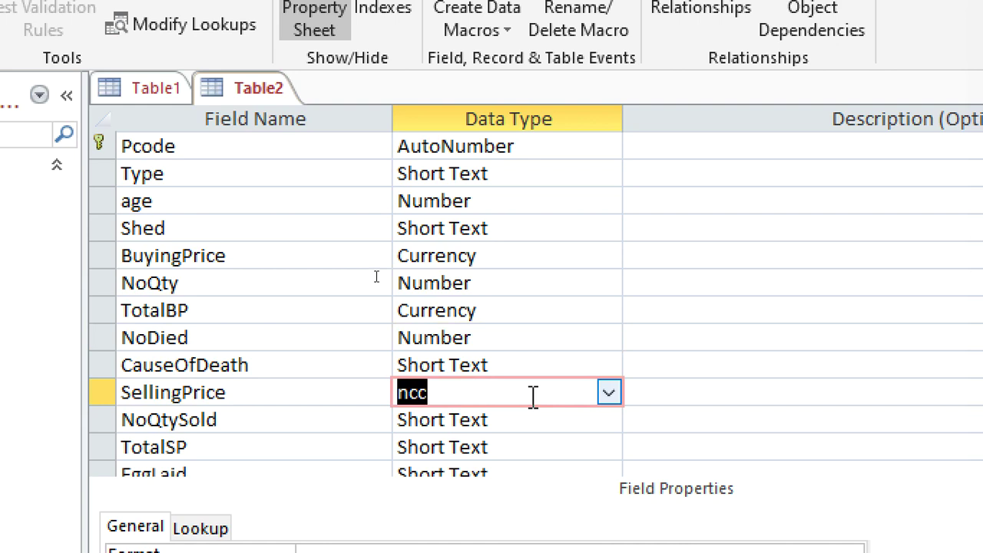
pyautogui.write('currency')
# Set the data type of TotalSP to Currency and of NoQtySold to Number
pyautogui.click(512, 439)
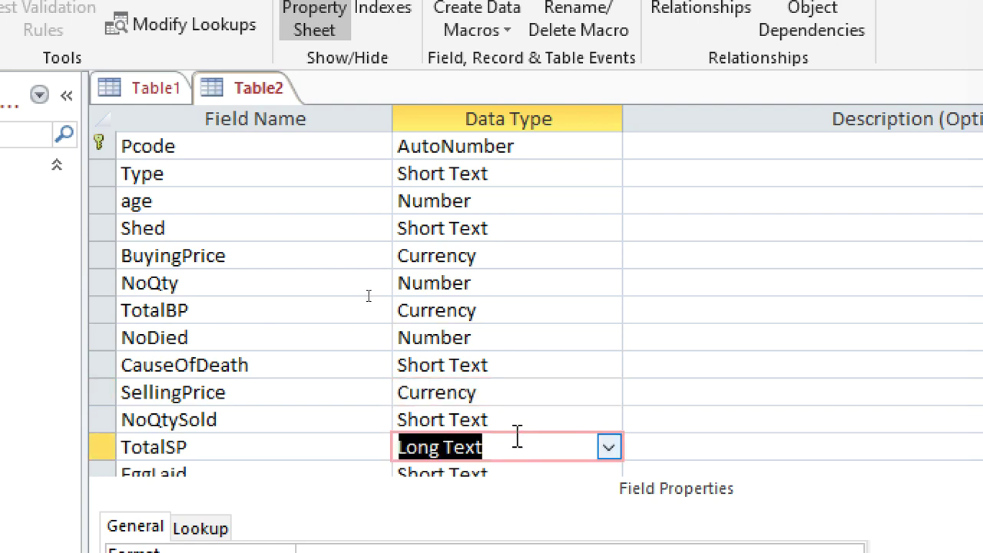
pyautogui.write('currency')
pyautogui.click(537, 420)
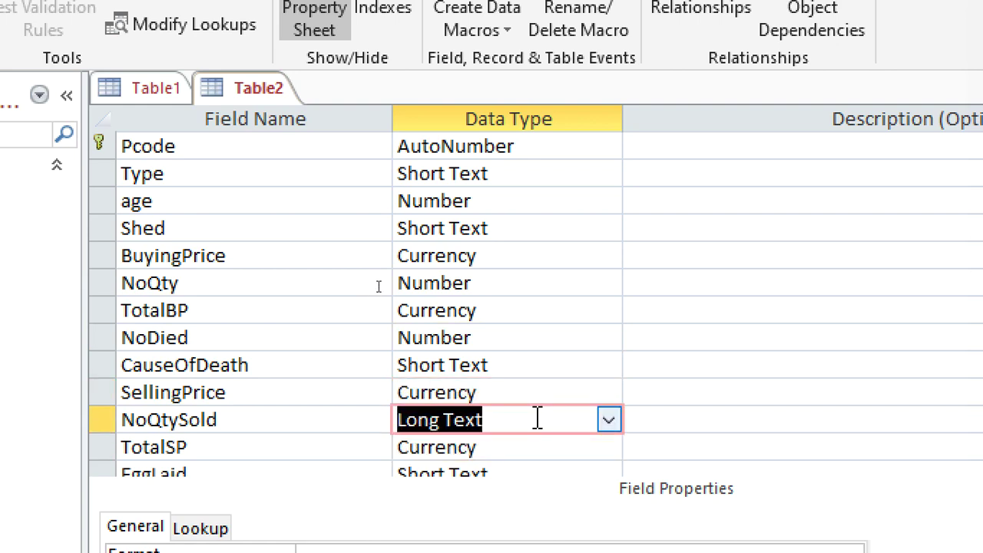
pyautogui.write('n')
pyautogui.scroll(-1, 517, 422)
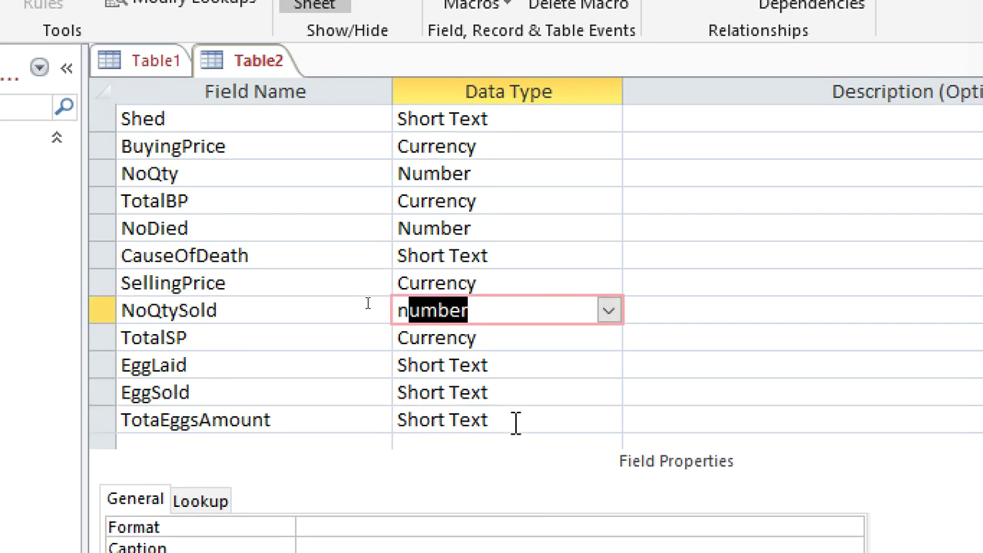
# Set the data types of EggSold and EggLaid to Number and of TotaEggsAmount to Currency
pyautogui.scroll(-1, 516, 422)
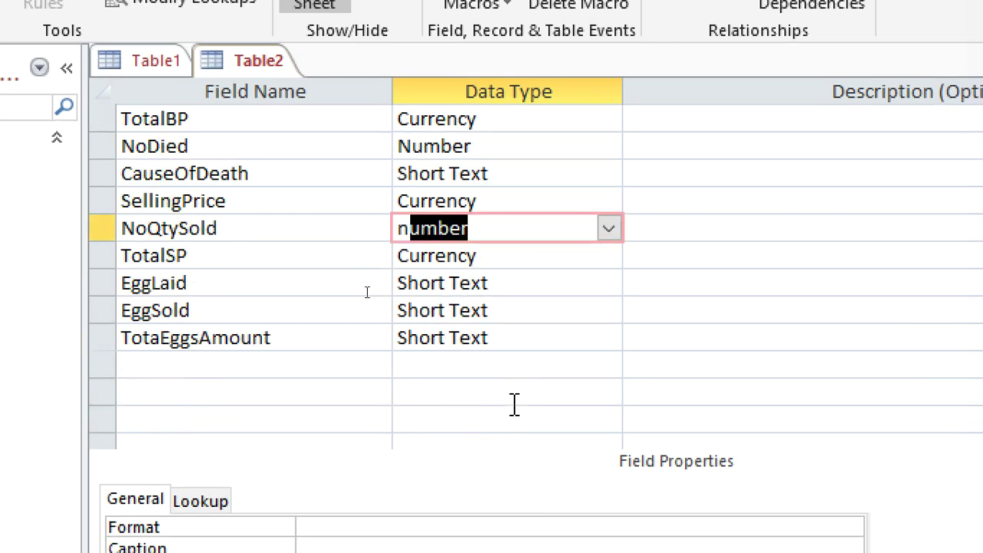
pyautogui.click(530, 319)
pyautogui.click(529, 316)
pyautogui.write('number')
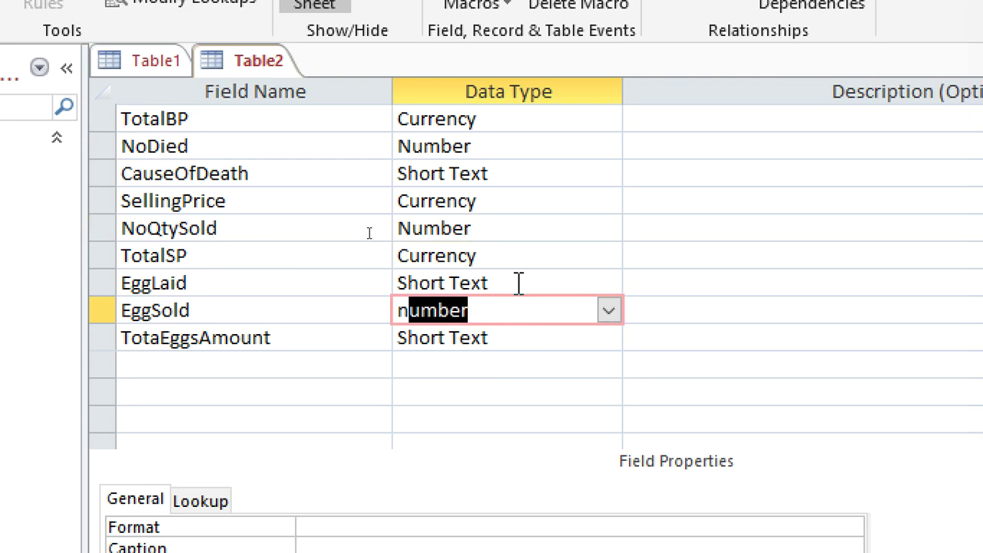
pyautogui.click(520, 284)
pyautogui.write('number')
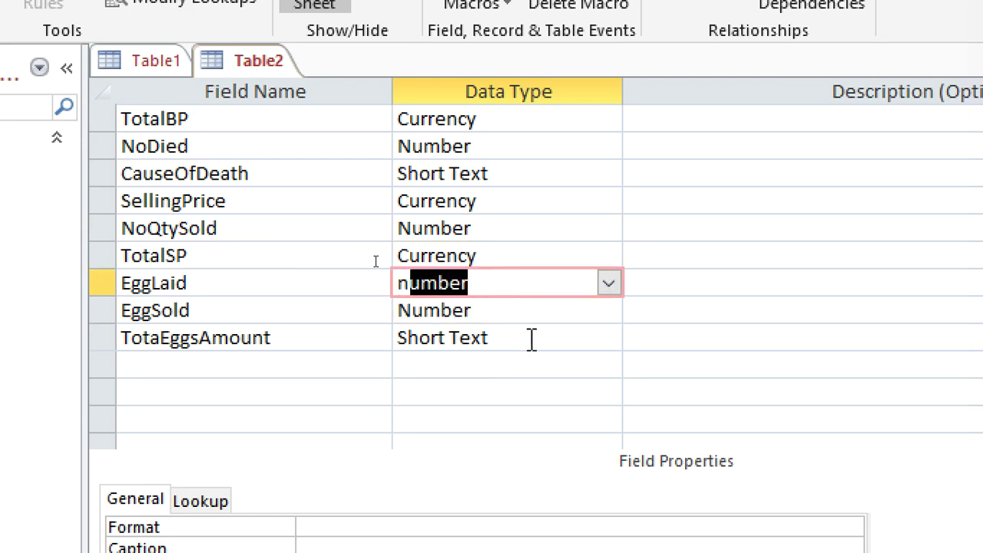
pyautogui.doubleClick(532, 338)
pyautogui.write('c')
# Start the Lookup Wizard for the CauseOfDeath field, choosing to enter the lookup values manually
pyautogui.scroll(2, 560, 257)
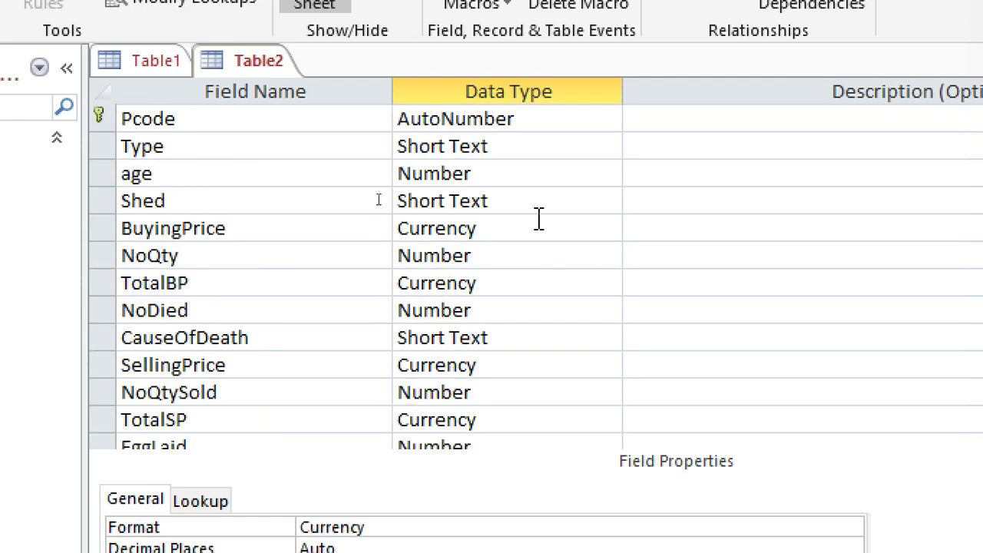
pyautogui.click(542, 340)
pyautogui.click(607, 338)
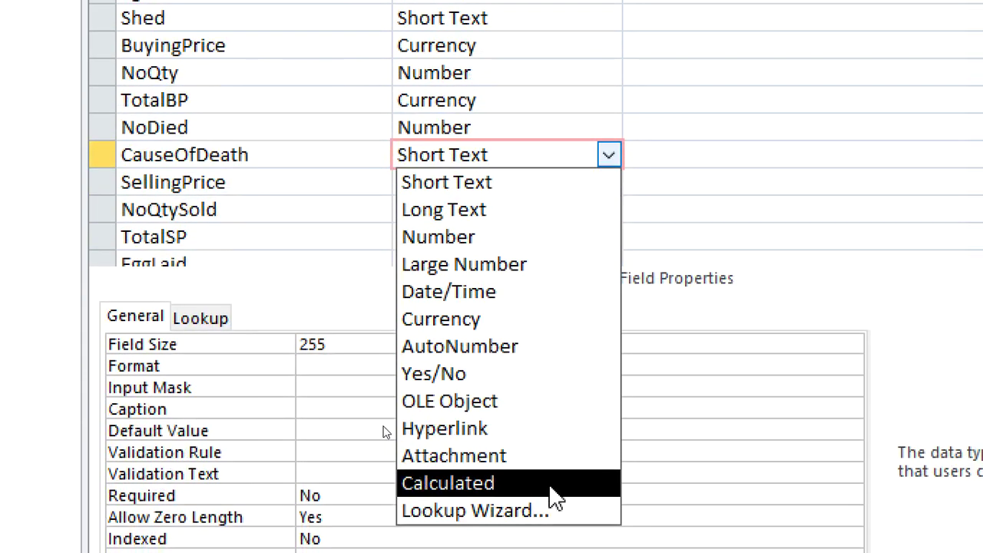
pyautogui.click(545, 495)
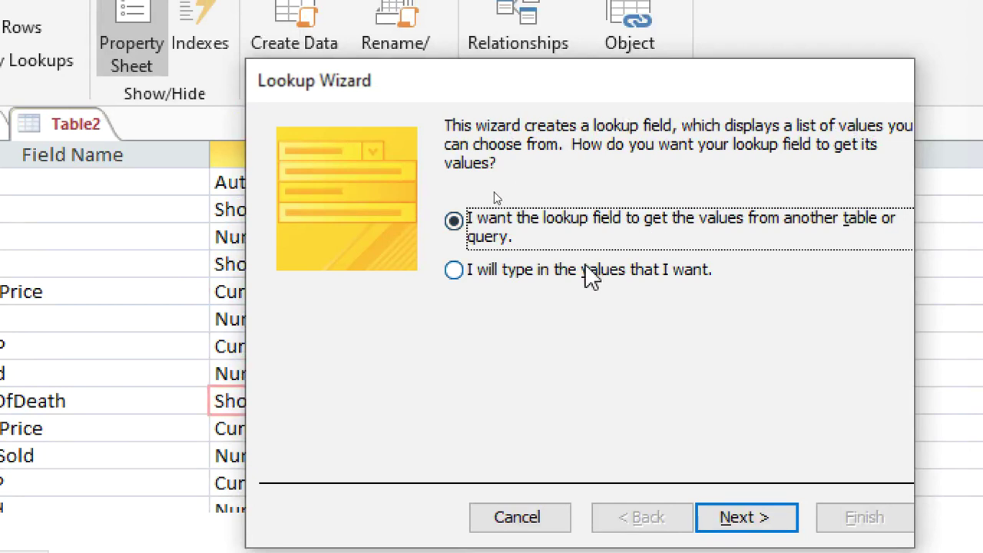
pyautogui.click(588, 270)
pyautogui.click(742, 516)
pyautogui.click(405, 275)
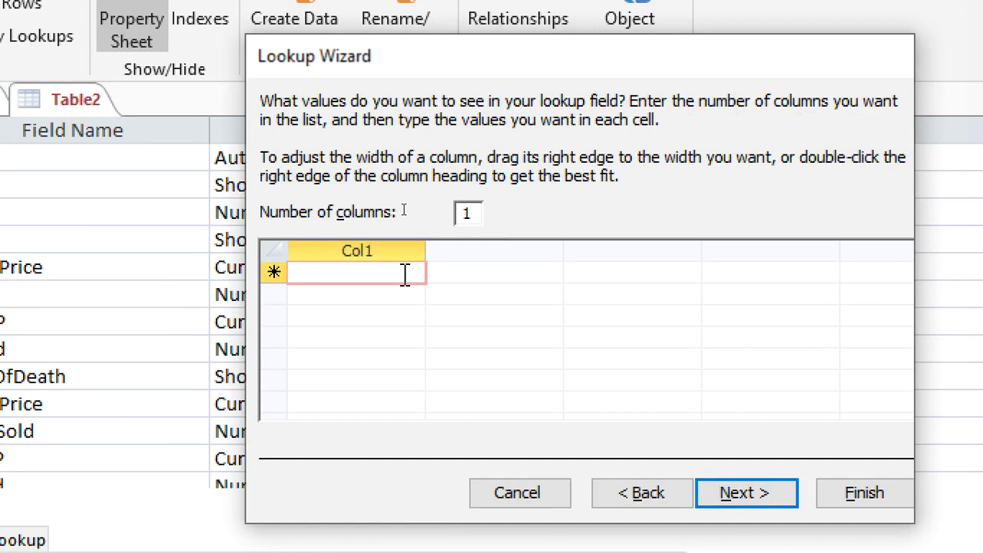
pyautogui.write('Na')
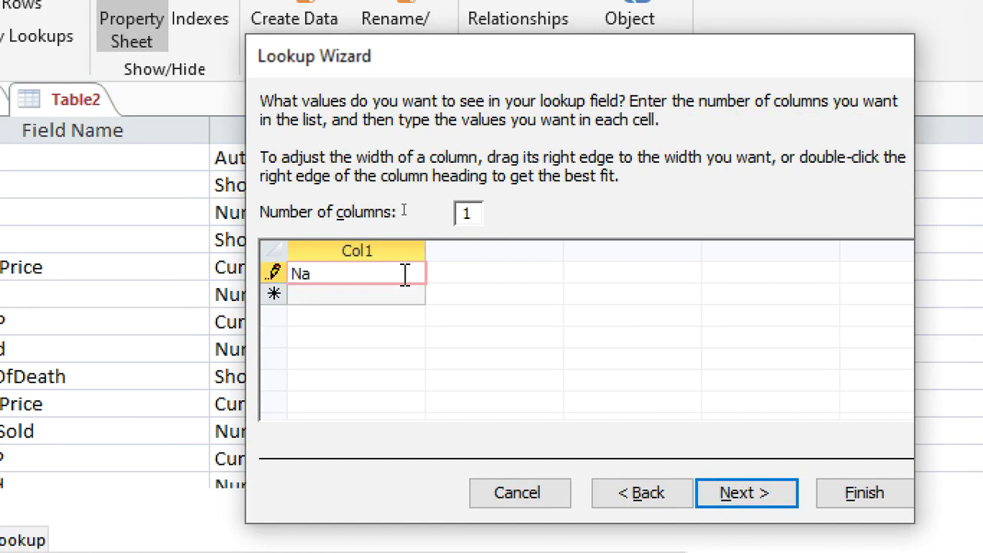
pyautogui.write('tural')
pyautogui.press('BackSpace')
pyautogui.press('BackSpace')
pyautogui.press('BackSpace')
pyautogui.press('BackSpace')
pyautogui.press('BackSpace')
pyautogui.press('BackSpace')
pyautogui.press('BackSpace')
# List Sickness, Preditor and Others as the CauseOfDeath lookup values and finish the wizard
pyautogui.write('Sicke')
pyautogui.write('ess')
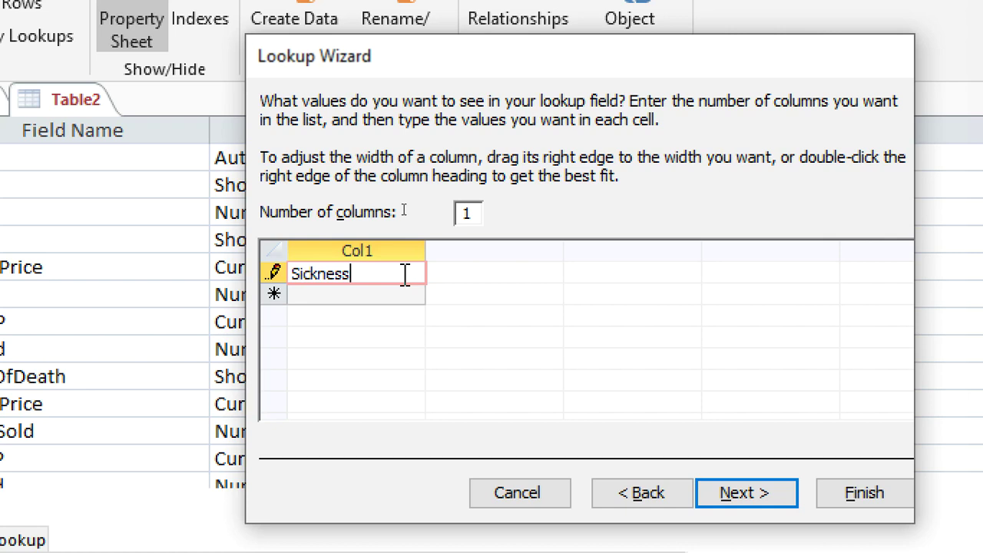
pyautogui.press('Return')
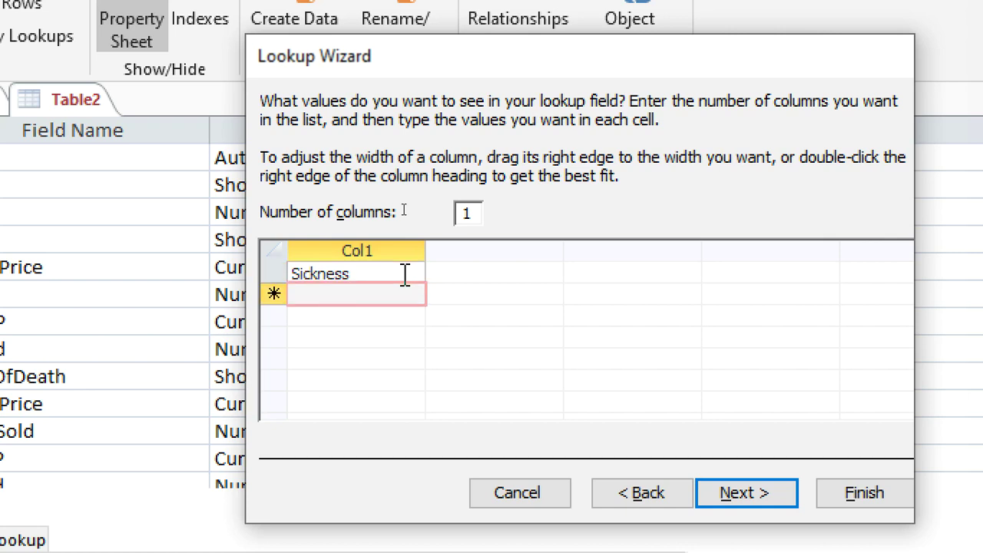
pyautogui.write('Preditor')
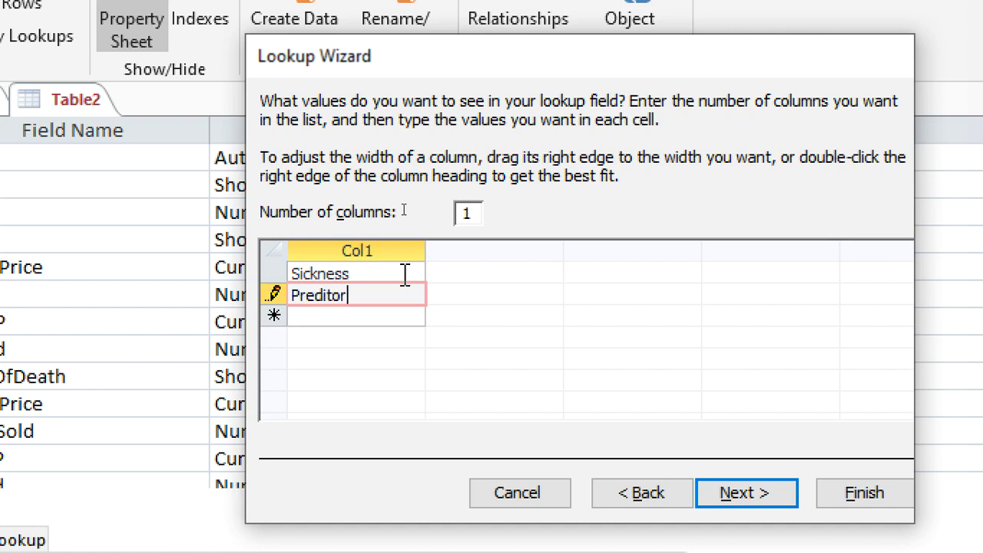
pyautogui.press('Return')
pyautogui.write('Others')
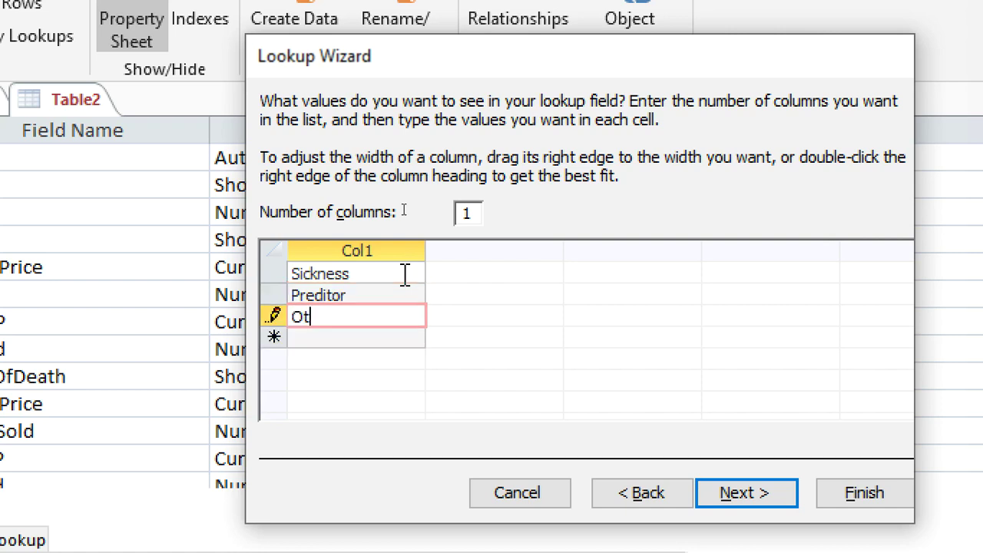
pyautogui.click(742, 490)
pyautogui.click(859, 486)
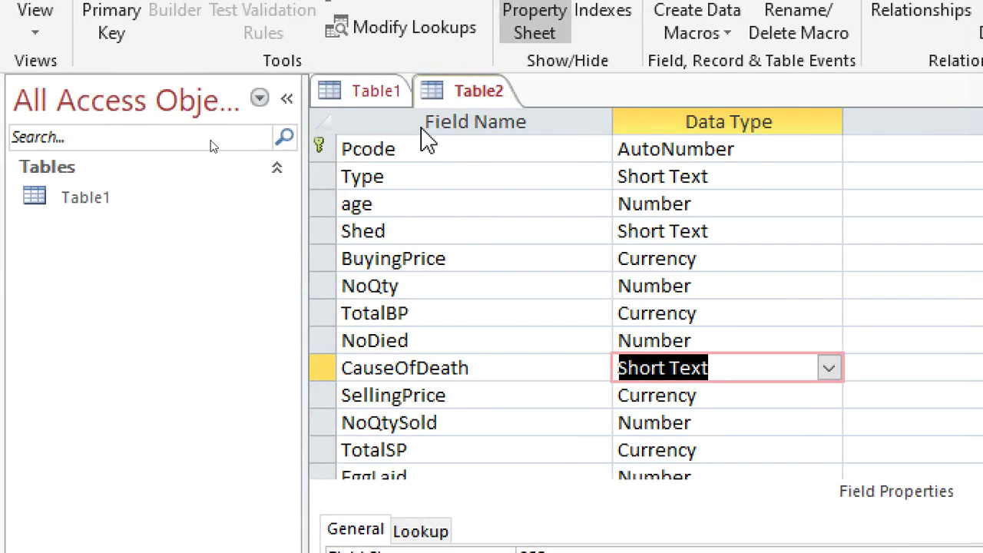
# Close the empty Table1
pyautogui.click(394, 92)
pyautogui.rightClick(394, 93)
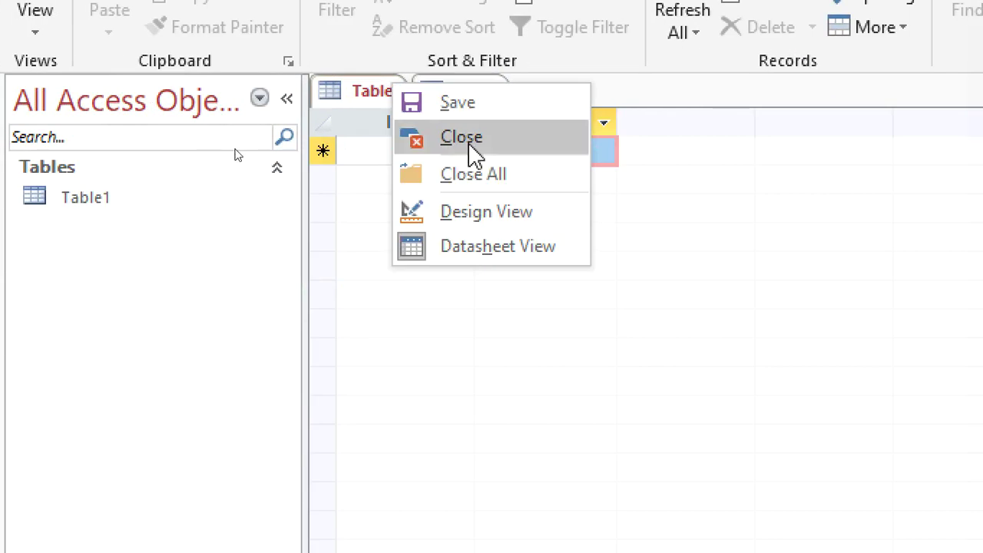
pyautogui.click(494, 146)
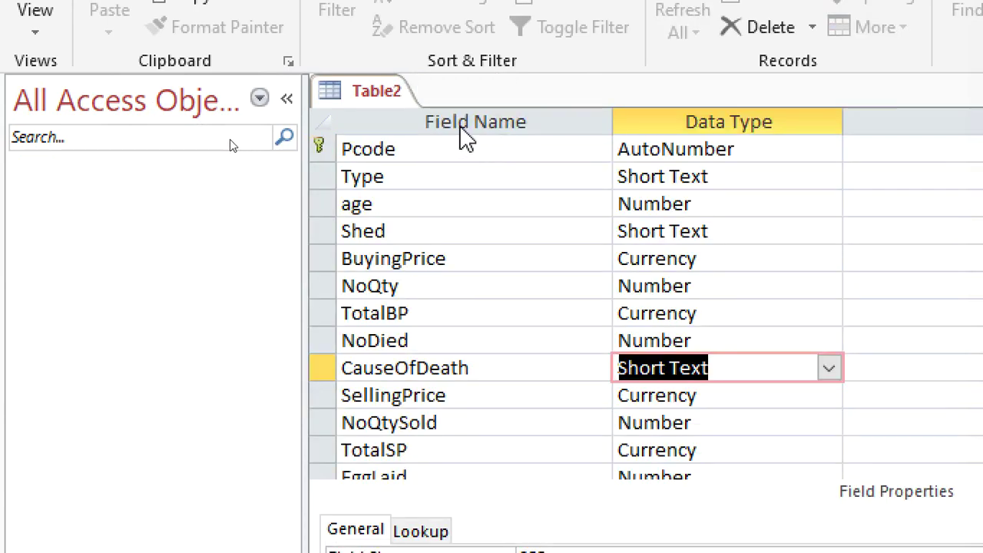
# Save the poultry table under the name birds Details
pyautogui.hotkey('ctrl', 's')
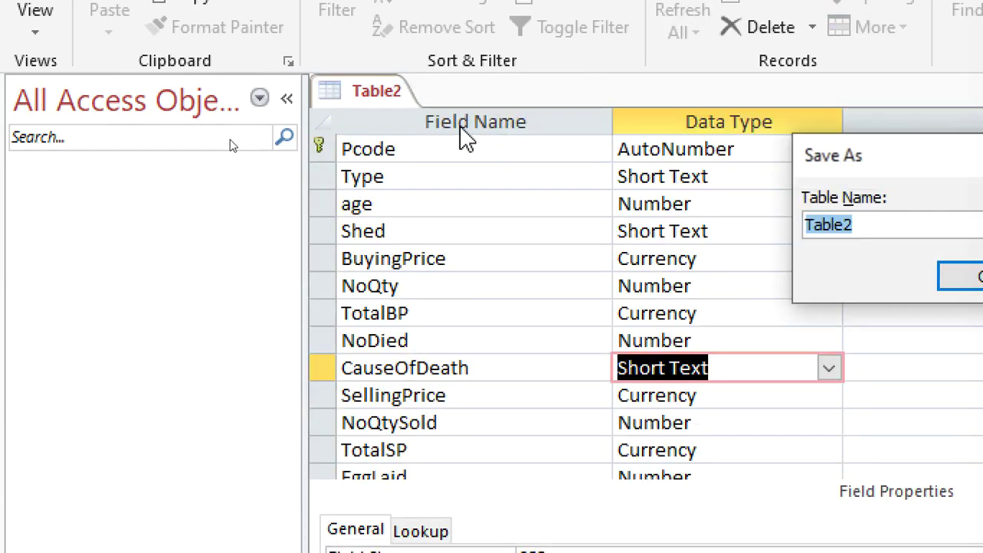
pyautogui.write('P')
pyautogui.press('BackSpace')
pyautogui.press('BackSpace')
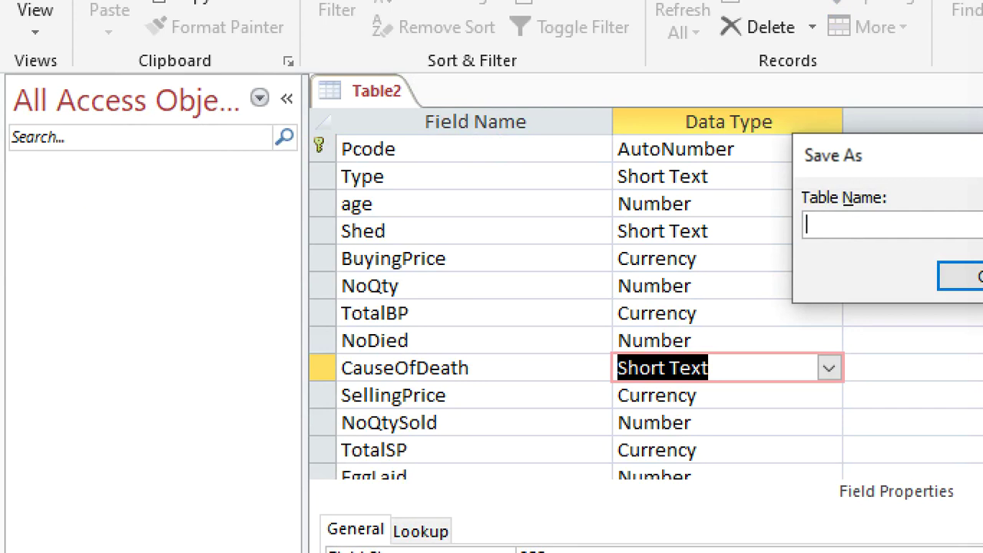
pyautogui.write('birds Details')
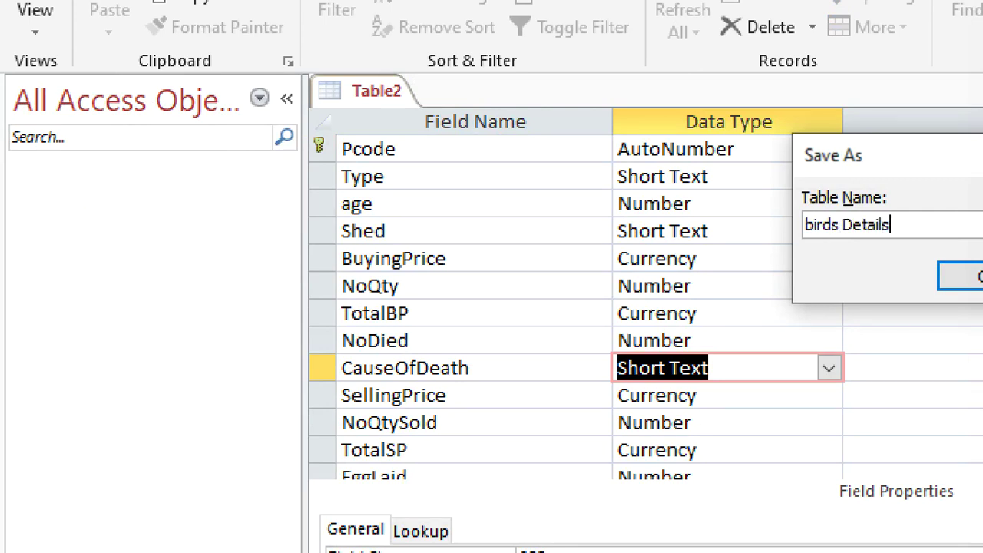
pyautogui.press('Return')
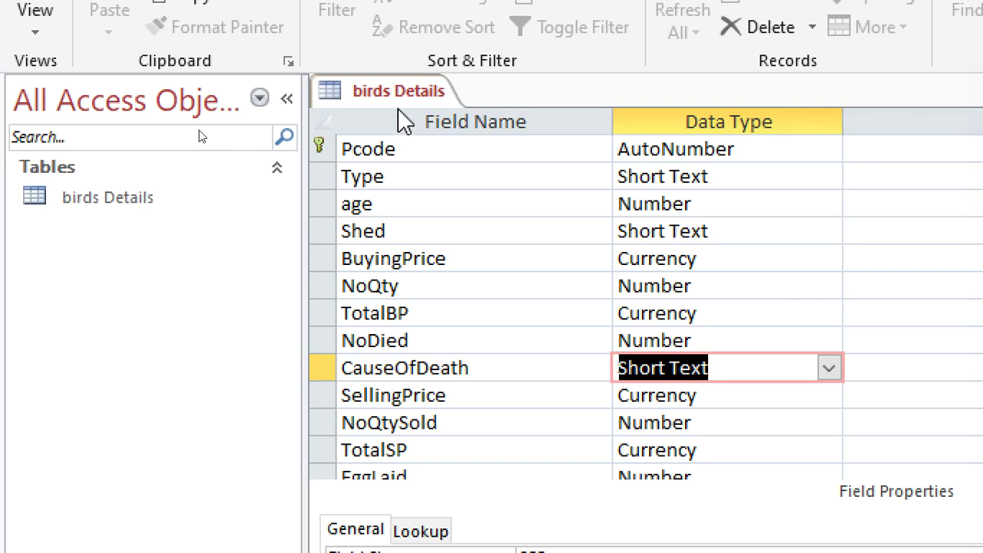
# Close the birds Details table and create a new blank table in Design View
pyautogui.rightClick(399, 105)
pyautogui.click(436, 156)
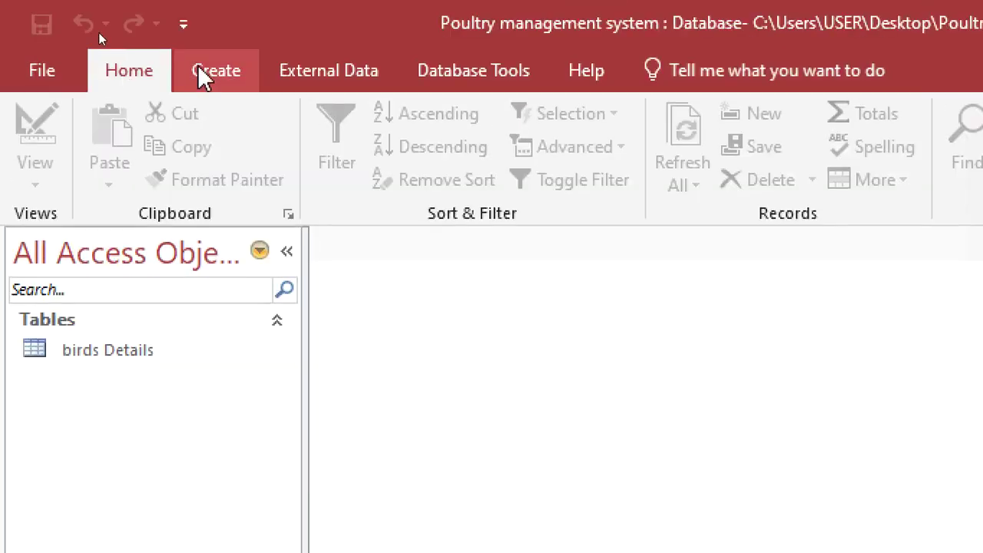
pyautogui.click(198, 83)
pyautogui.click(211, 158)
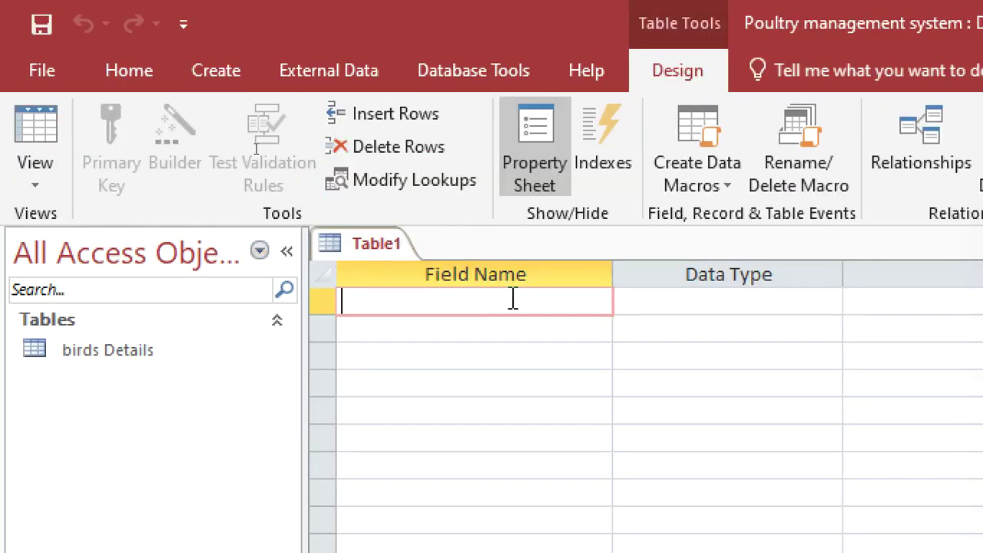
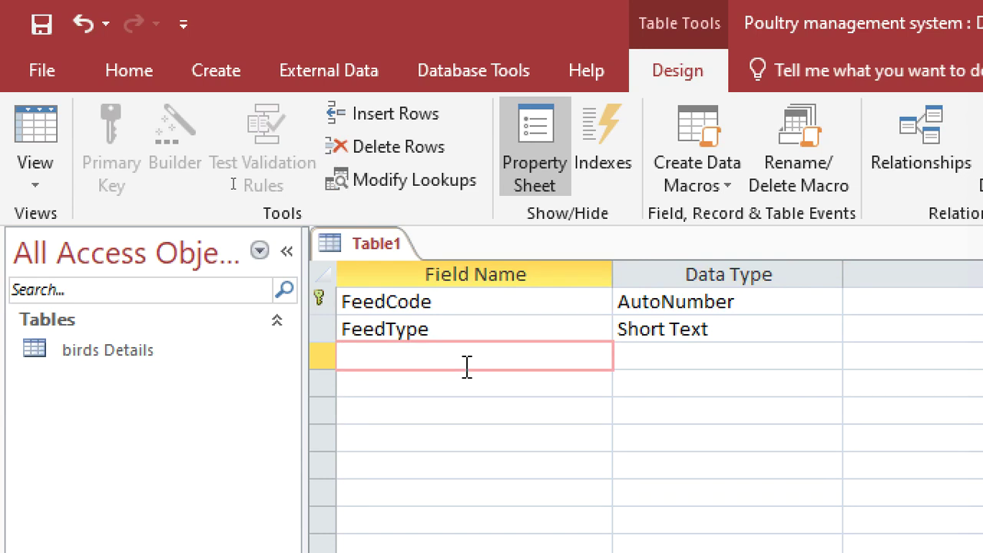
# Add a QtyBought field below FeedType with the Number data type
pyautogui.write('QtyBkoug')
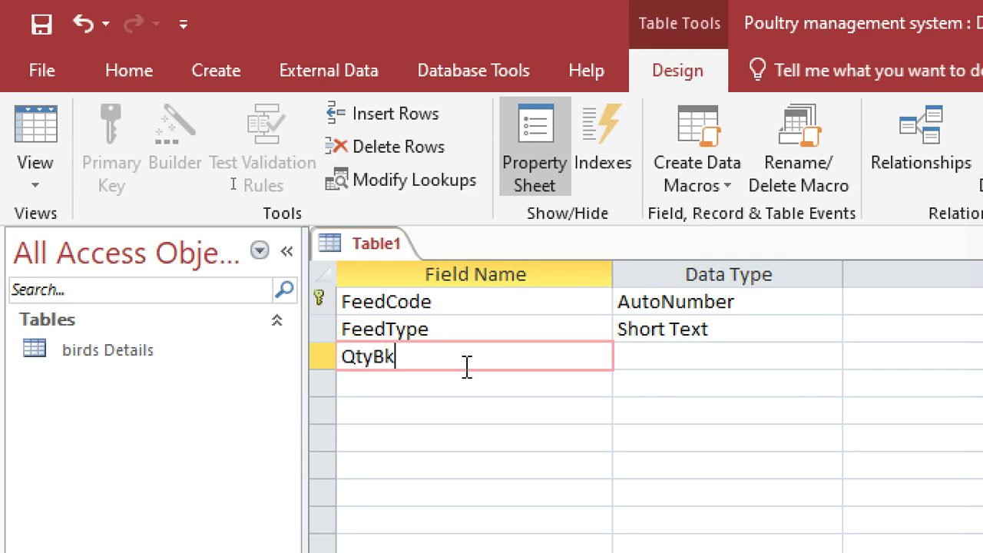
pyautogui.press('BackSpace')
pyautogui.press('BackSpace')
pyautogui.press('BackSpace')
pyautogui.press('BackSpace')
pyautogui.write('ought')
pyautogui.click(637, 351)
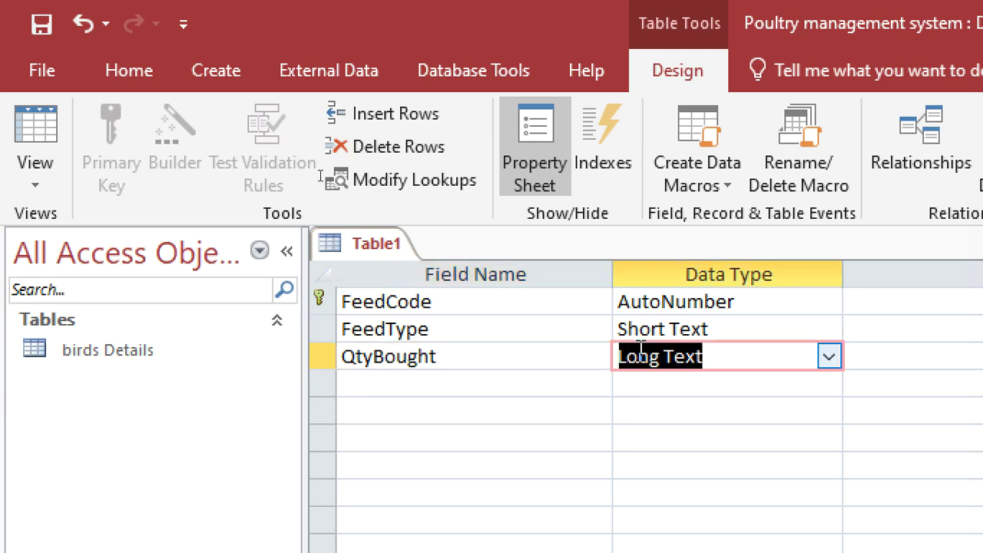
pyautogui.write('number')
# Add a QtyFeed field below QtyBought with the Number data type
pyautogui.click(445, 376)
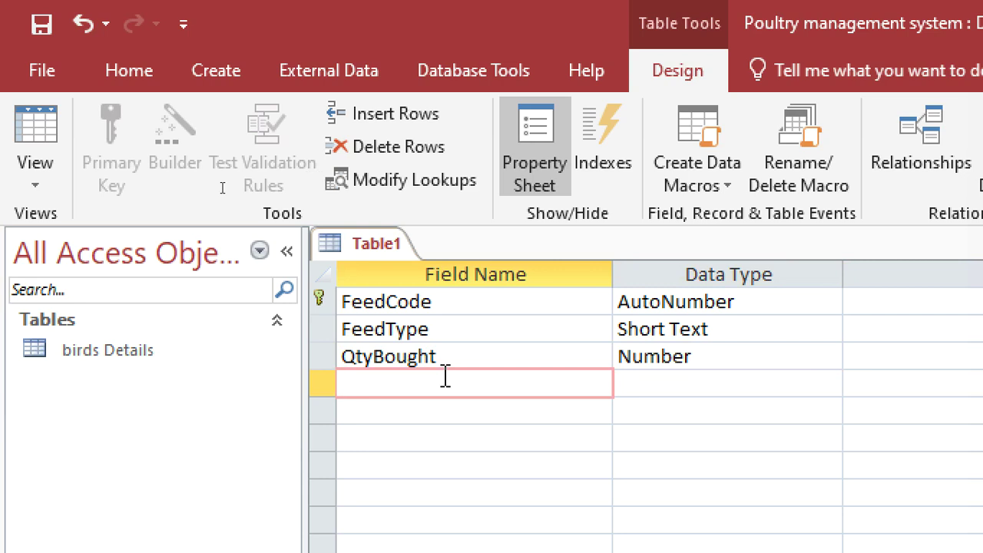
pyautogui.write('QtyFeed')
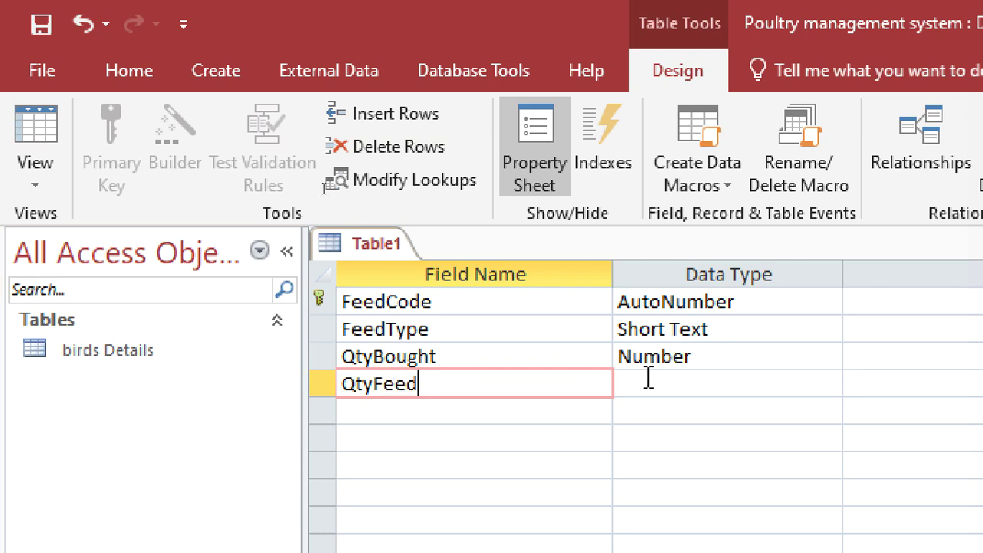
pyautogui.press('Tab')
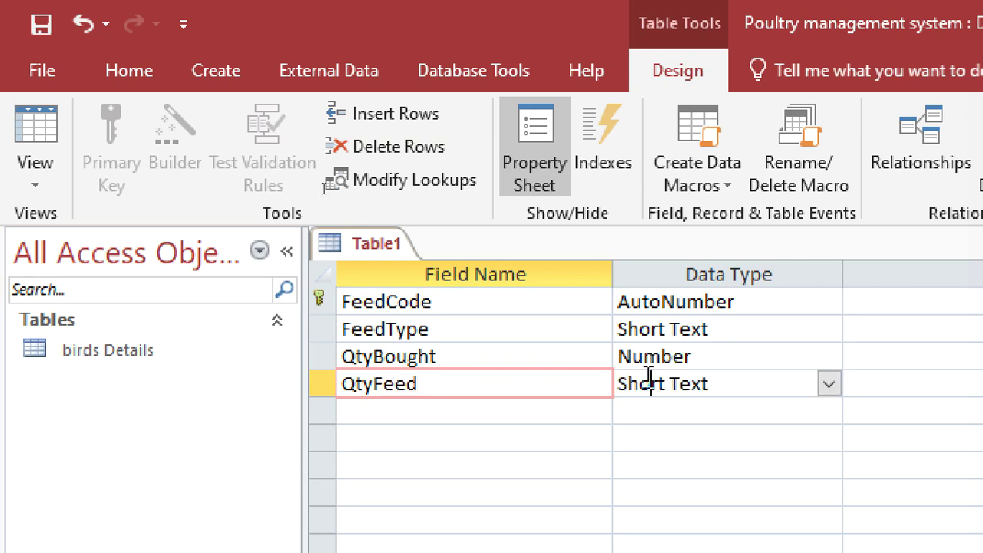
pyautogui.write('number')
# Add a Dateofbuying field below QtyFeed with the Date/Time data type
pyautogui.click(487, 409)
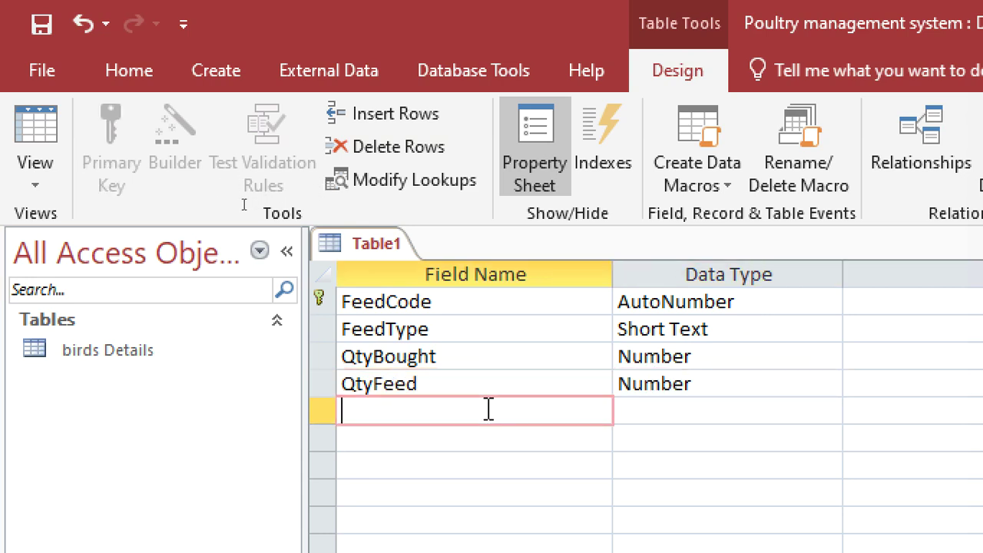
pyautogui.write('Dateofbuying')
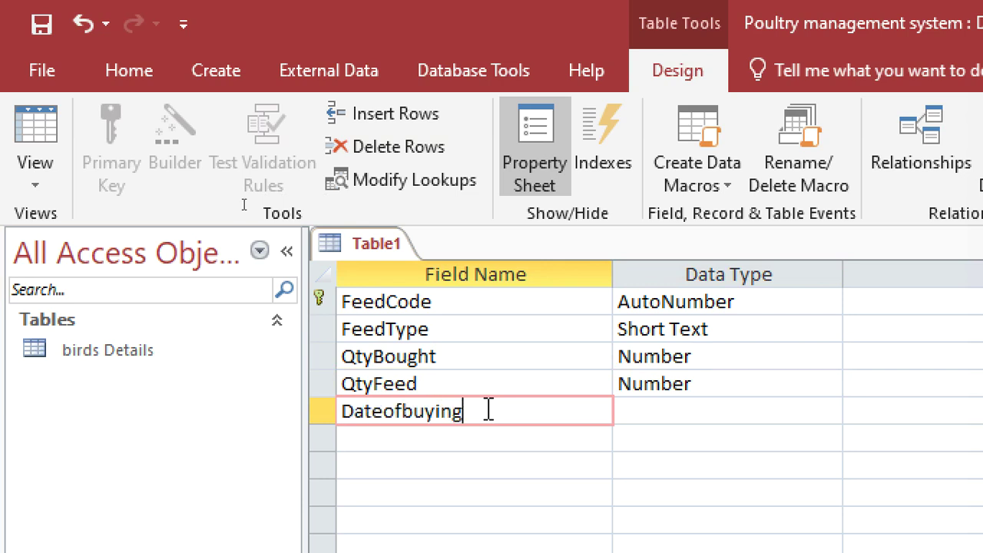
pyautogui.click(638, 413)
pyautogui.write('date/Time')
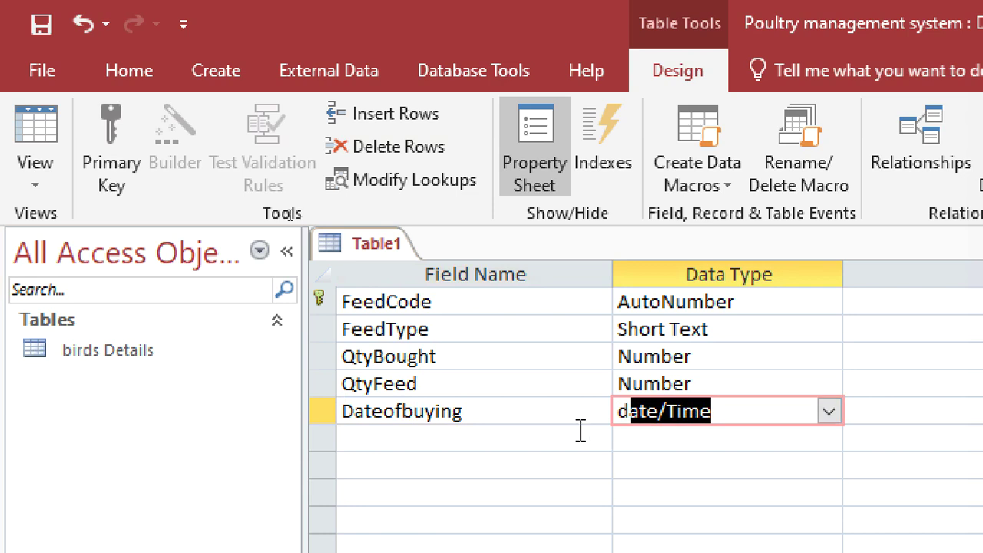
# Add a Price field below Dateofbuying with the Currency data type
pyautogui.click(579, 431)
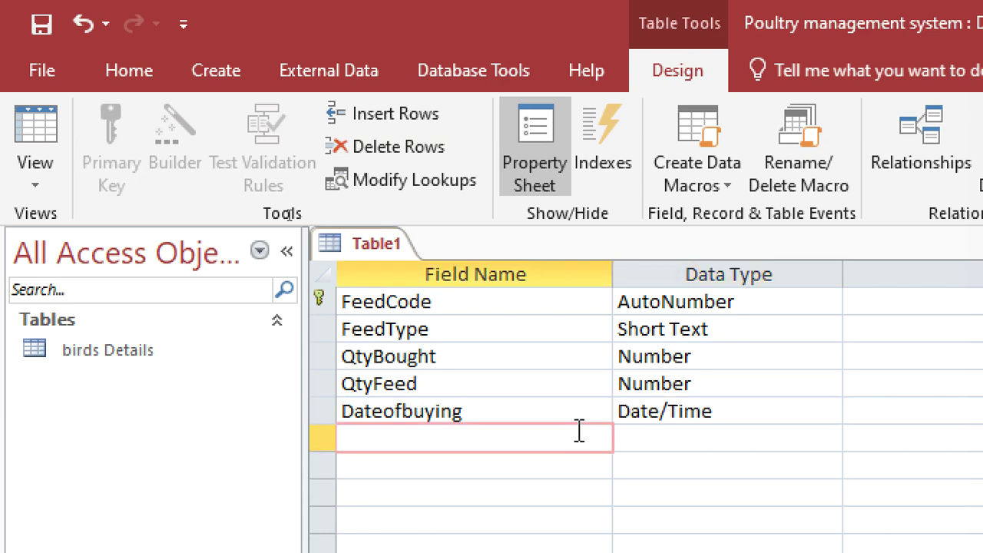
pyautogui.write('Price')
pyautogui.click(652, 444)
pyautogui.write('l')
pyautogui.press('BackSpace')
pyautogui.press('BackSpace')
pyautogui.write('currency')
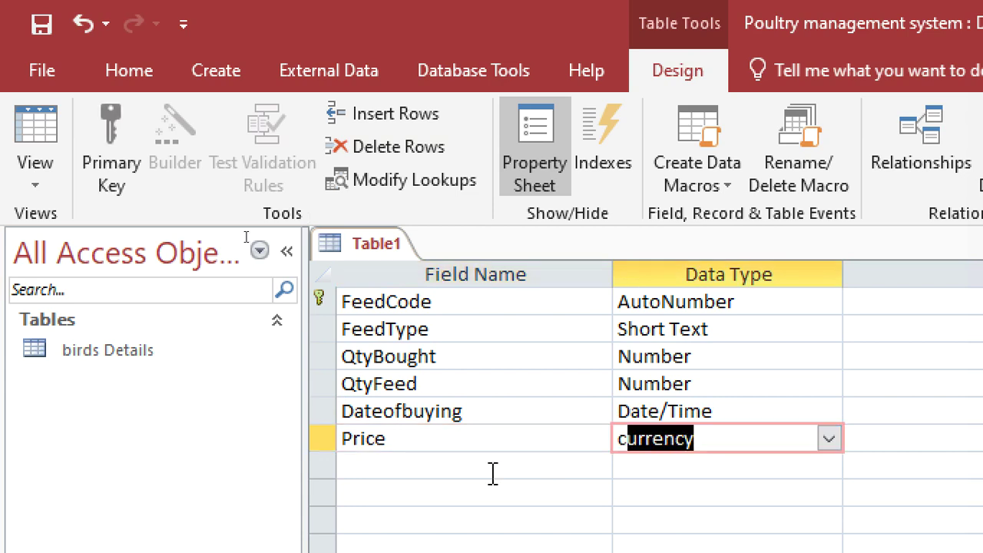
# Add a TotalSpend field below Price with the Currency data type
pyautogui.click(492, 466)
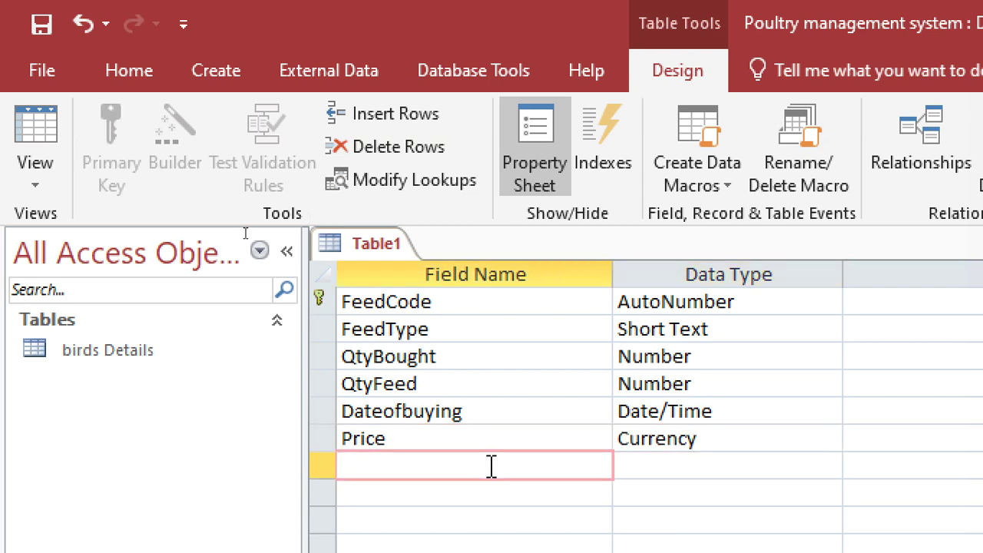
pyautogui.write('TotalS')
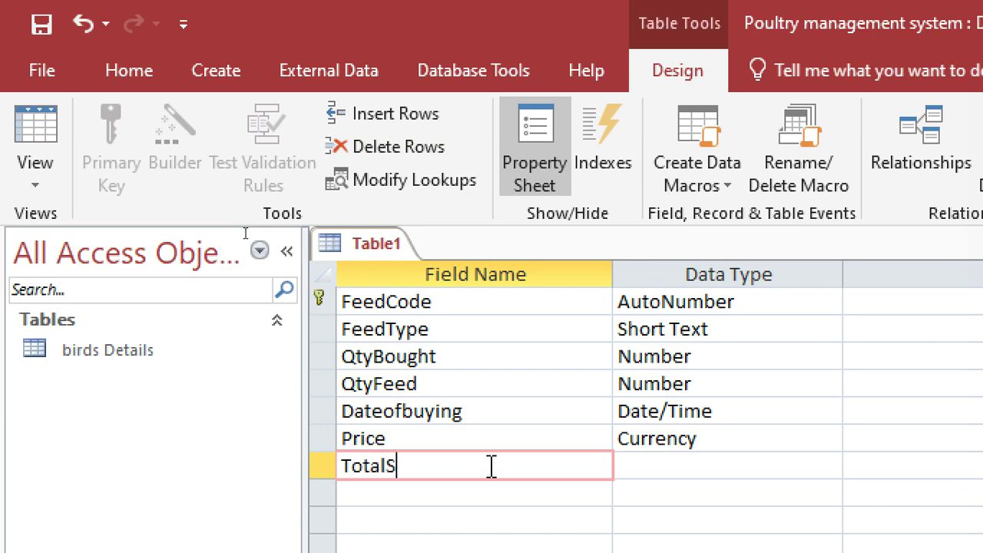
pyautogui.write('pend')
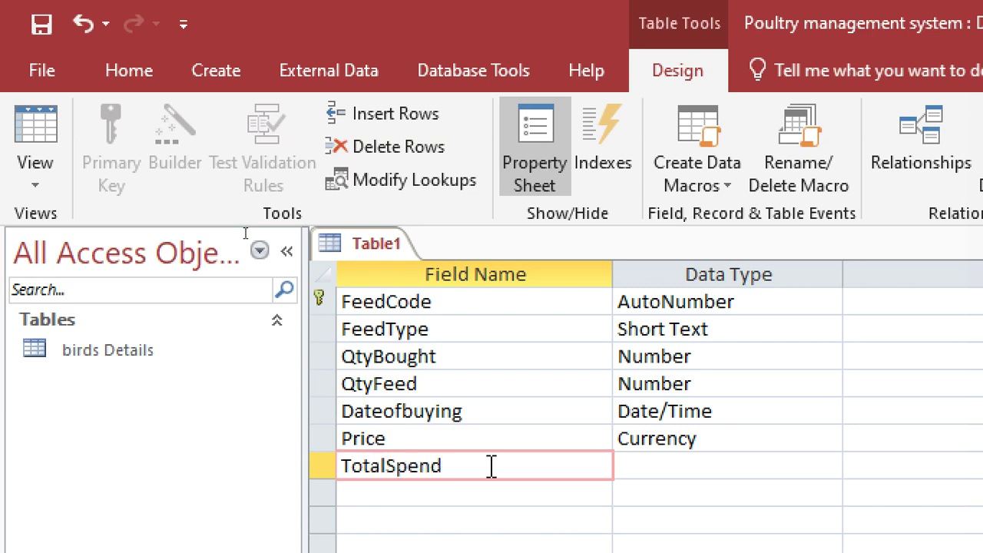
pyautogui.click(642, 468)
pyautogui.write('n')
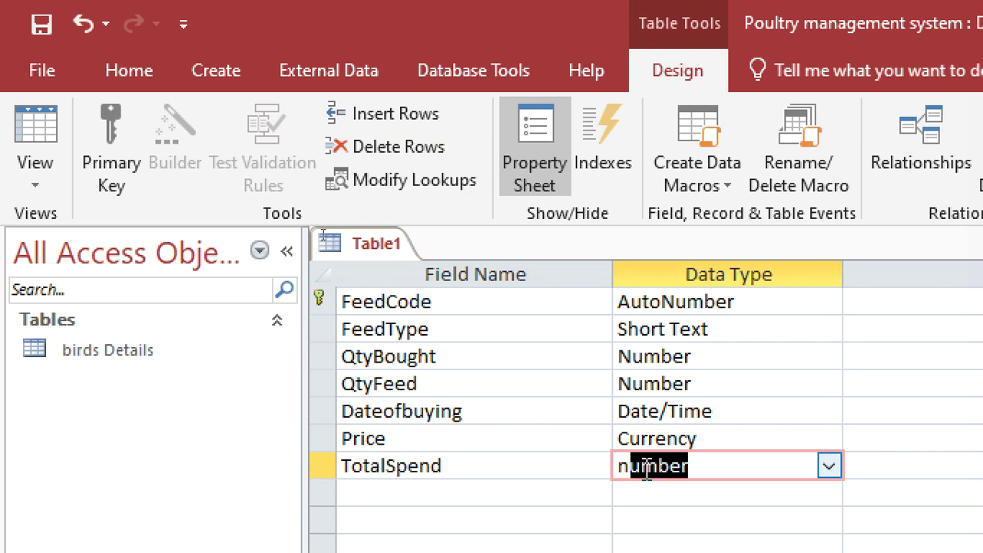
pyautogui.write('cc')
pyautogui.doubleClick(648, 464)
pyautogui.write('cu')
# Add a Shed field below TotalSpend with the Short Text data type
pyautogui.click(454, 495)
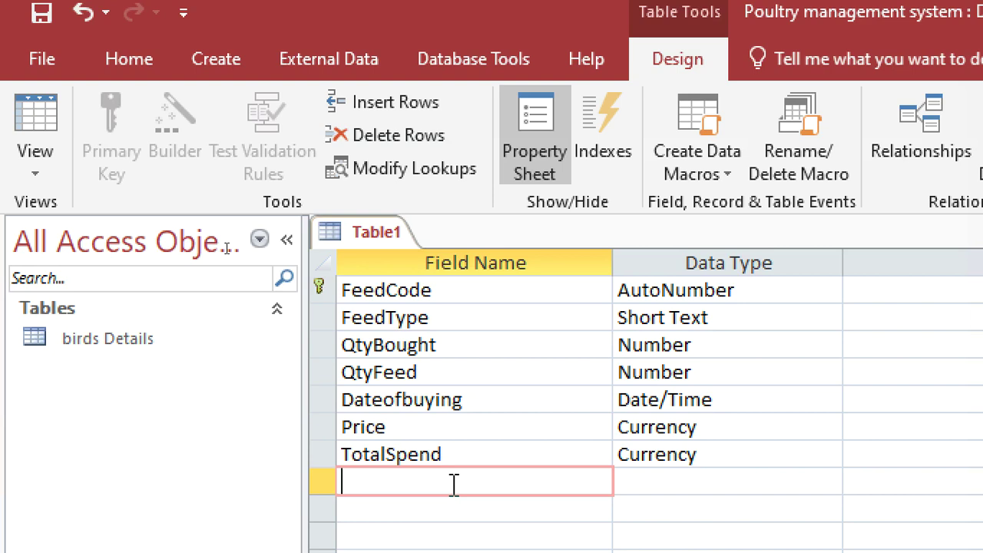
pyautogui.write('Shed')
pyautogui.press('BackSpace')
pyautogui.write('ed')
pyautogui.click(618, 479)
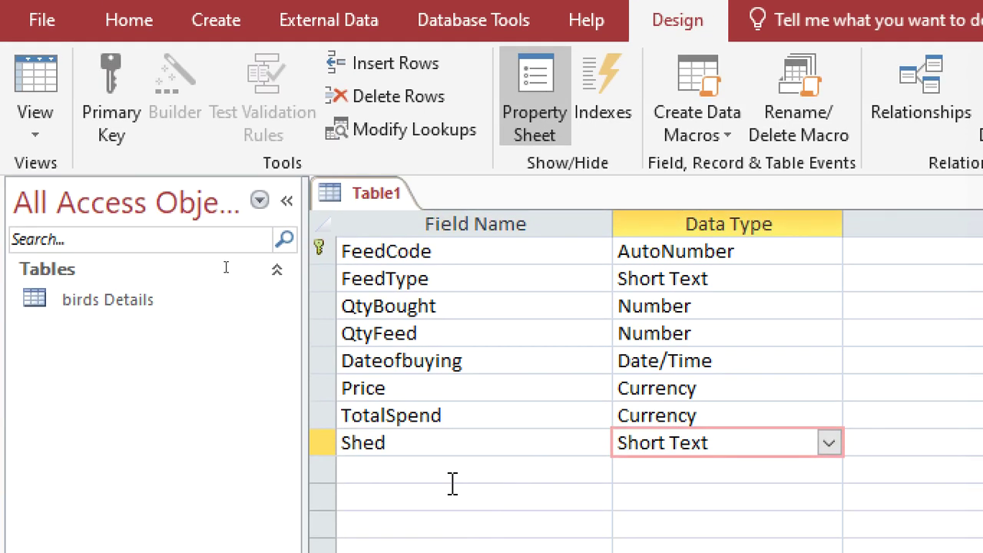
# Save the table under the name feeds and close it
pyautogui.click(453, 501)
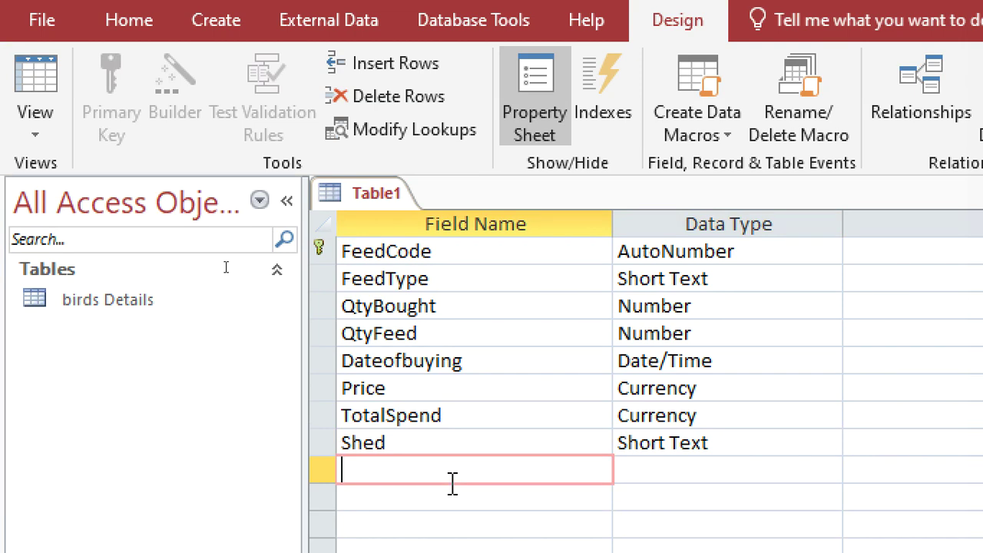
pyautogui.hotkey('ctrl', 's')
pyautogui.write('feee')
pyautogui.write('ds')
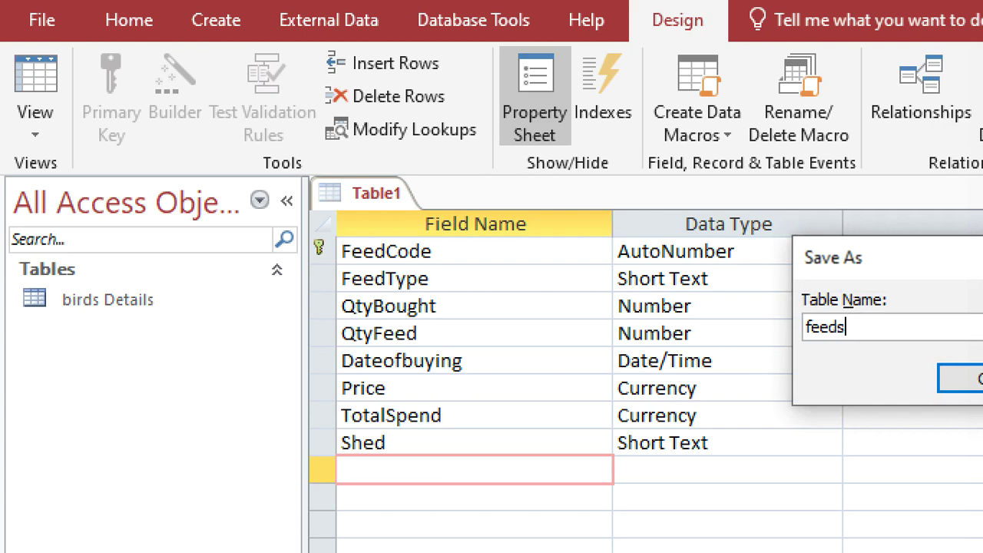
pyautogui.press('Return')
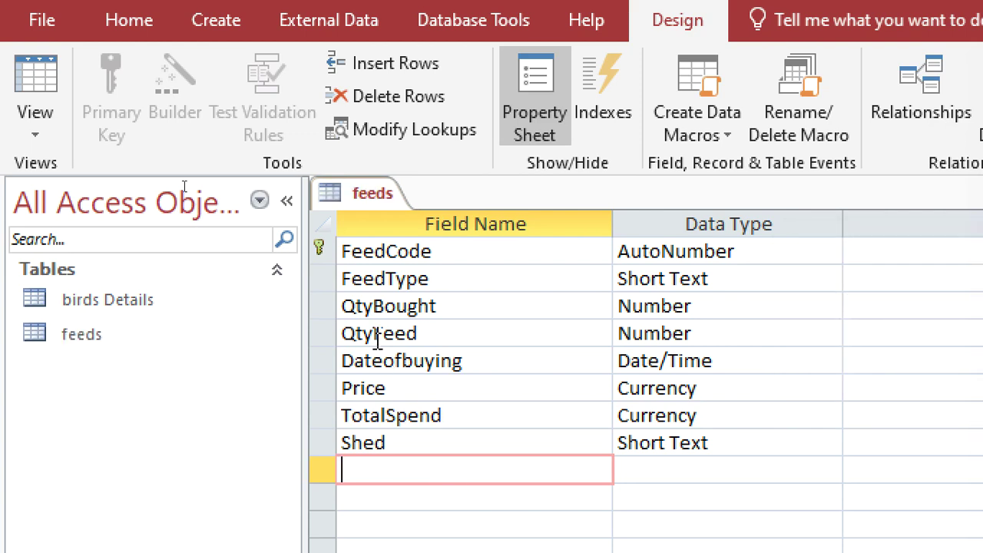
pyautogui.rightClick(362, 194)
pyautogui.click(376, 245)
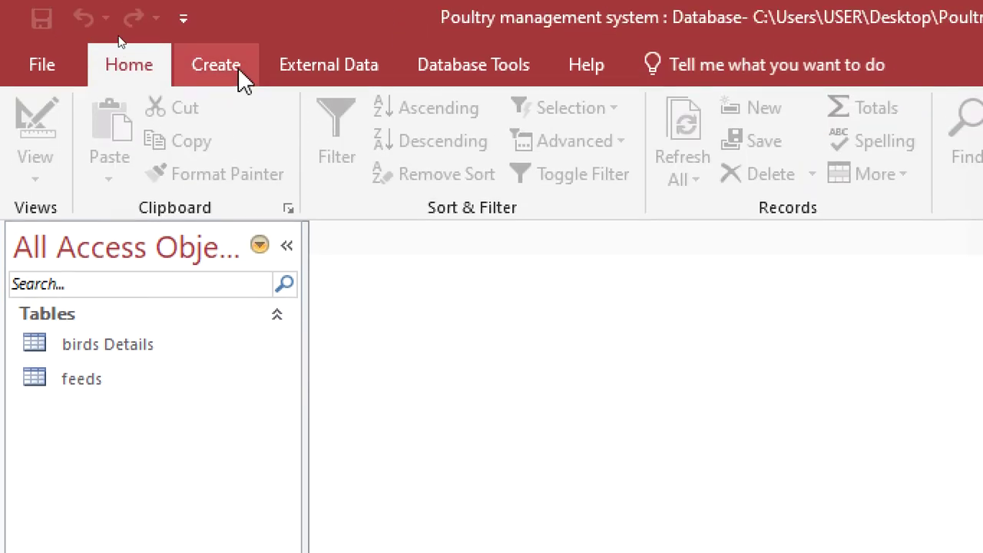
# Create a new table in Design View with MedicineCode as an AutoNumber primary key field
pyautogui.click(230, 27)
pyautogui.click(211, 74)
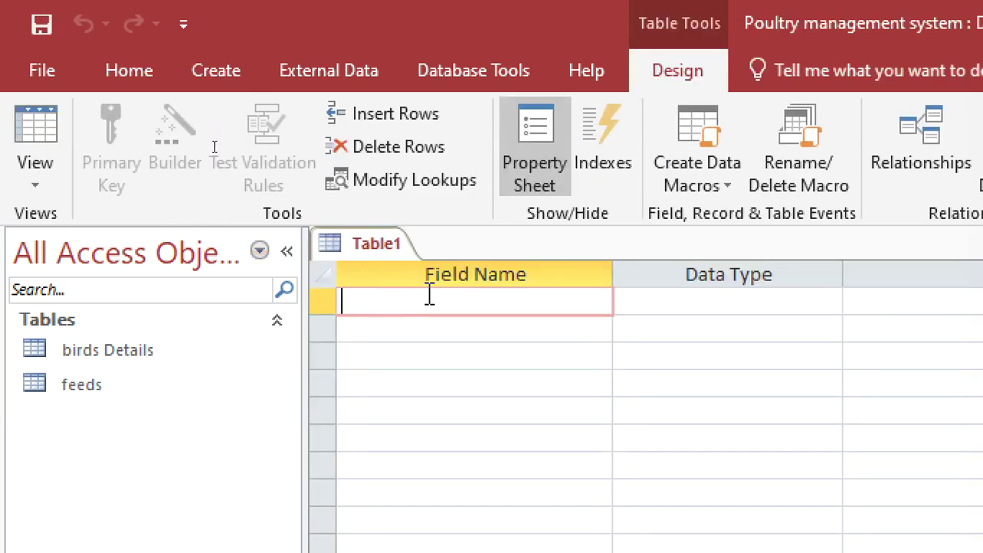
pyautogui.write('Medicin')
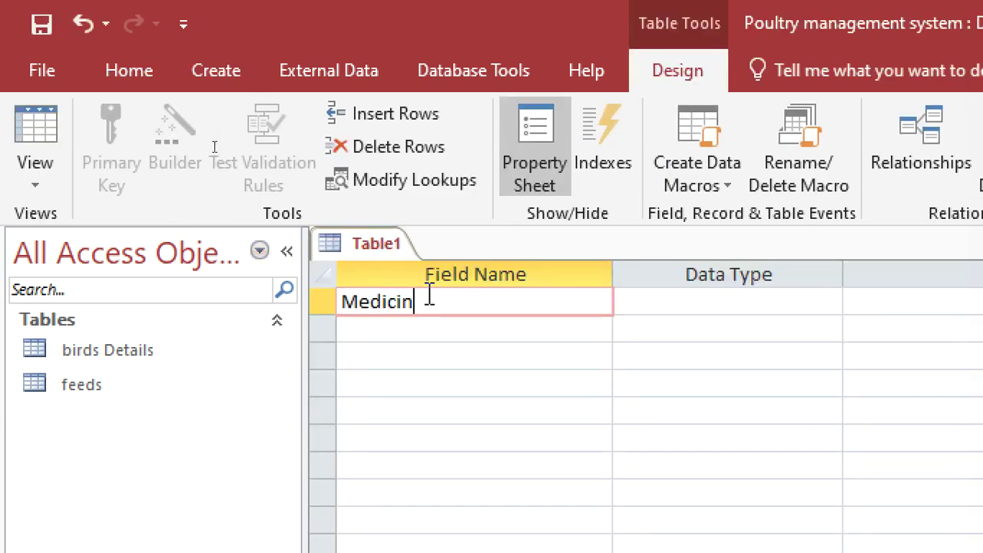
pyautogui.write('eCode')
pyautogui.click(645, 302)
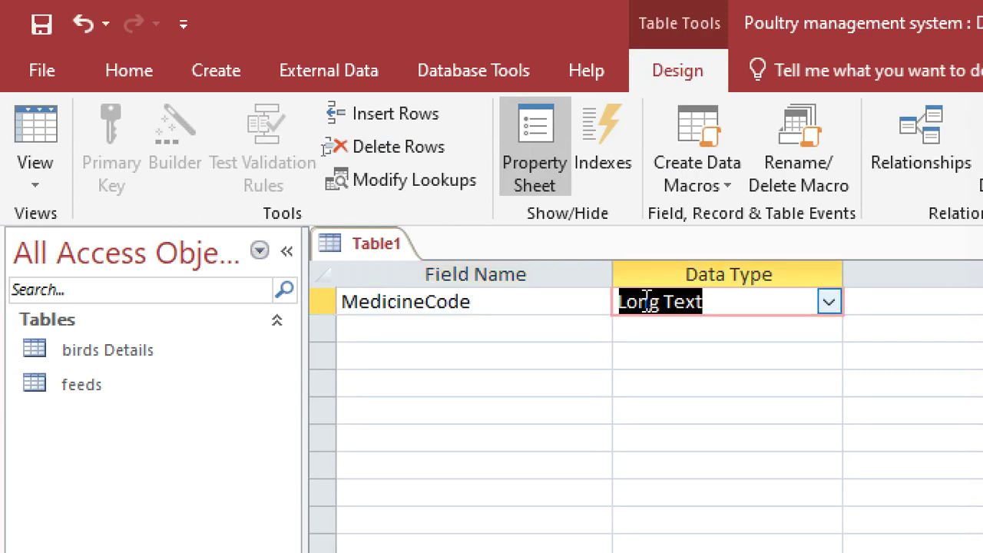
pyautogui.write('autoNumber')
pyautogui.rightClick(645, 305)
pyautogui.click(692, 322)
# Add a Typeofmedicine field below MedicineCode with the Short Text data type
pyautogui.click(571, 335)
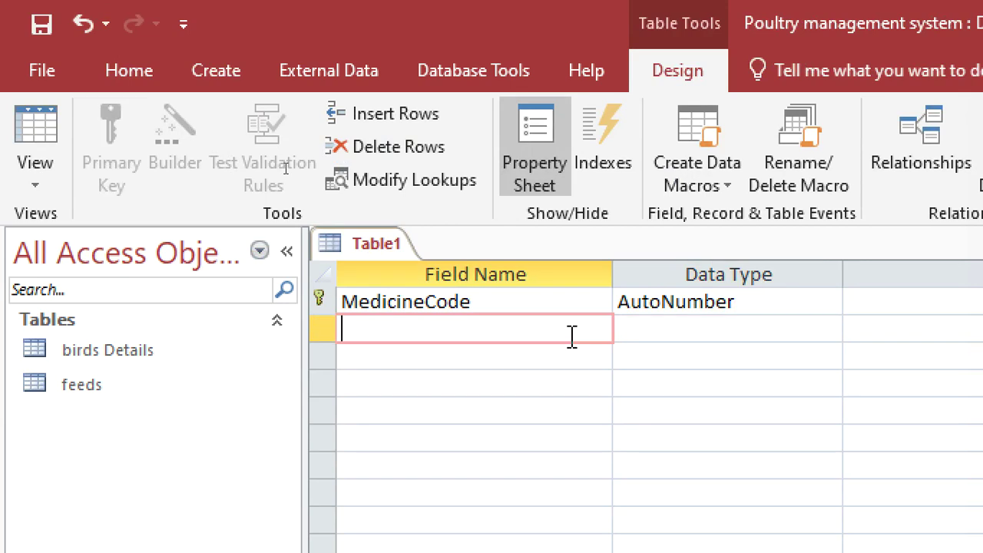
pyautogui.write('Typeof')
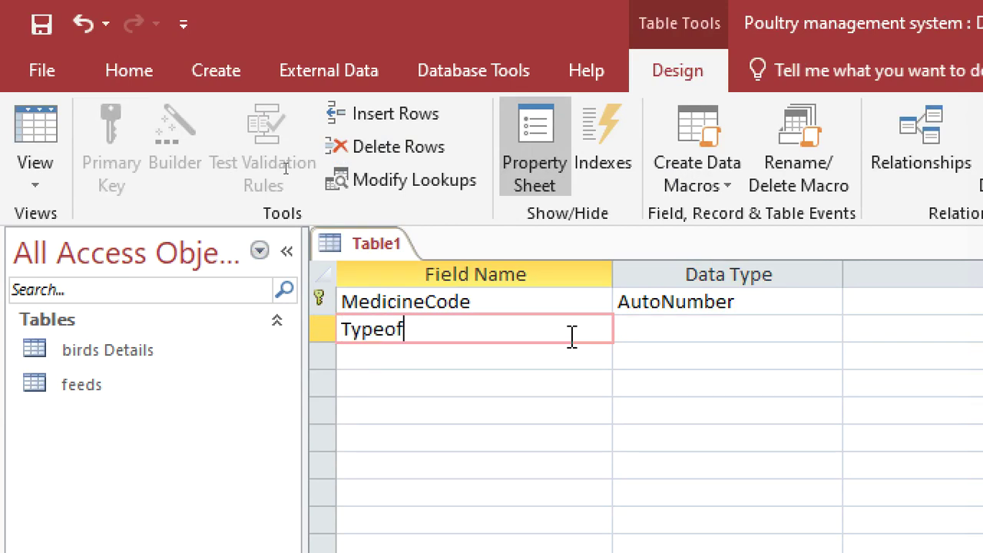
pyautogui.write('medicine')
pyautogui.press('Tab')
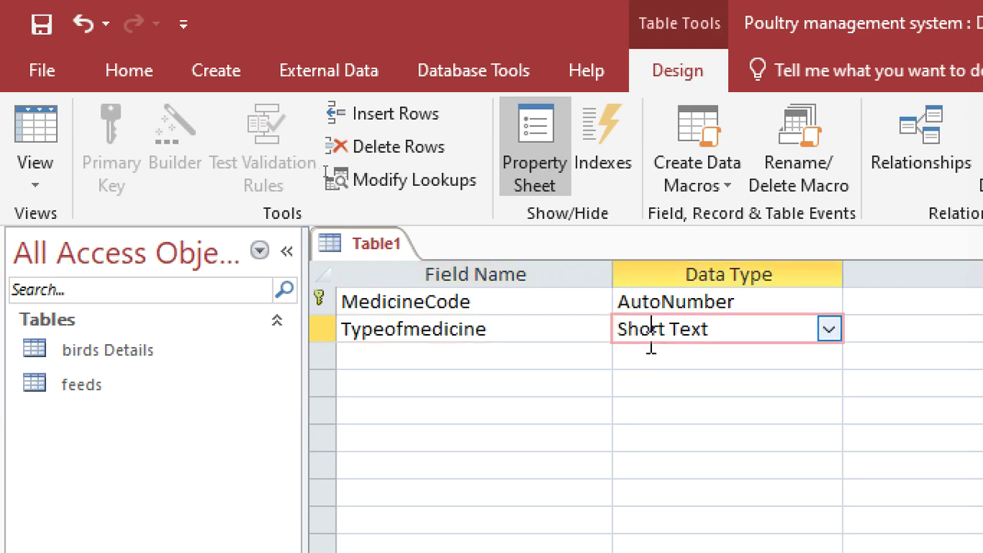
# Add a CostOfmedicine field below Typeofmedicine with the Currency data type
pyautogui.click(540, 353)
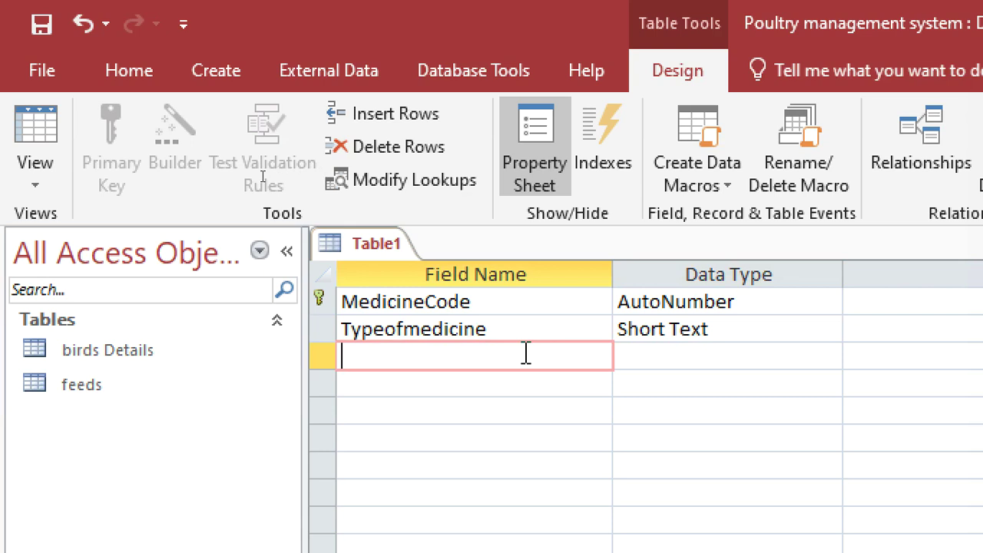
pyautogui.write('Cose')
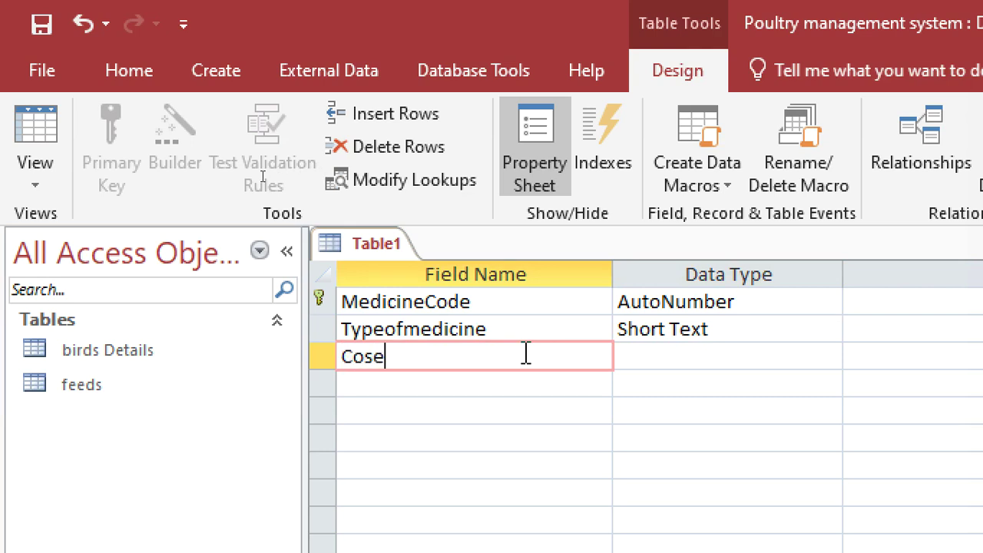
pyautogui.write('Ofmedicid')
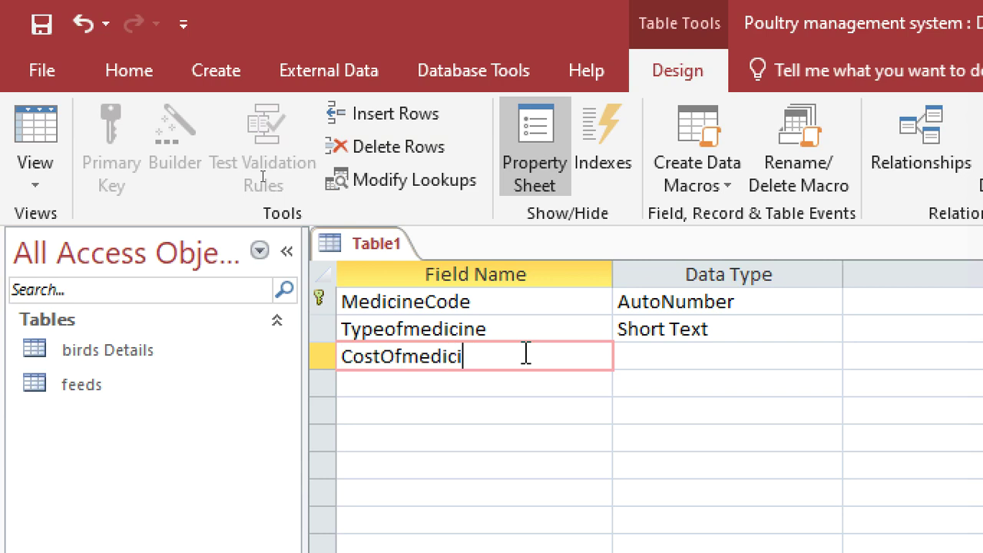
pyautogui.click(653, 360)
pyautogui.write('v')
pyautogui.write('c')
# Add a DateAdministered field below CostOfmedicine with the Date/Time data type
pyautogui.click(410, 388)
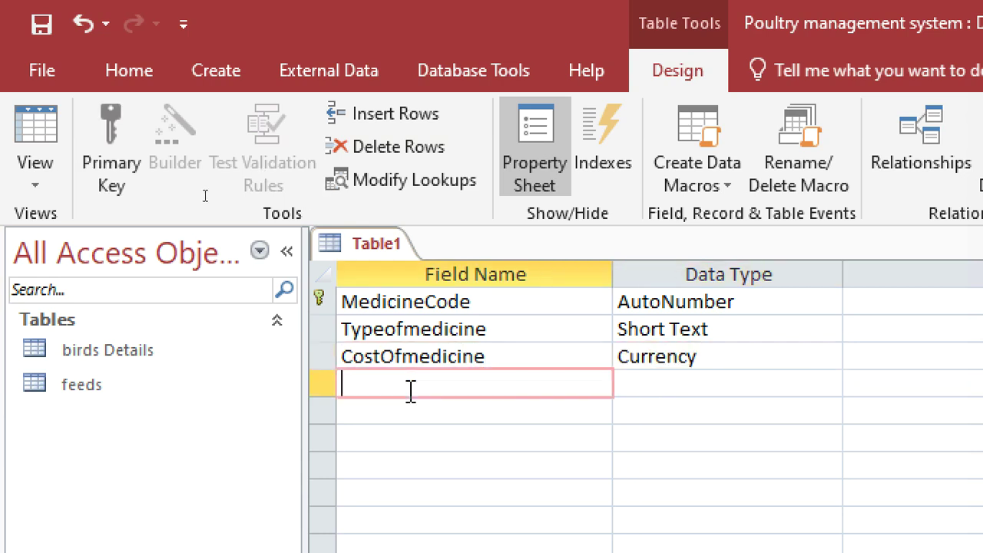
pyautogui.write('DateAd')
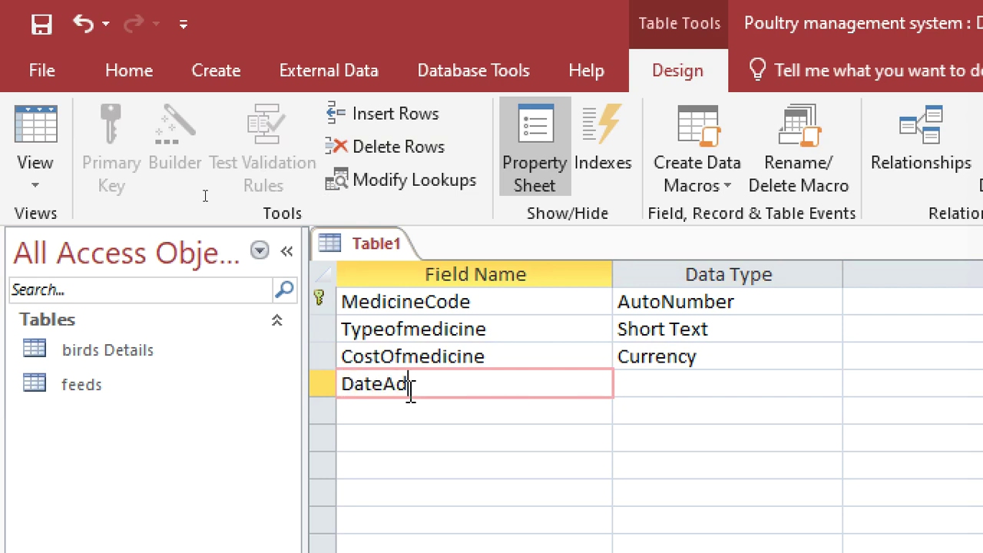
pyautogui.write('ministered')
pyautogui.click(637, 393)
pyautogui.write('d')
# Add a Shed field below DateAdministered with the Short Text data type
pyautogui.click(527, 405)
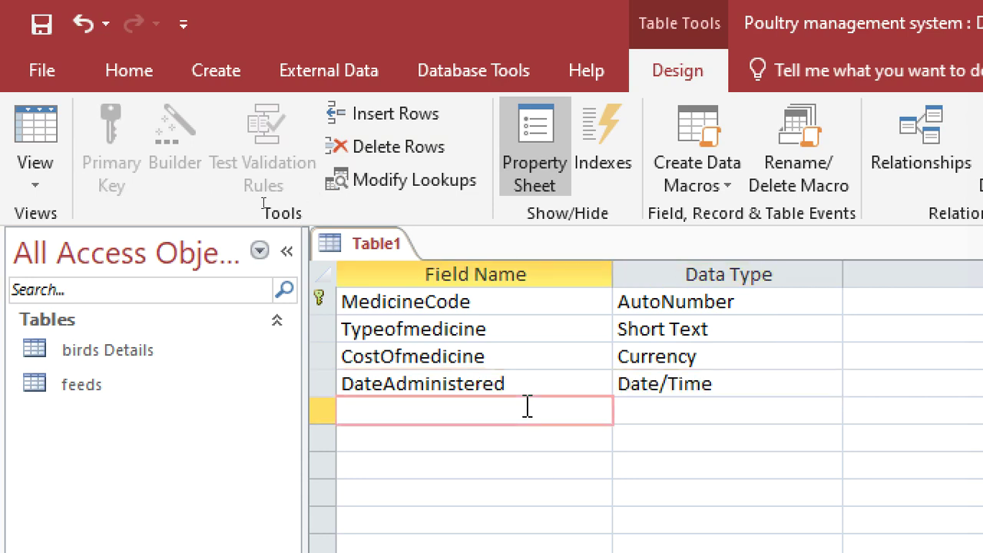
pyautogui.write('Shed')
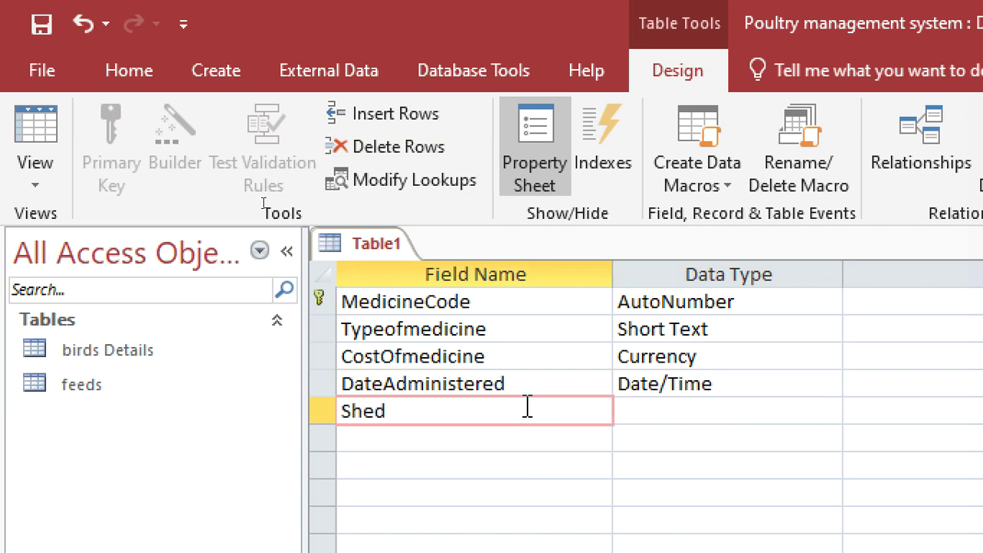
pyautogui.click(639, 412)
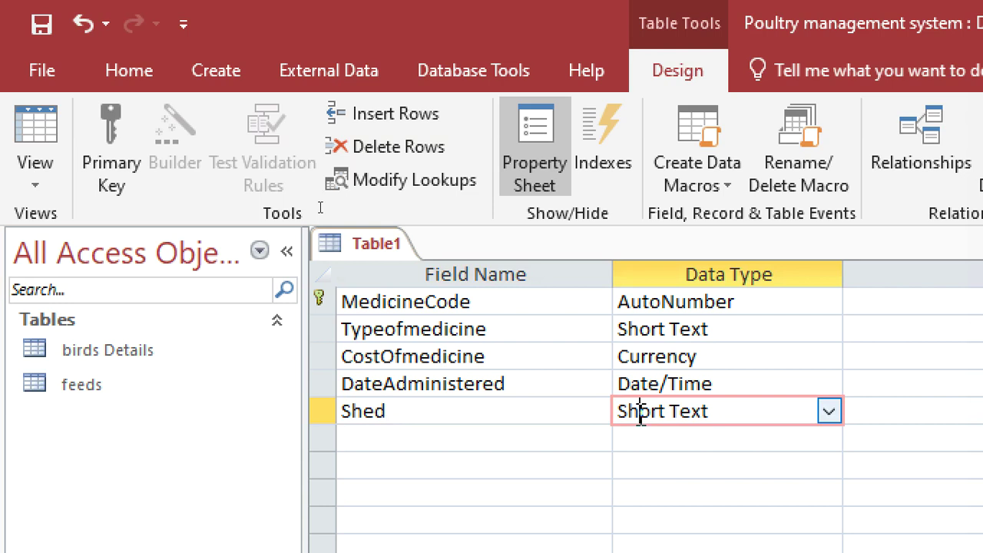
# Save the table under the name medicine and close it
pyautogui.click(41, 24)
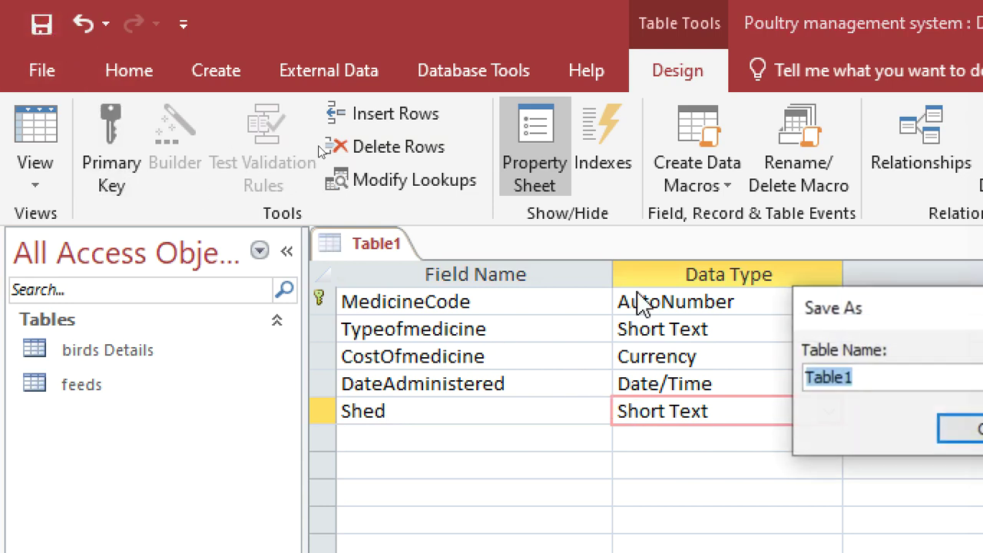
pyautogui.write('medicine')
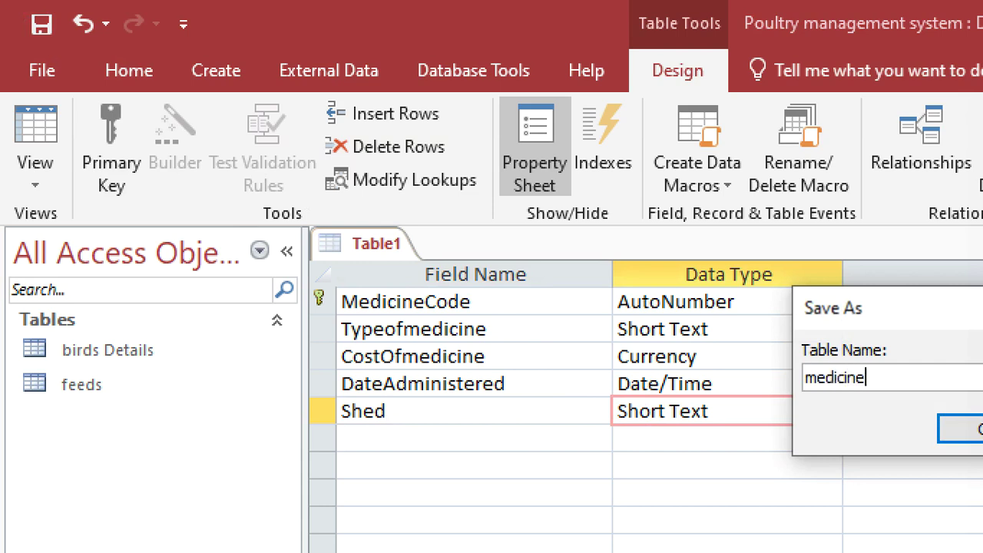
pyautogui.press('Return')
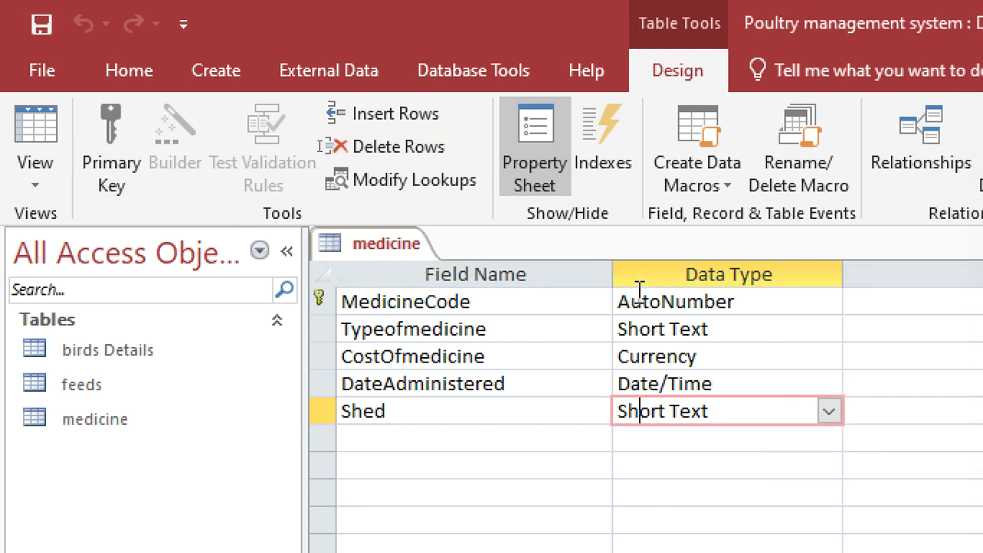
pyautogui.rightClick(374, 245)
pyautogui.click(446, 290)
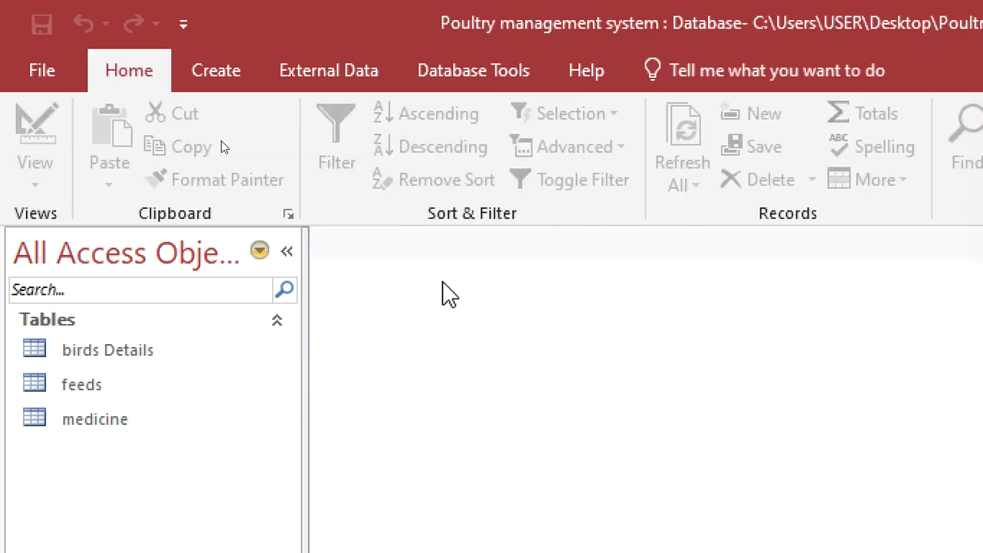
# Open the database relationships layout and remove the three MSysNavPane system tables from it
pyautogui.click(443, 73)
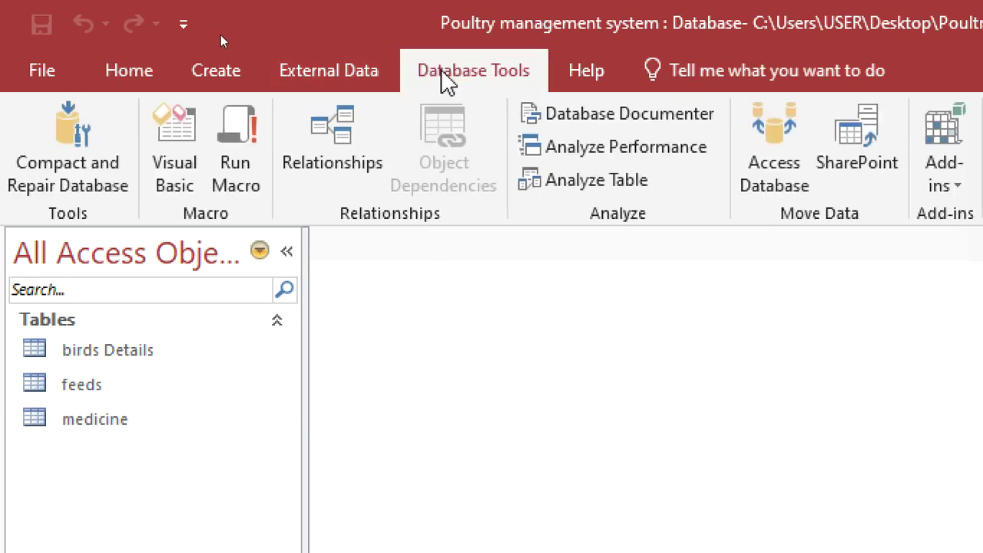
pyautogui.click(373, 127)
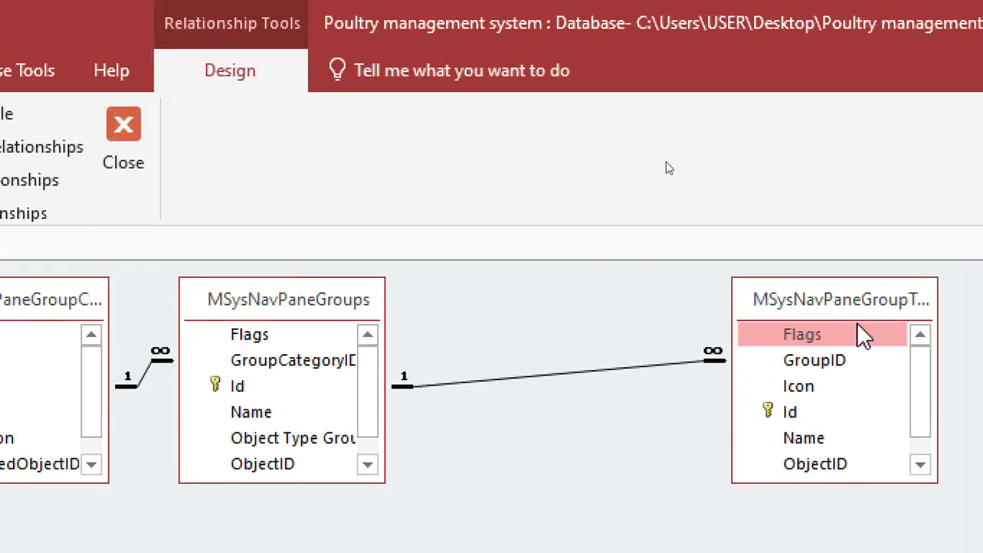
pyautogui.click(44, 307)
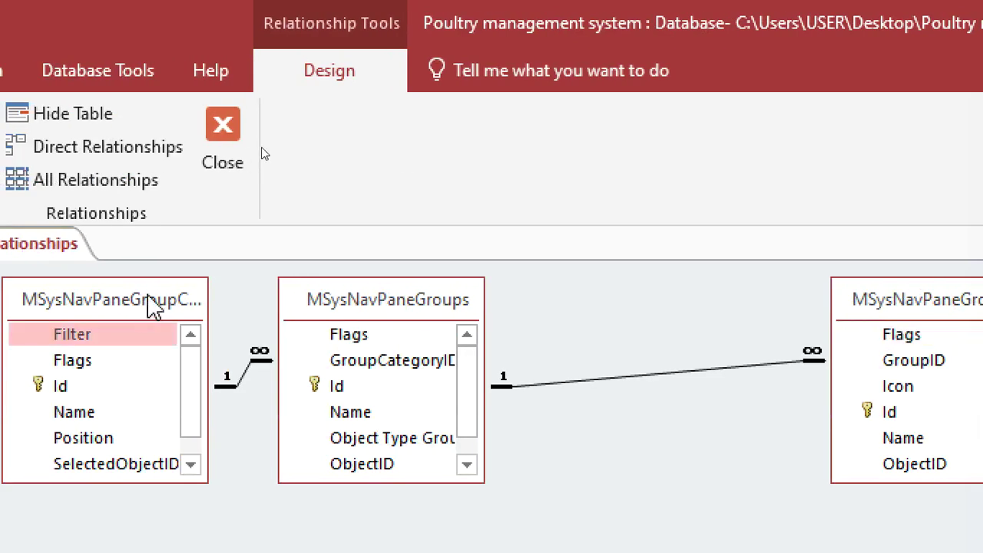
pyautogui.press('Delete')
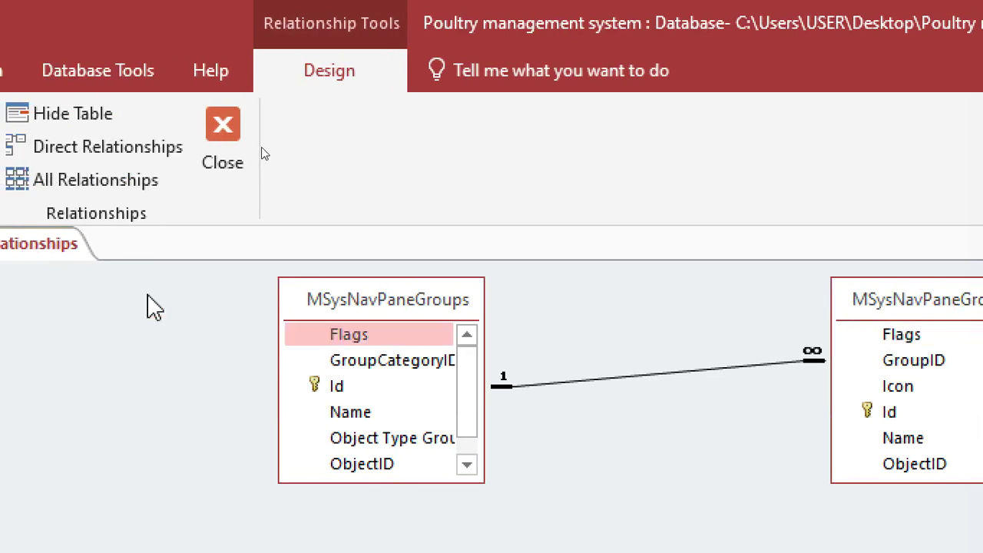
pyautogui.click(312, 299)
pyautogui.press('Delete')
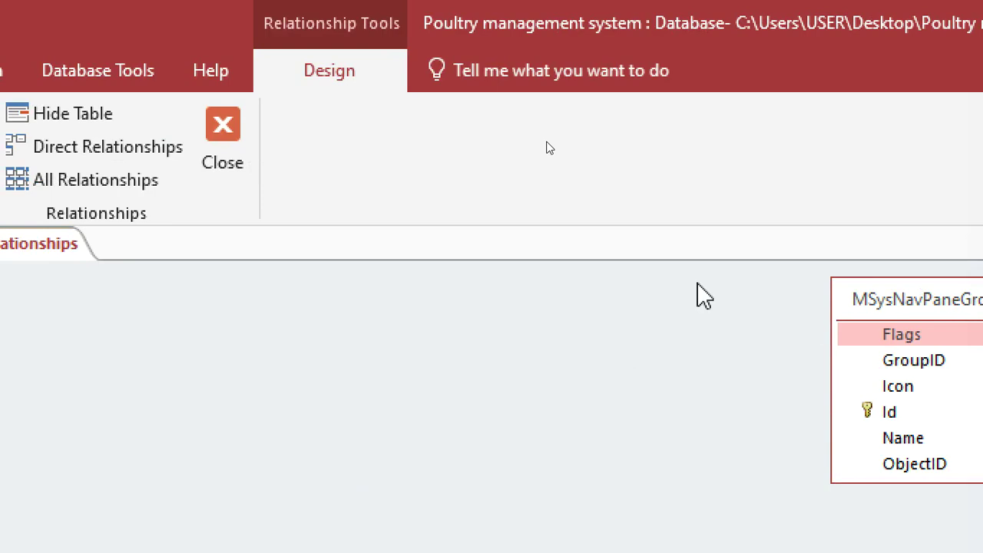
pyautogui.click(891, 303)
pyautogui.press('Delete')
# Add the birds Details, feeds and medicine tables to the relationships layout
pyautogui.rightClick(500, 340)
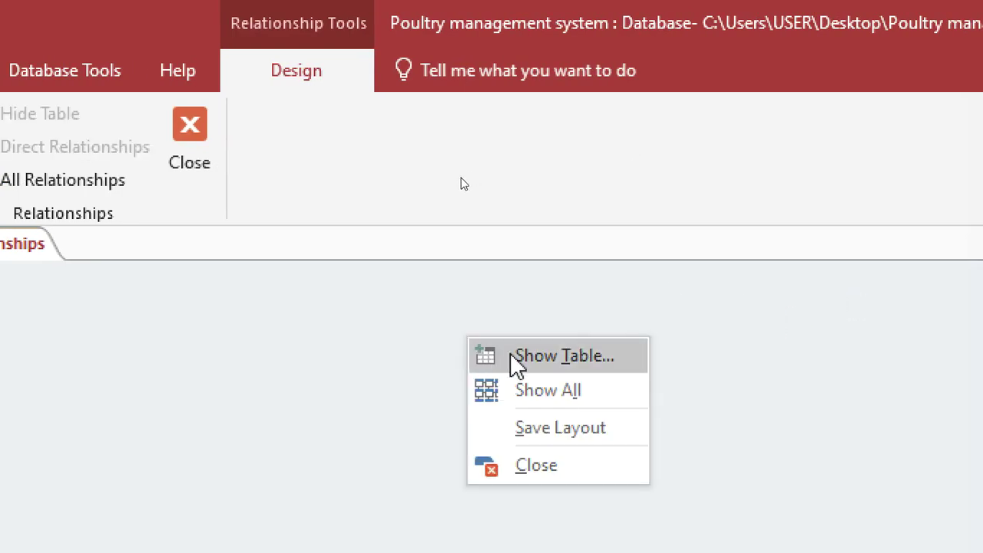
pyautogui.click(589, 356)
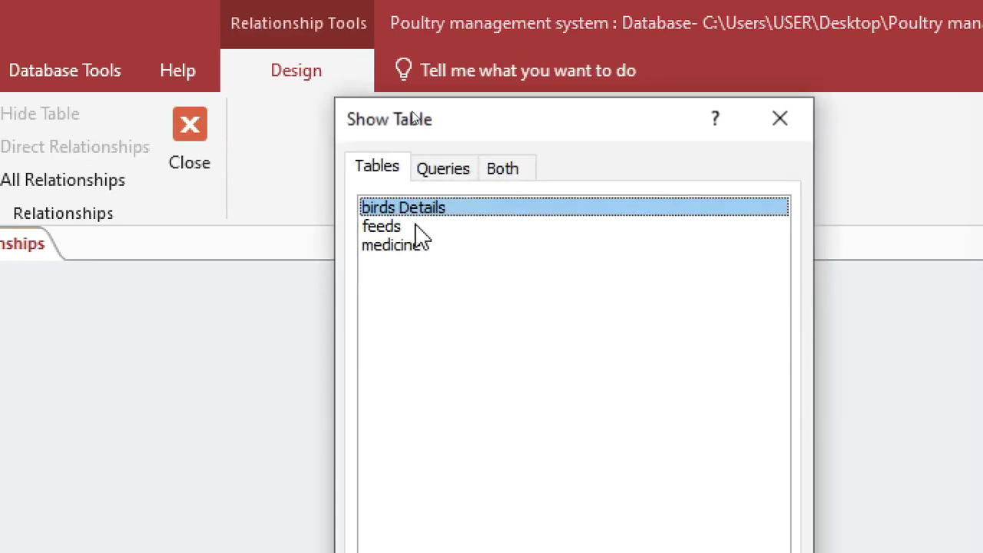
pyautogui.doubleClick(415, 209)
pyautogui.doubleClick(406, 227)
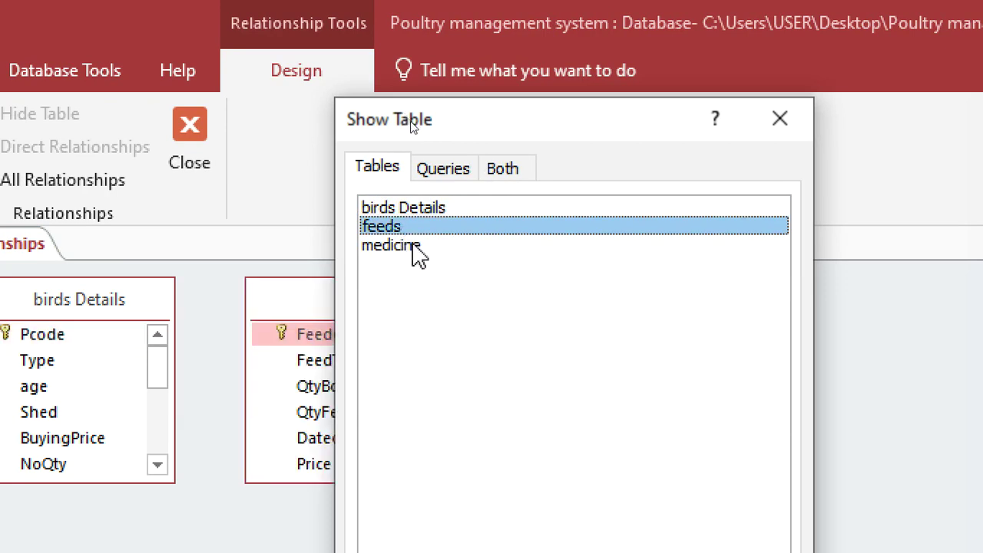
pyautogui.doubleClick(394, 246)
pyautogui.click(795, 127)
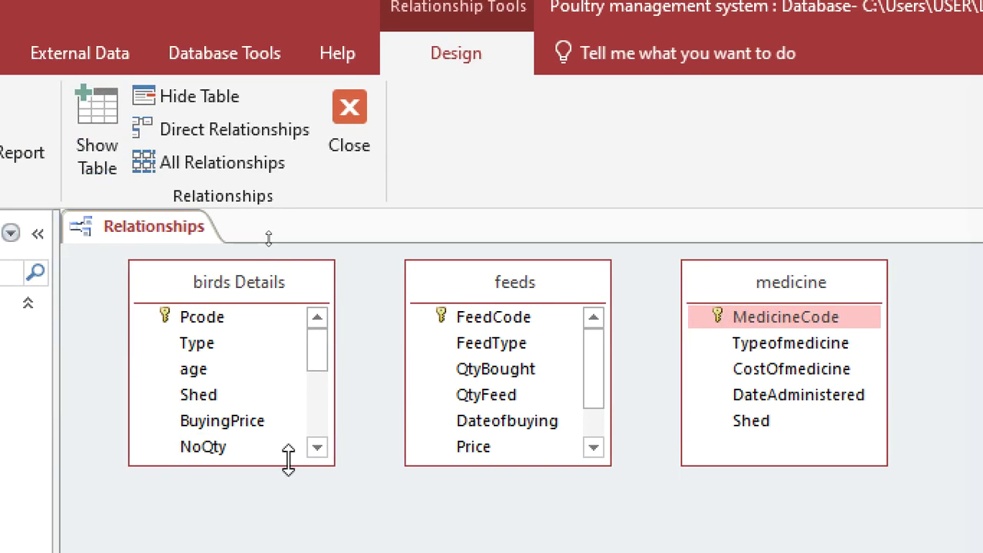
# Lengthen the birds Details and feeds table boxes in the relationships layout so more of their fields show
pyautogui.moveTo(288, 466); pyautogui.dragTo(292, 487)
pyautogui.click(465, 466)
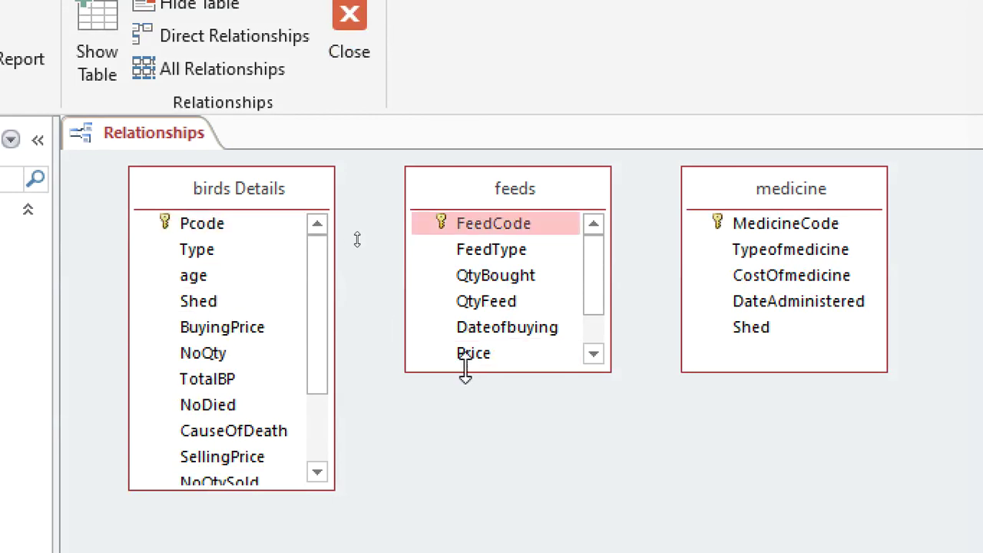
pyautogui.moveTo(466, 372); pyautogui.dragTo(487, 433)
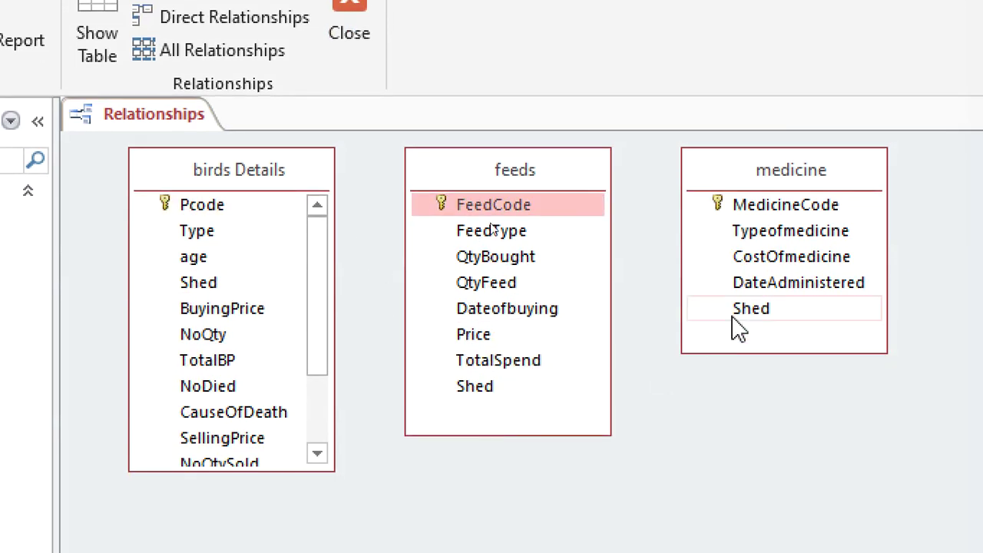
# Try to relate the Shed fields of birds Details and feeds, and close the relationships layout with its changes saved
pyautogui.moveTo(197, 286); pyautogui.dragTo(487, 389)
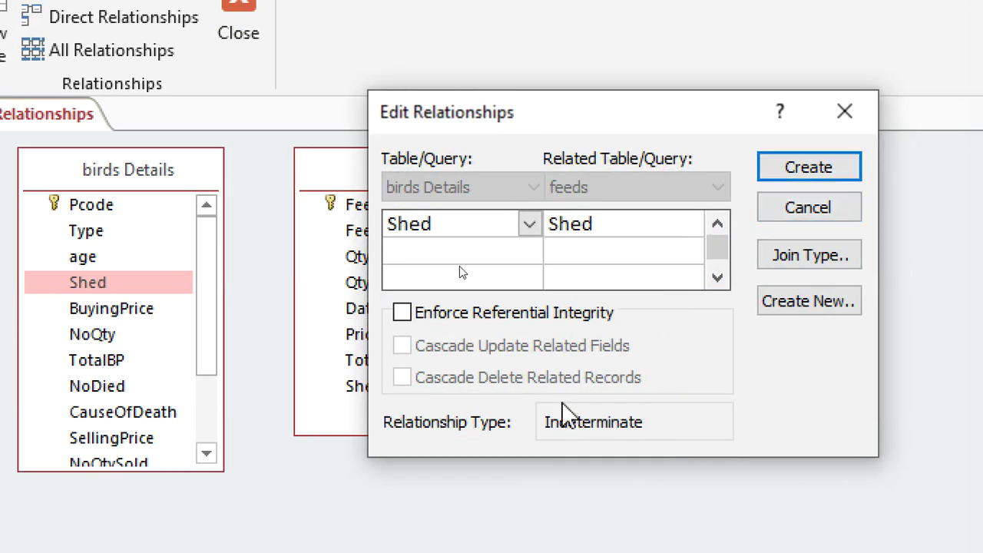
pyautogui.click(845, 111)
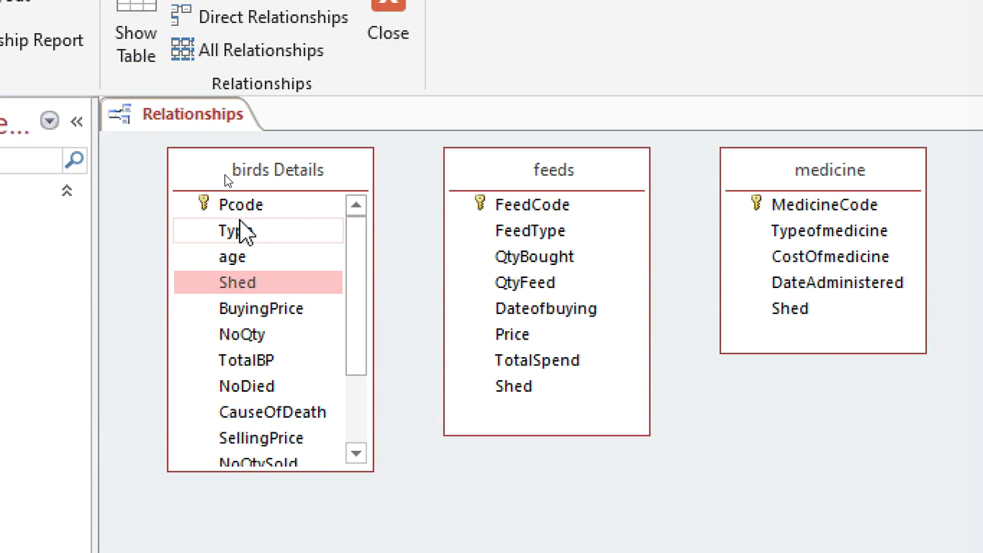
pyautogui.click(385, 8)
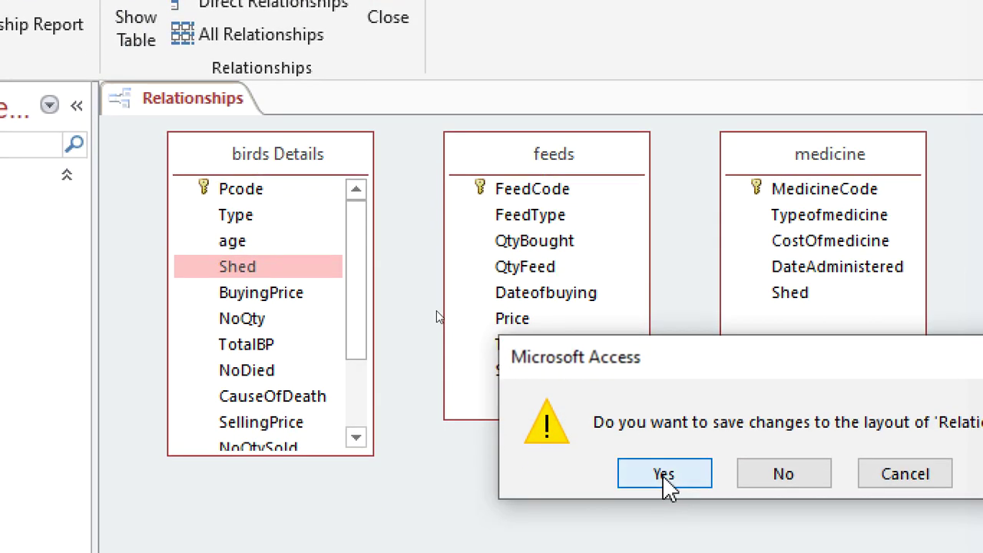
pyautogui.click(662, 527)
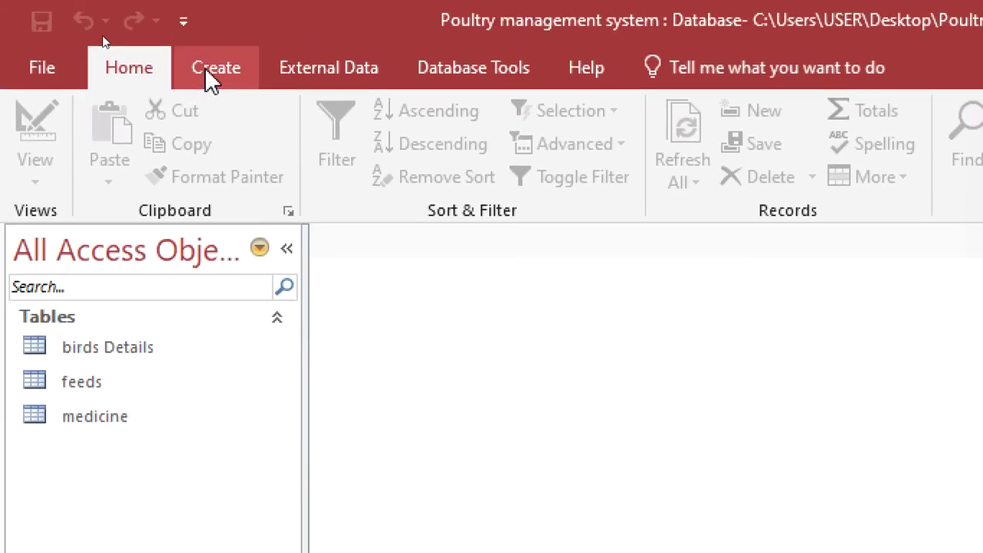
# Start a new table in design view and name its first field ShedID
pyautogui.click(209, 70)
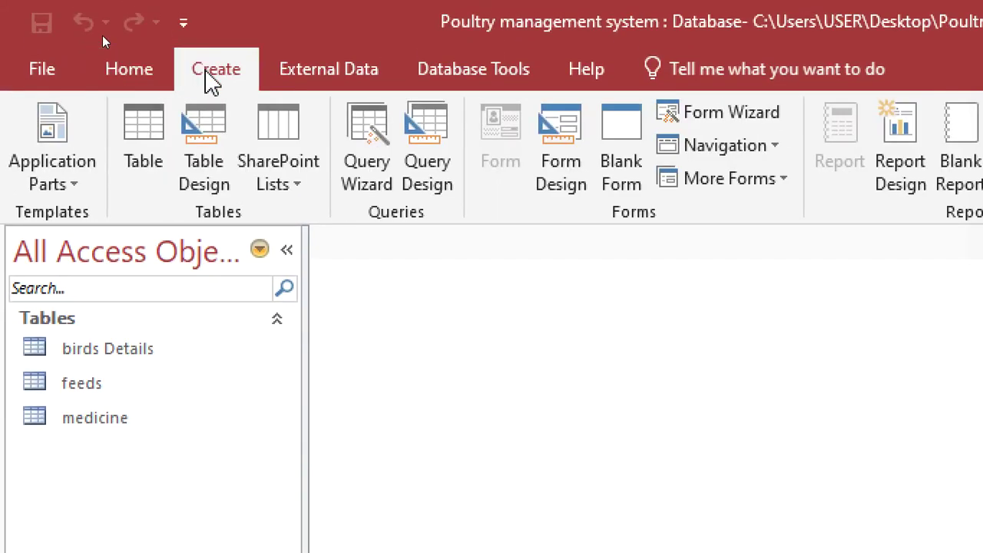
pyautogui.click(201, 163)
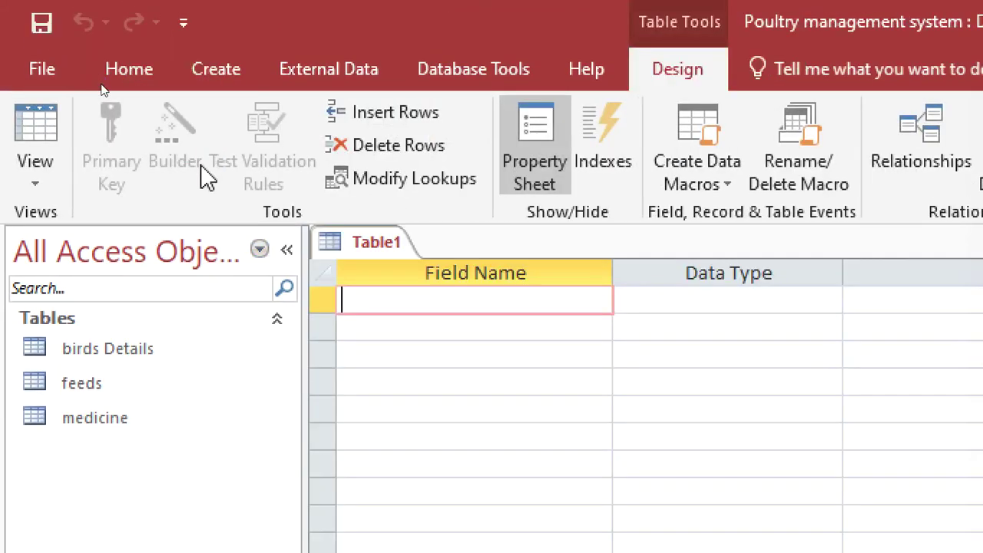
pyautogui.write('SHED')
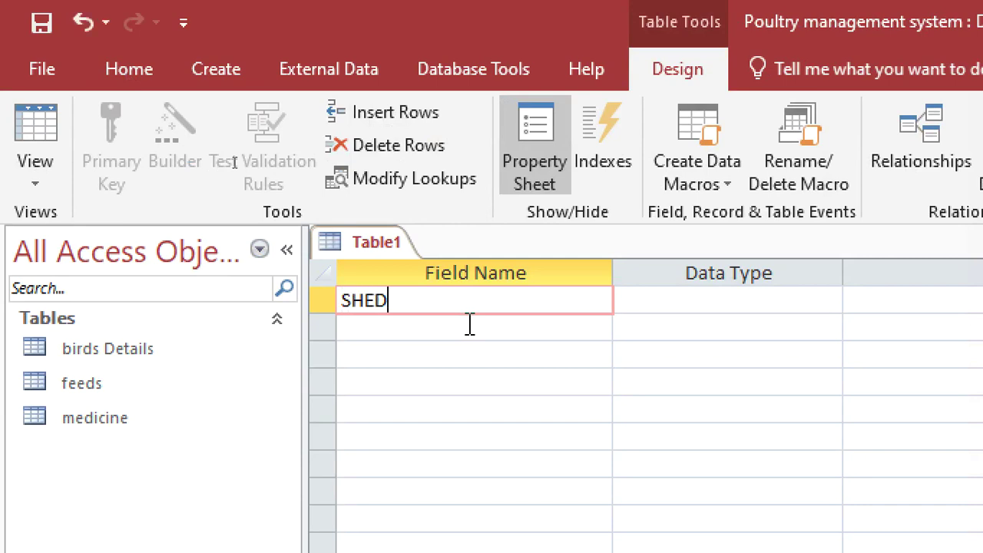
pyautogui.press('BackSpace')
pyautogui.press('BackSpace')
pyautogui.press('BackSpace')
pyautogui.write('HEDid')
pyautogui.press('BackSpace')
pyautogui.press('BackSpace')
pyautogui.press('BackSpace')
pyautogui.press('BackSpace')
pyautogui.press('BackSpace')
pyautogui.write('H')
pyautogui.press('BackSpace')
pyautogui.write('hedID')
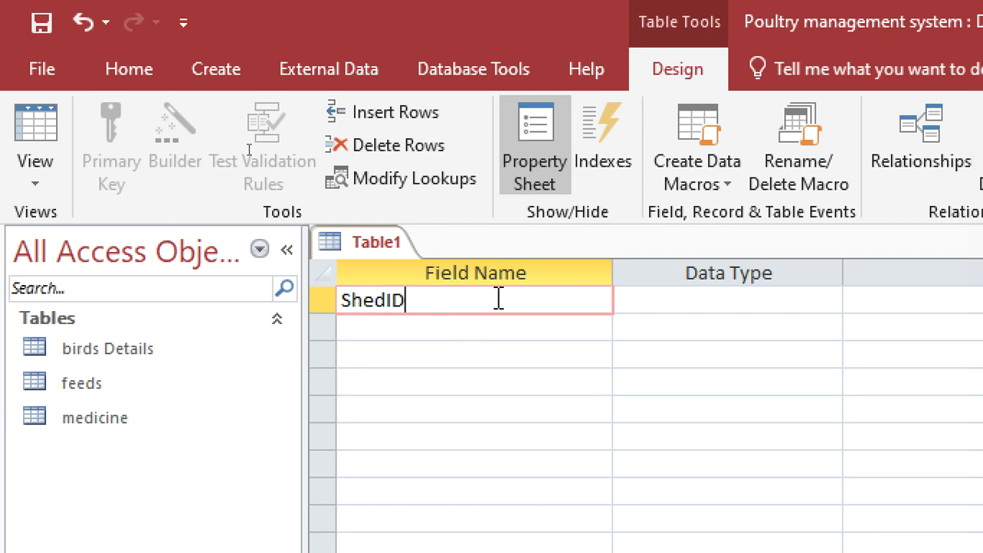
# Give the ShedID field the AutoNumber data type and make it the primary key
pyautogui.click(637, 299)
pyautogui.write('a')
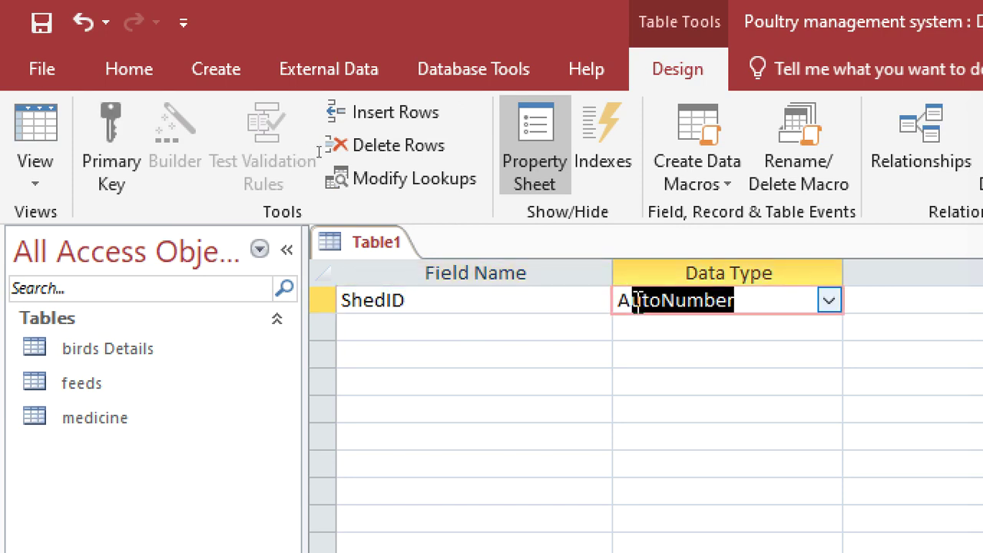
pyautogui.rightClick(642, 299)
pyautogui.click(650, 315)
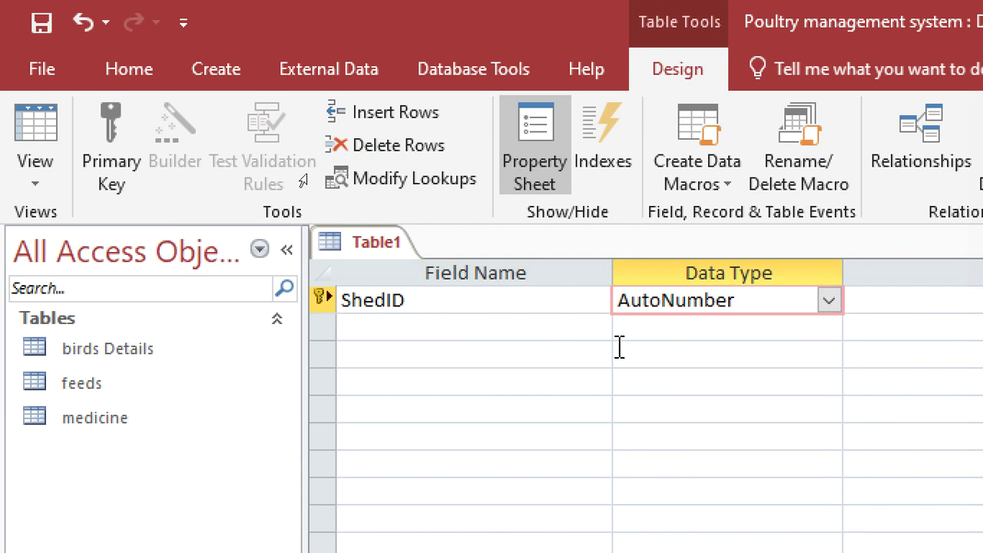
# Add a ShedName field below ShedID with the Short Text data type
pyautogui.click(564, 328)
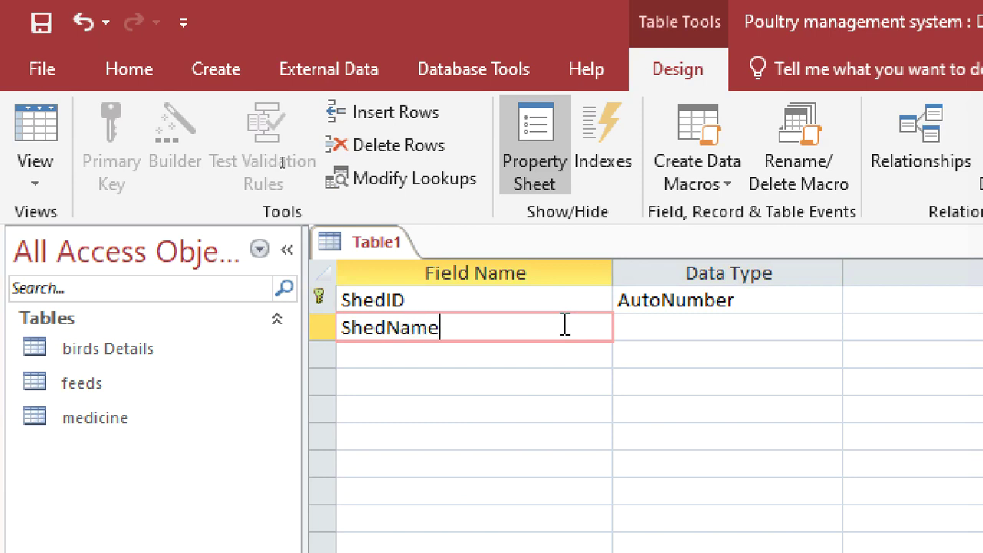
pyautogui.click(629, 329)
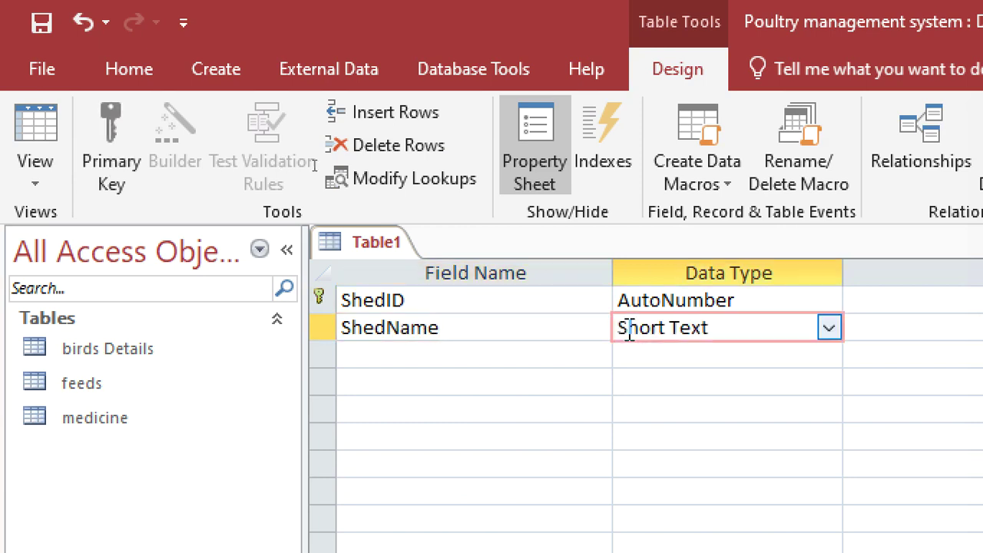
# Save the table under the name sheds and close it
pyautogui.hotkey('ctrl', 's')
pyautogui.write('sh')
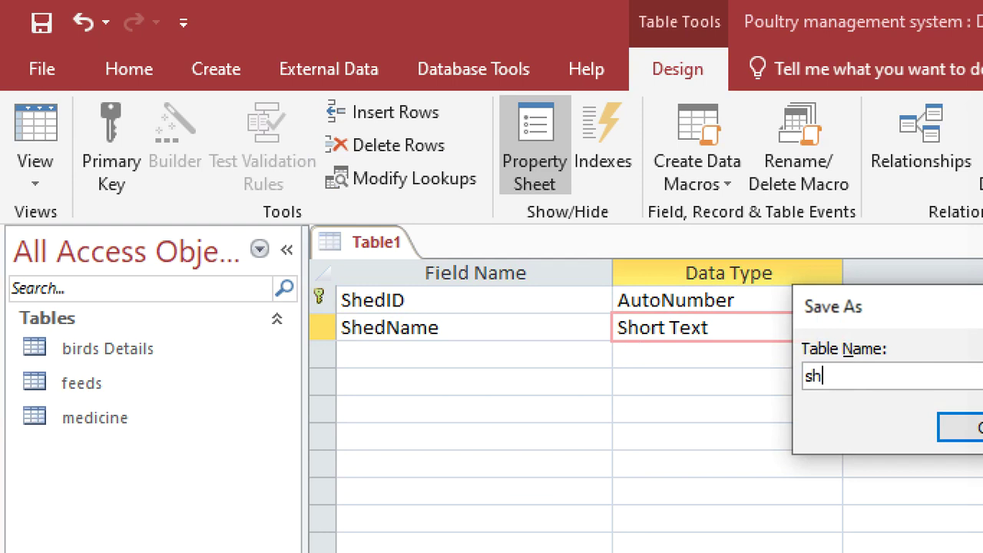
pyautogui.write('eds')
pyautogui.press('Return')
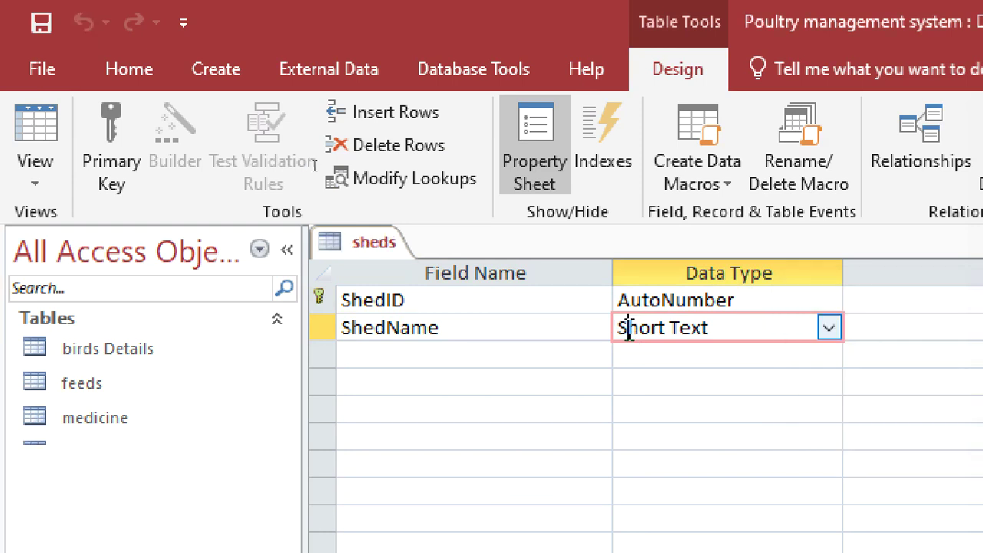
pyautogui.rightClick(389, 249)
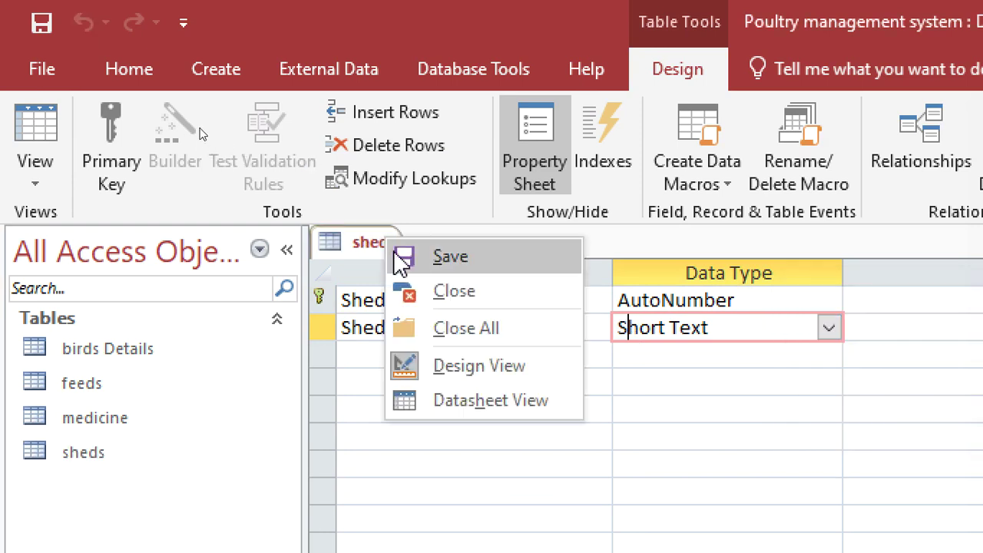
pyautogui.click(445, 291)
# Open the sheds table for data entry and add records with the shed names LONDON, NEW YORK and NAIROBI
pyautogui.doubleClick(123, 461)
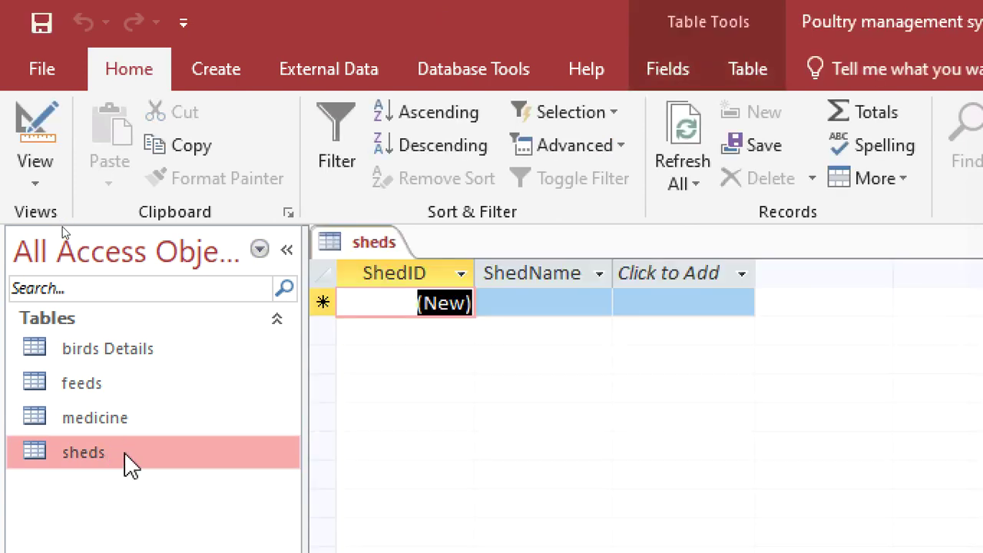
pyautogui.click(551, 308)
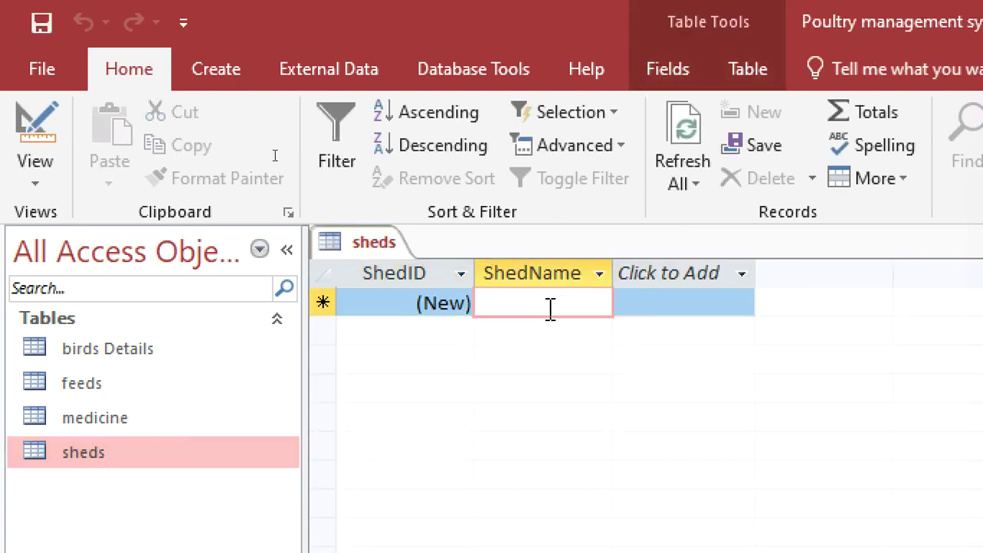
pyautogui.write('LODN')
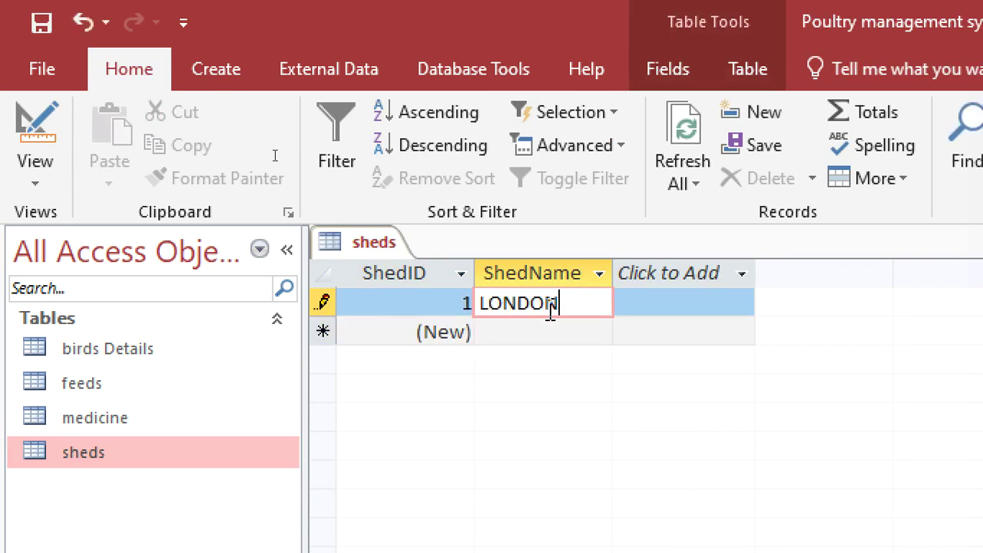
pyautogui.press('Down')
pyautogui.write('NE')
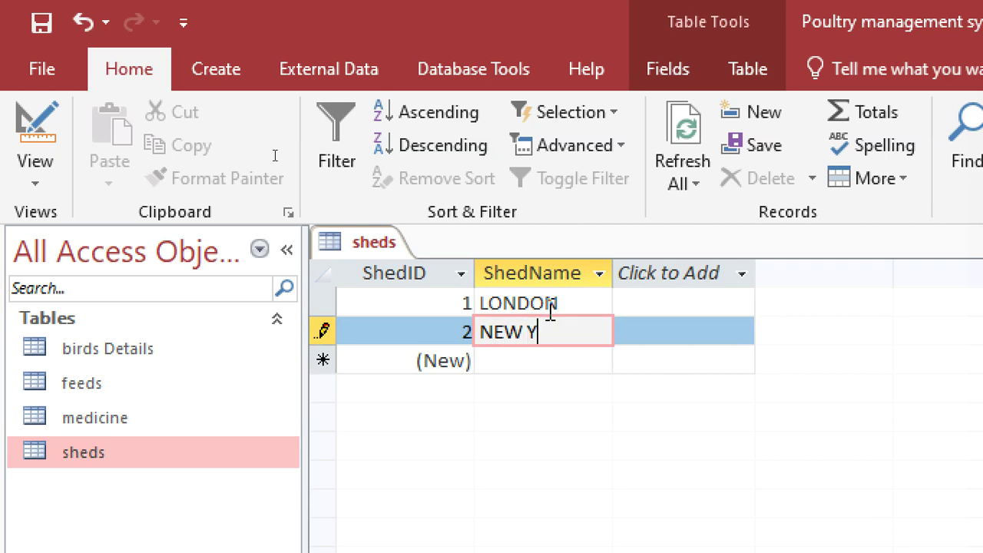
pyautogui.press('Down')
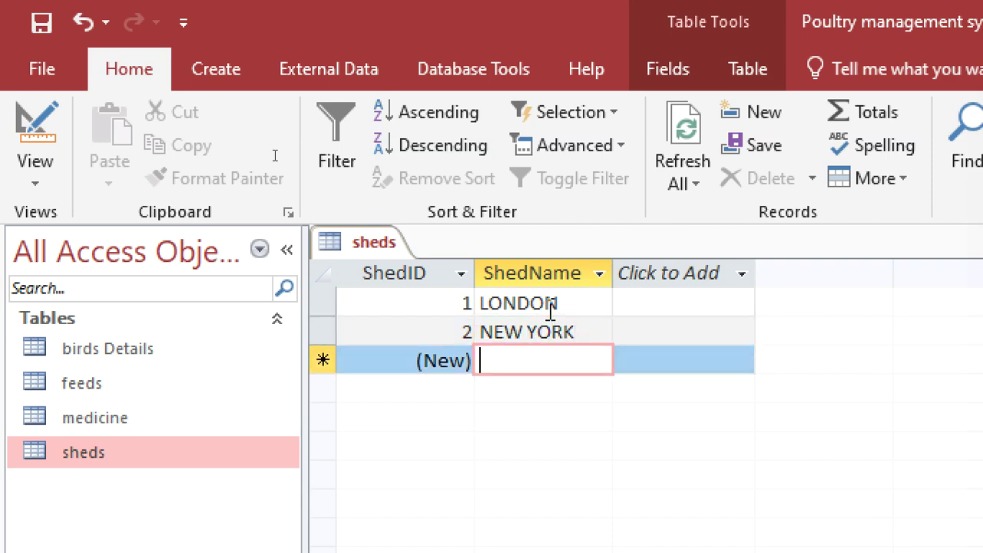
pyautogui.write('NAIROBI')
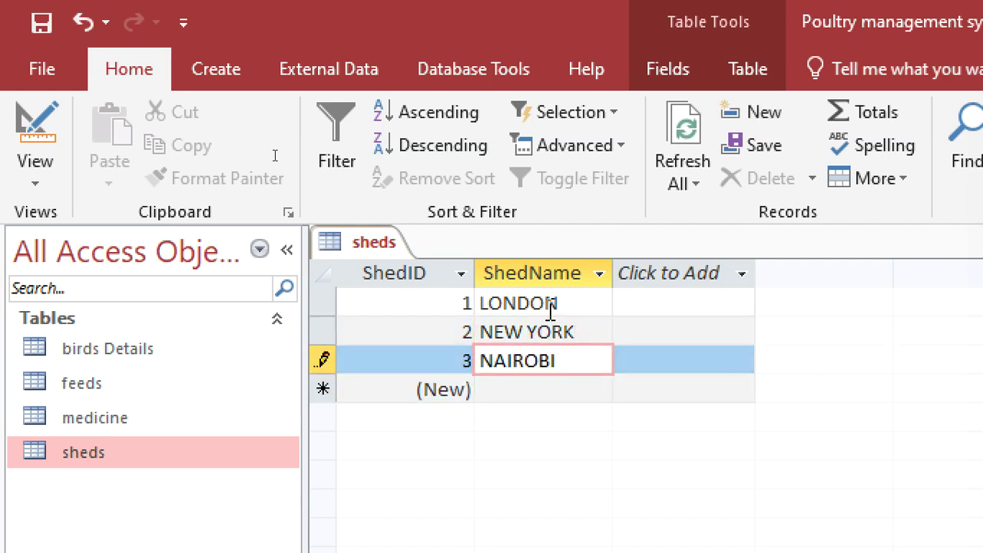
pyautogui.press('Down')
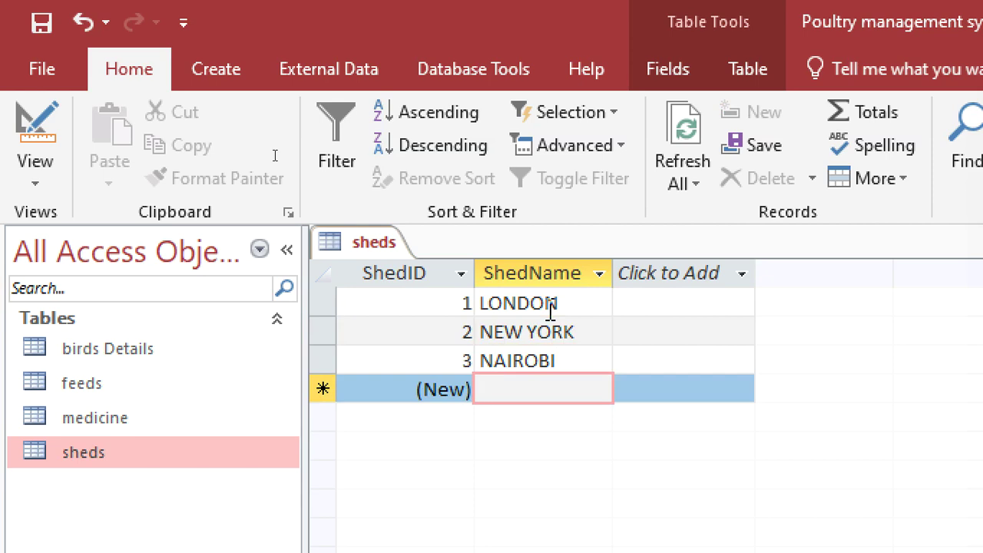
# Add records with the shed names LAGOS, TRI POLI and DUBAI below NAIROBI, and close the sheds table
pyautogui.write('LAGOS')
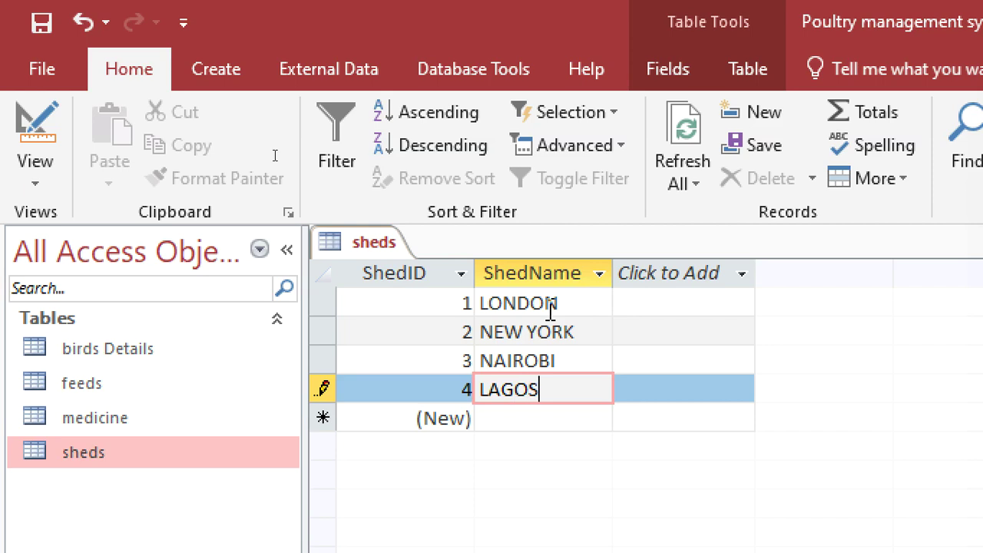
pyautogui.press('Down')
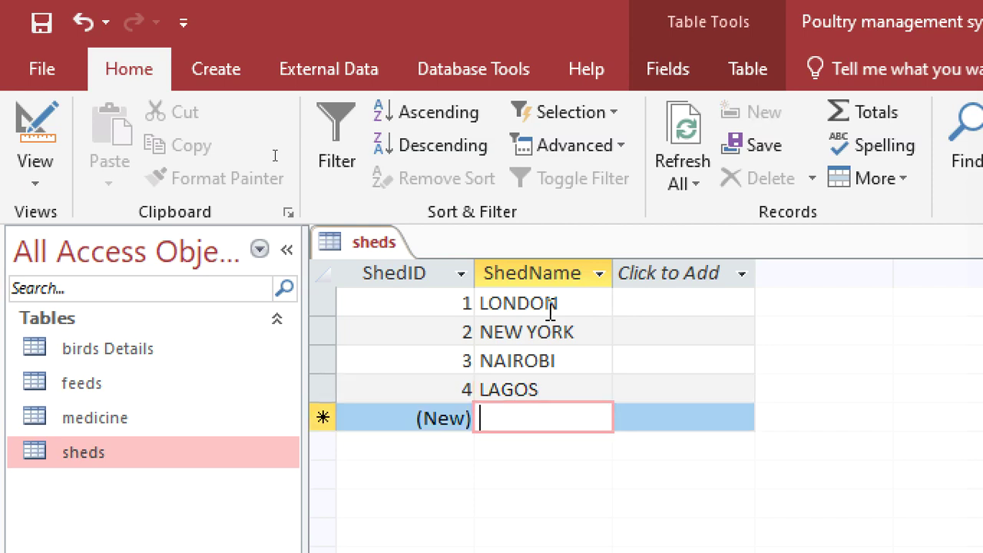
pyautogui.write('TRI POLI')
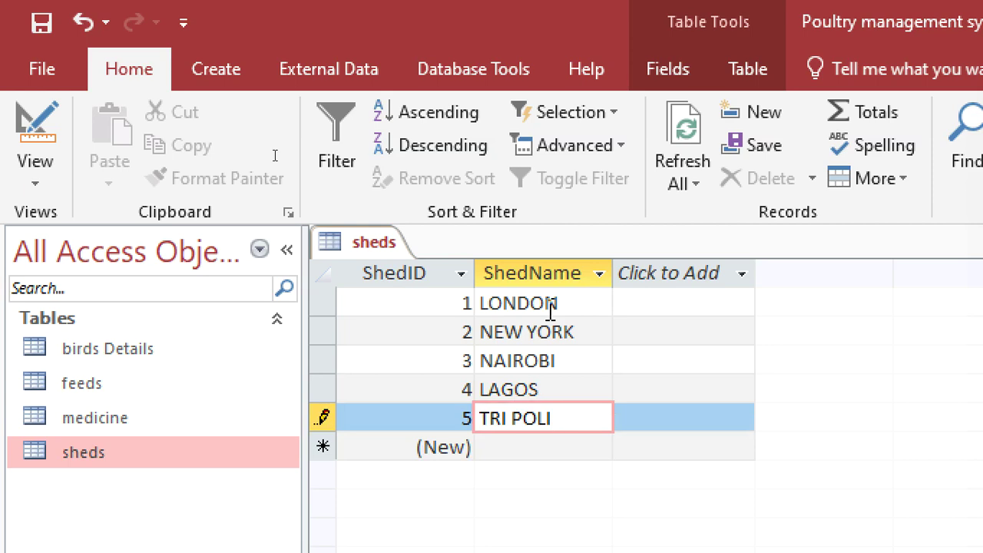
pyautogui.press('Down')
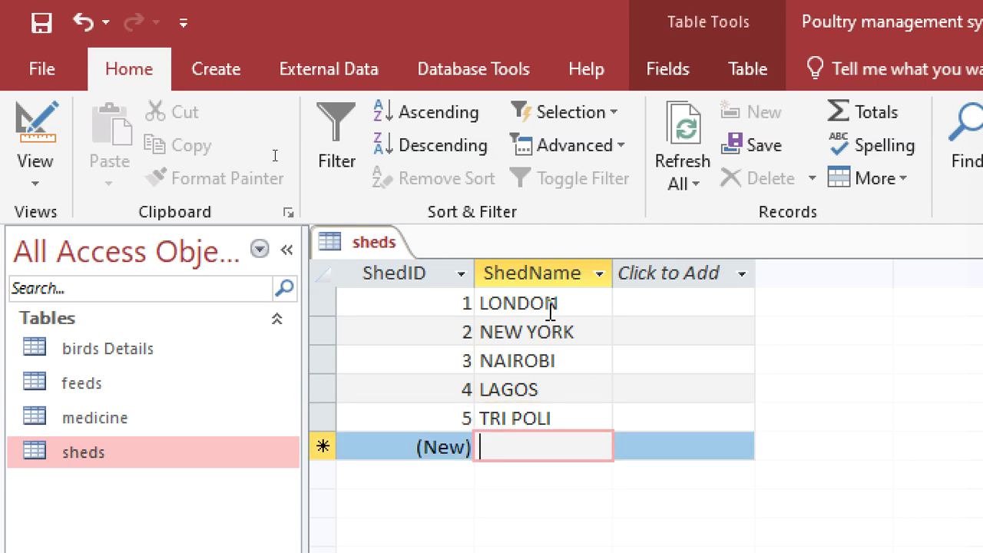
pyautogui.write('DUBAI')
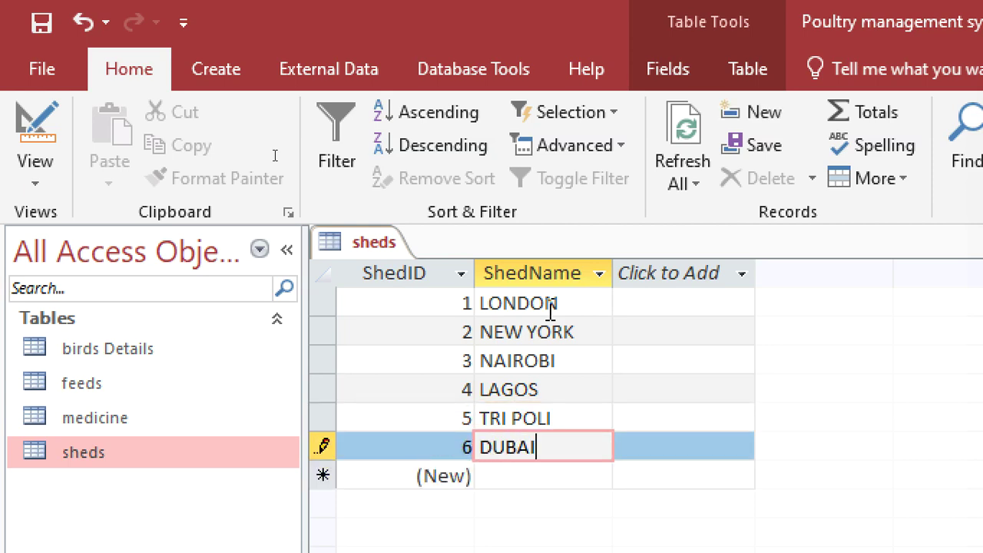
pyautogui.rightClick(384, 244)
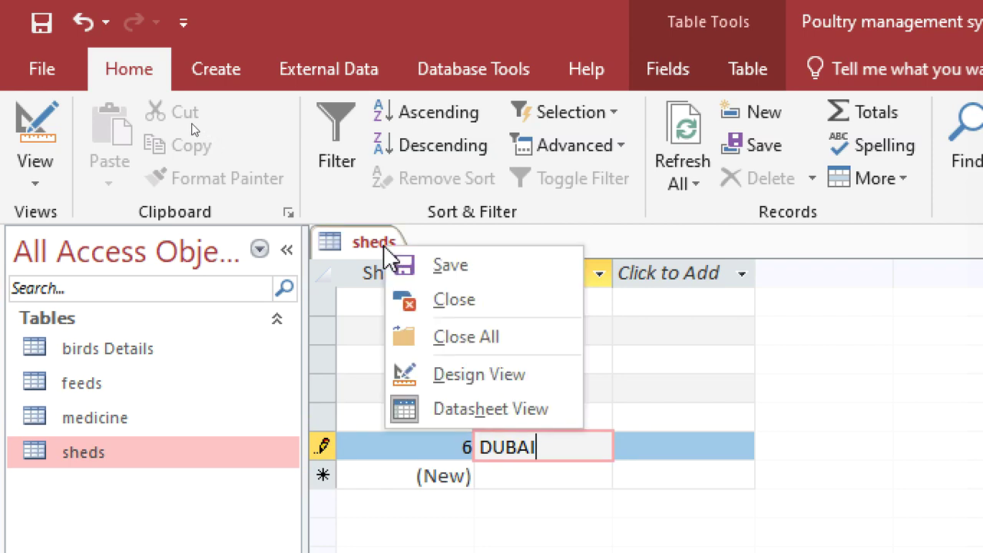
pyautogui.click(435, 299)
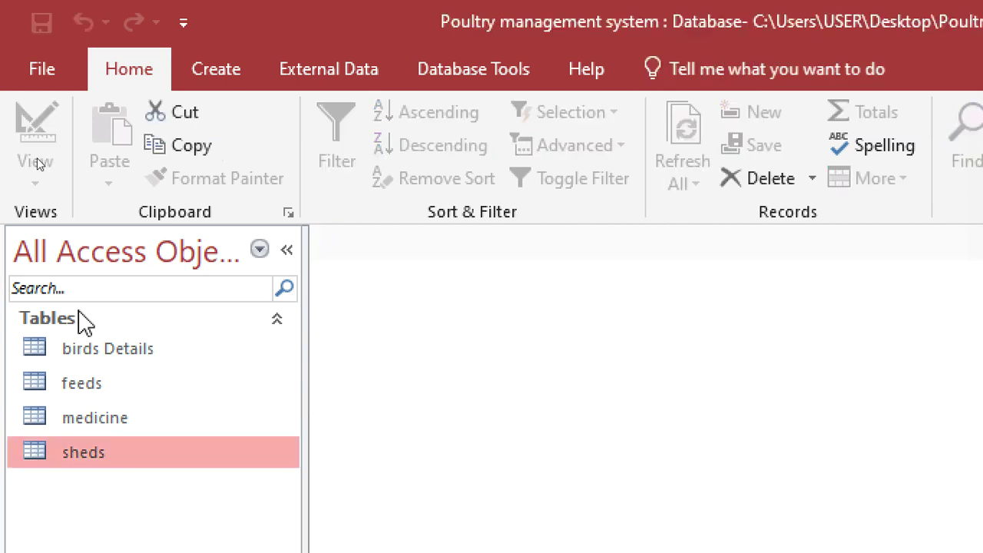
# Open the birds Details table in Design View and start the Lookup Wizard as the data type of the Shed field
pyautogui.click(77, 355)
pyautogui.rightClick(78, 356)
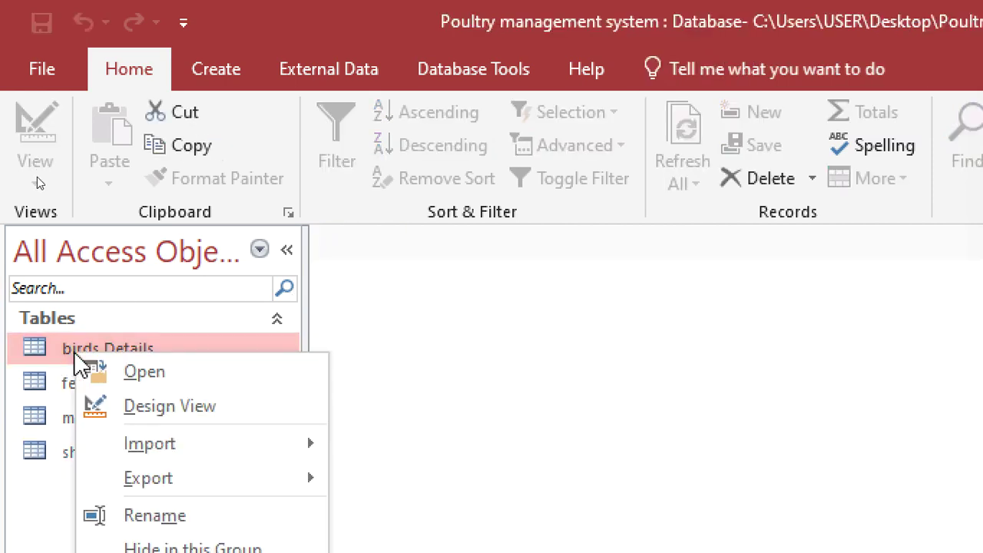
pyautogui.click(190, 415)
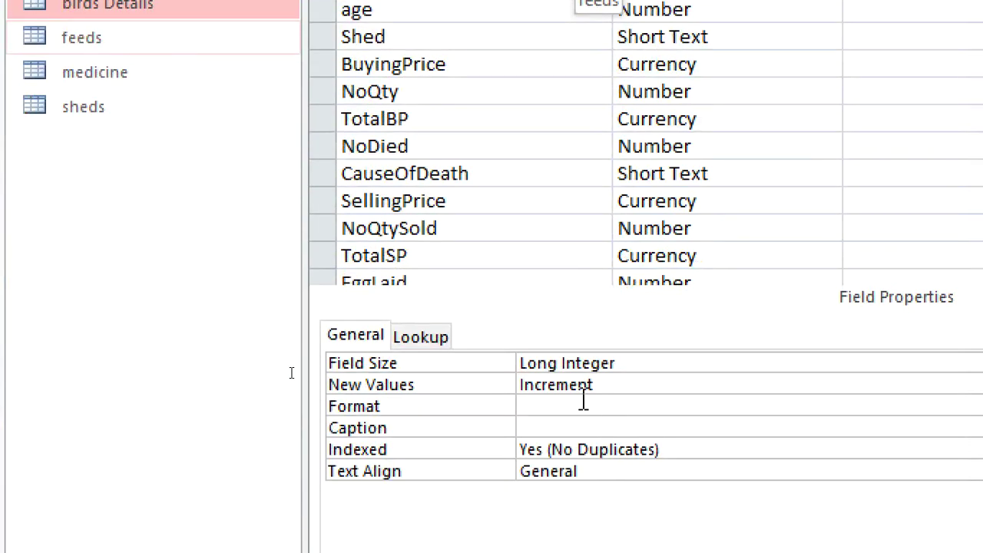
pyautogui.scroll(-2, 417, 169)
pyautogui.scroll(2, 420, 165)
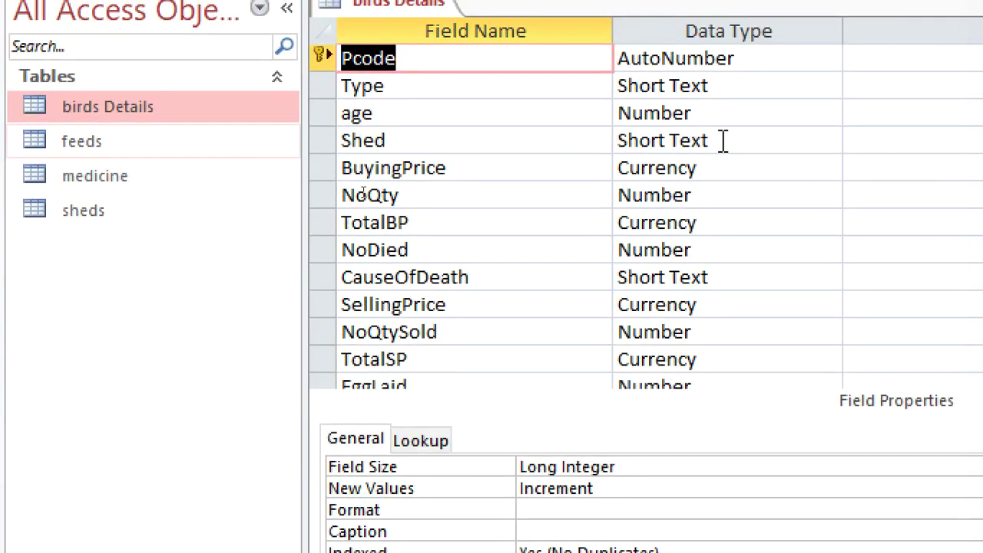
pyautogui.click(726, 141)
pyautogui.click(829, 141)
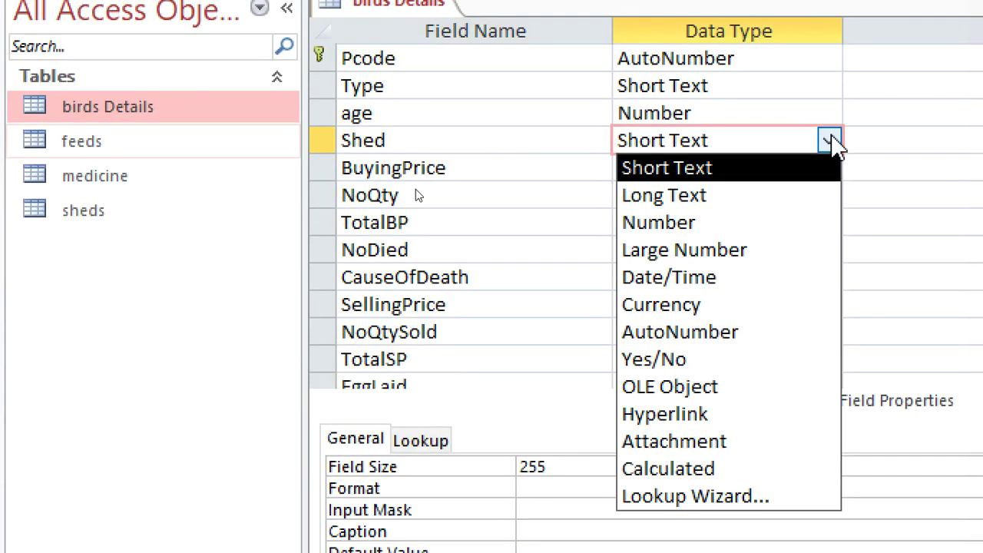
pyautogui.click(760, 496)
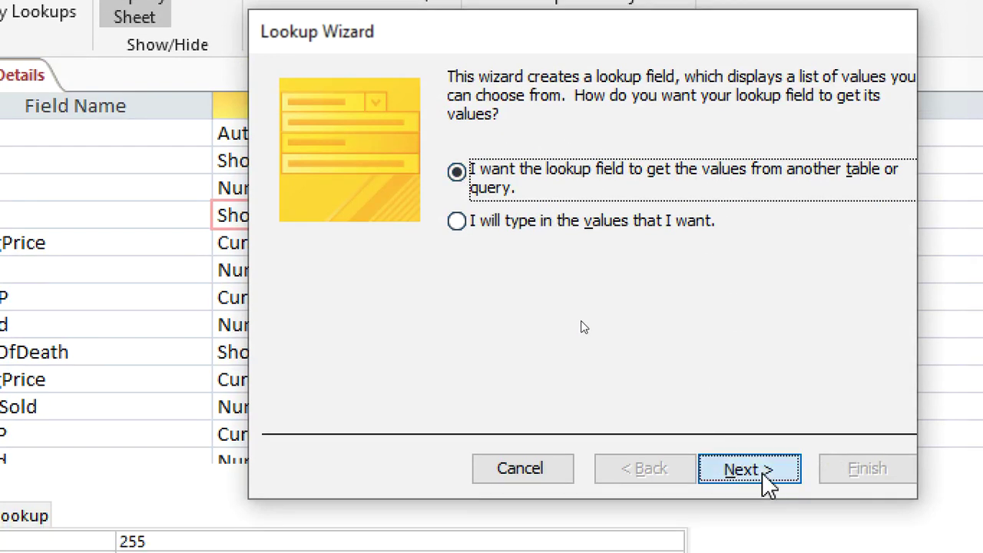
# Have the birds Details Shed lookup get its values from the sheds table, with ShedName as the selected field
pyautogui.click(760, 503)
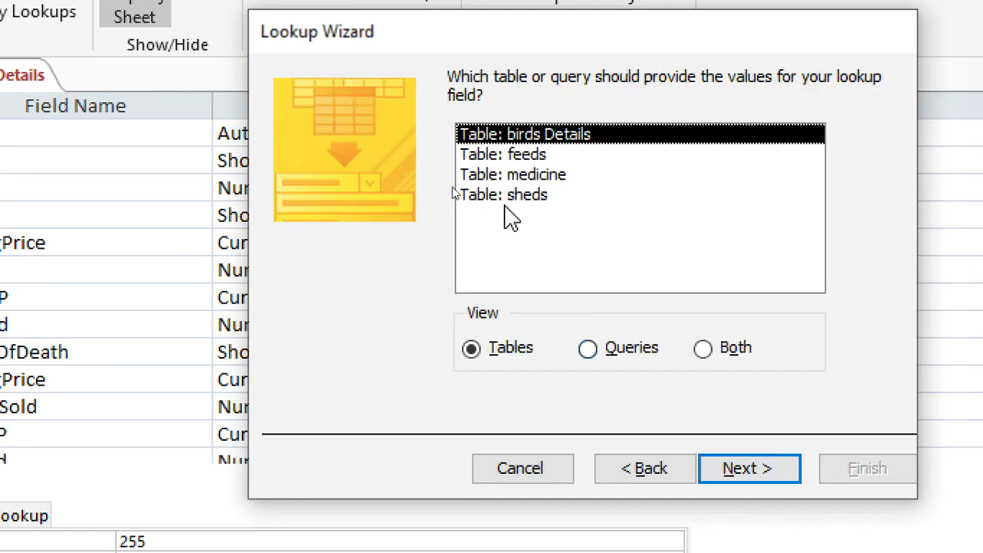
pyautogui.click(510, 197)
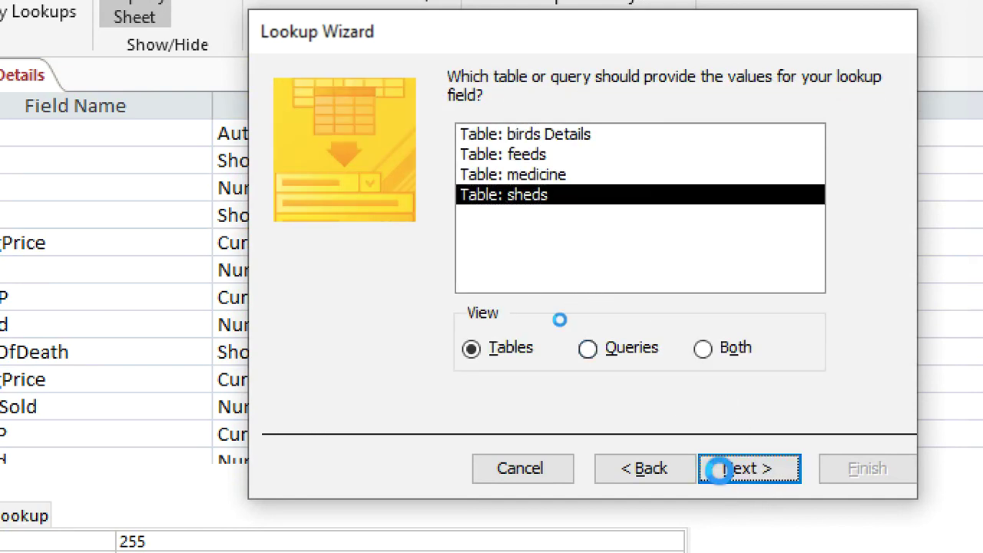
pyautogui.click(722, 470)
pyautogui.click(316, 298)
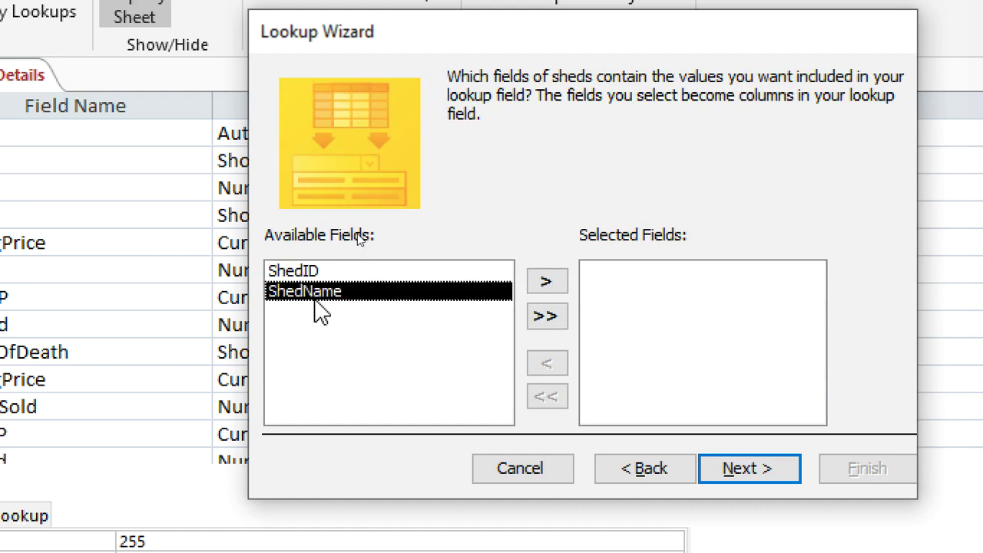
pyautogui.click(549, 282)
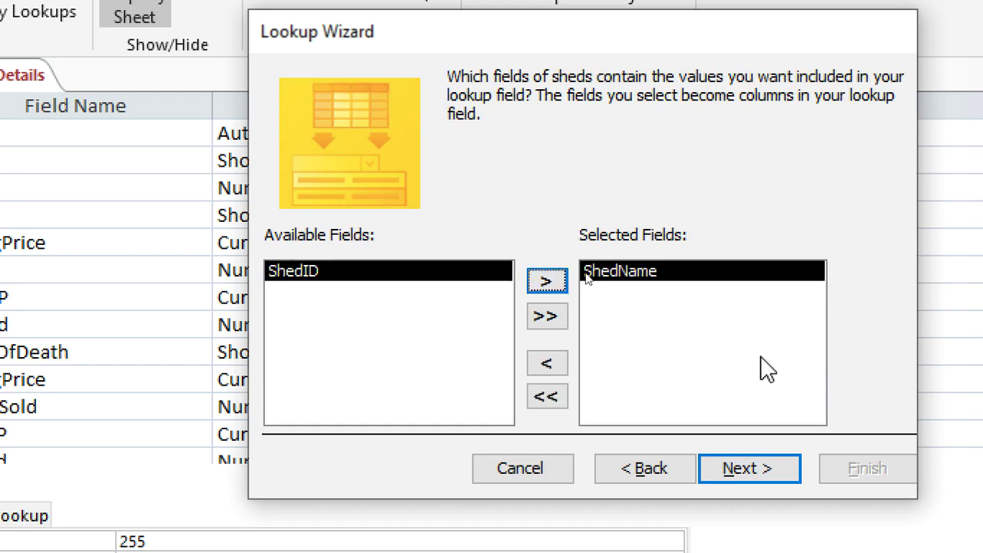
# Finish the lookup labelled Shed with no sort order and the key column hidden, saving and closing the birds Details table
pyautogui.click(763, 472)
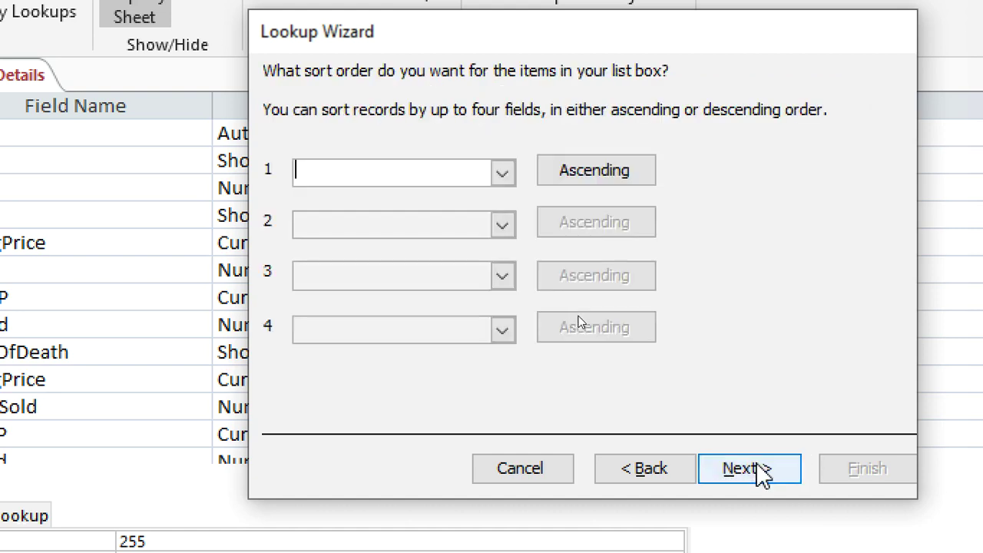
pyautogui.click(760, 468)
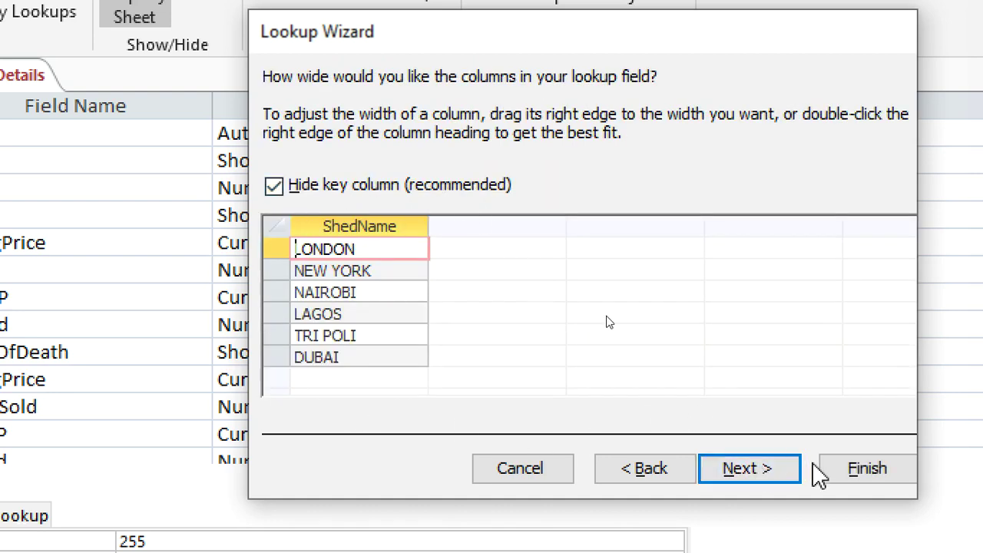
pyautogui.click(780, 468)
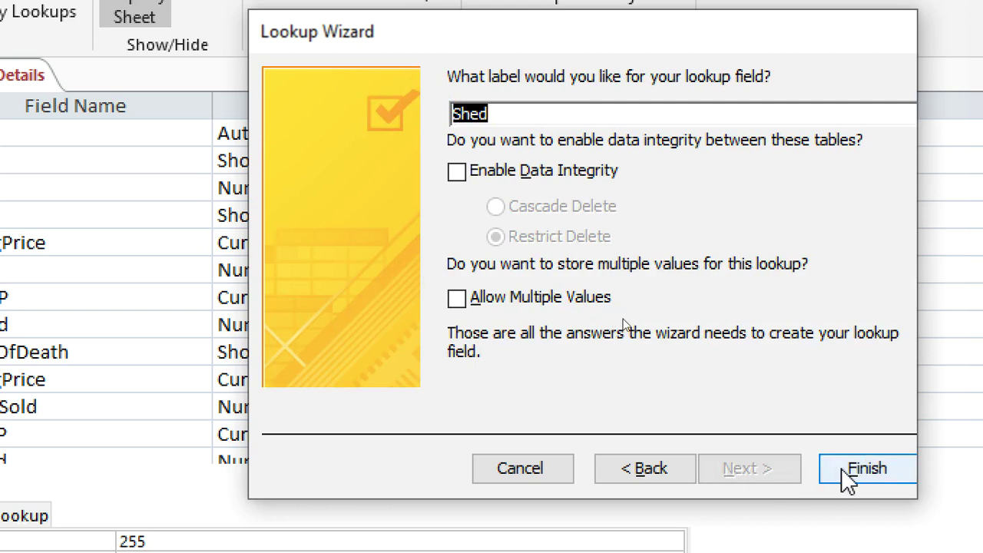
pyautogui.click(861, 472)
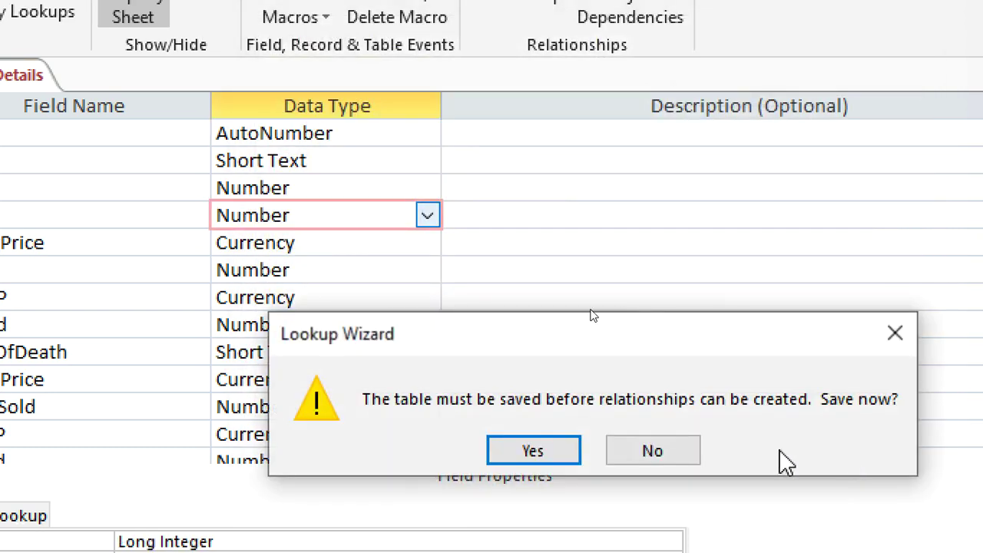
pyautogui.click(533, 451)
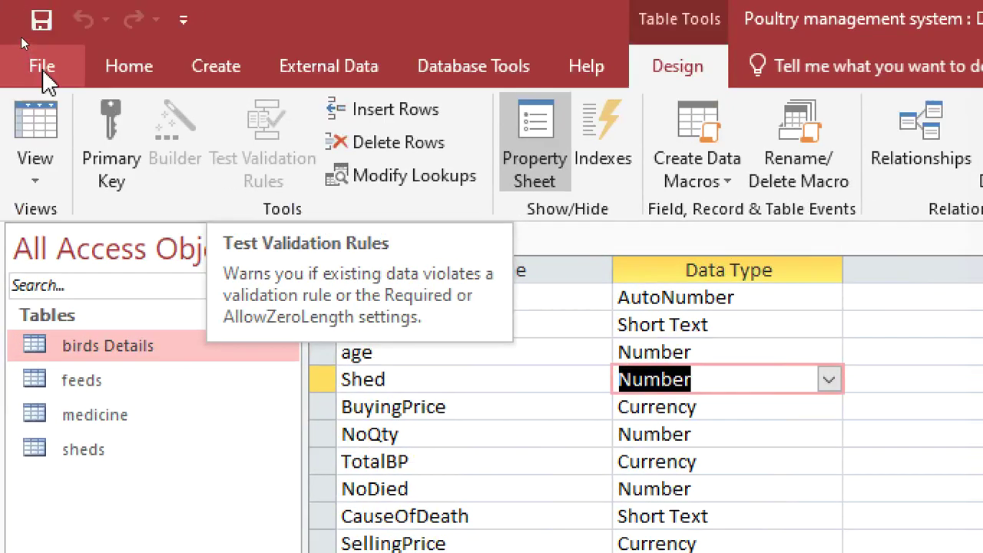
pyautogui.press('Delete')
pyautogui.rightClick(393, 244)
pyautogui.click(445, 285)
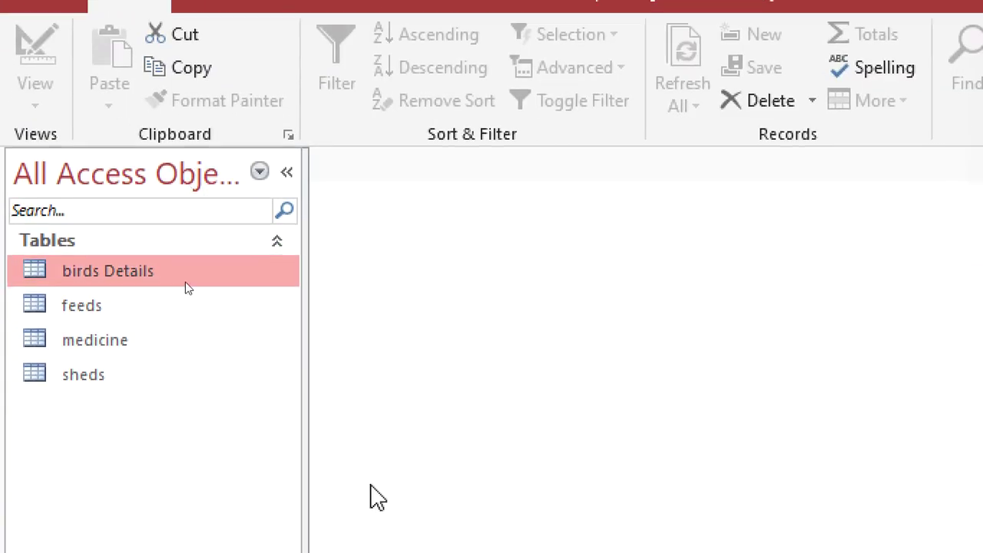
# Open the feeds table in Design View and start the Lookup Wizard as the data type of the Shed field
pyautogui.doubleClick(120, 251)
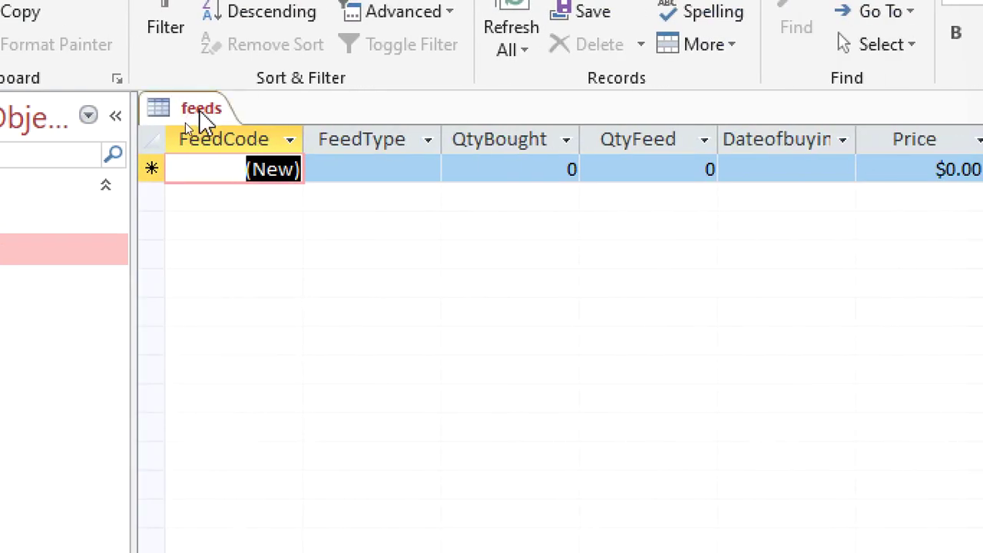
pyautogui.rightClick(200, 112)
pyautogui.click(275, 236)
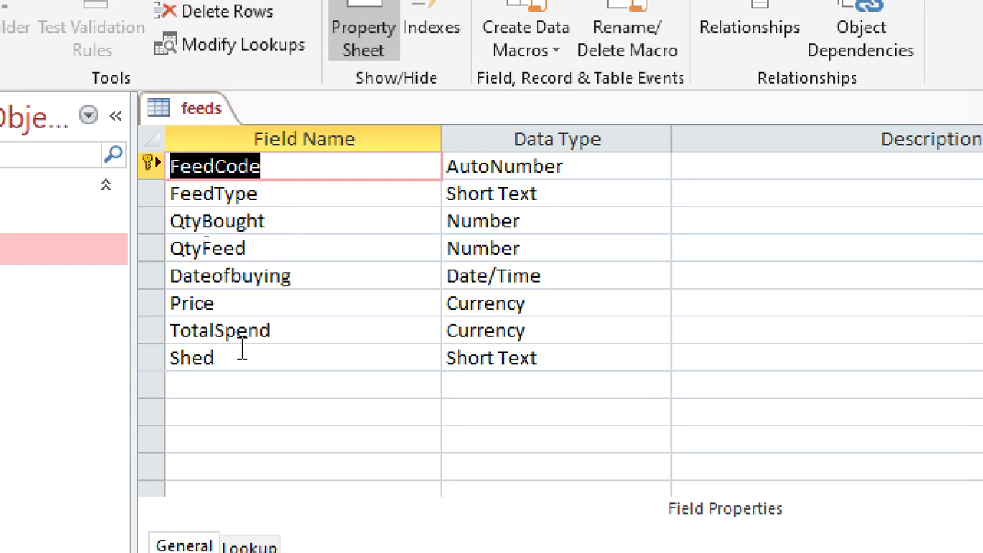
pyautogui.click(261, 357)
pyautogui.click(542, 358)
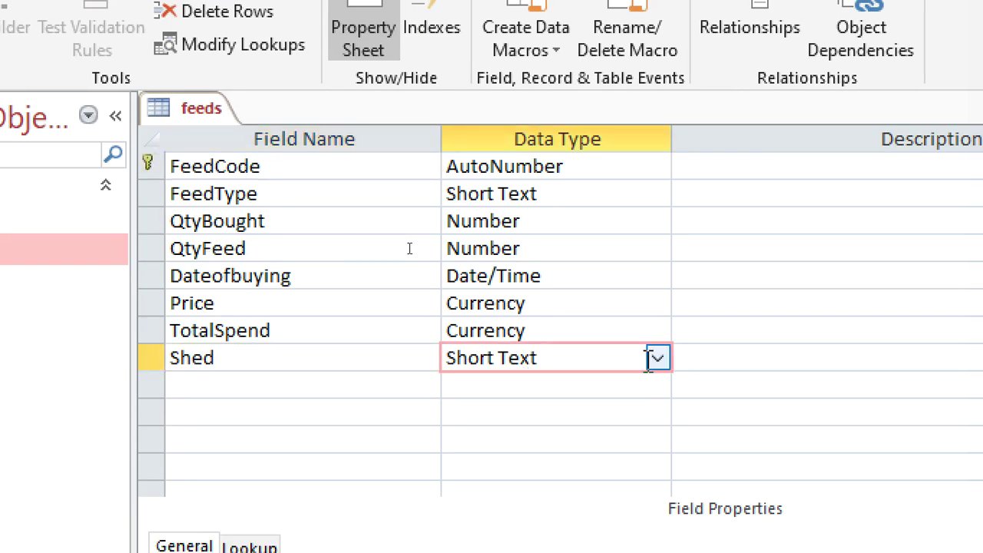
pyautogui.click(657, 360)
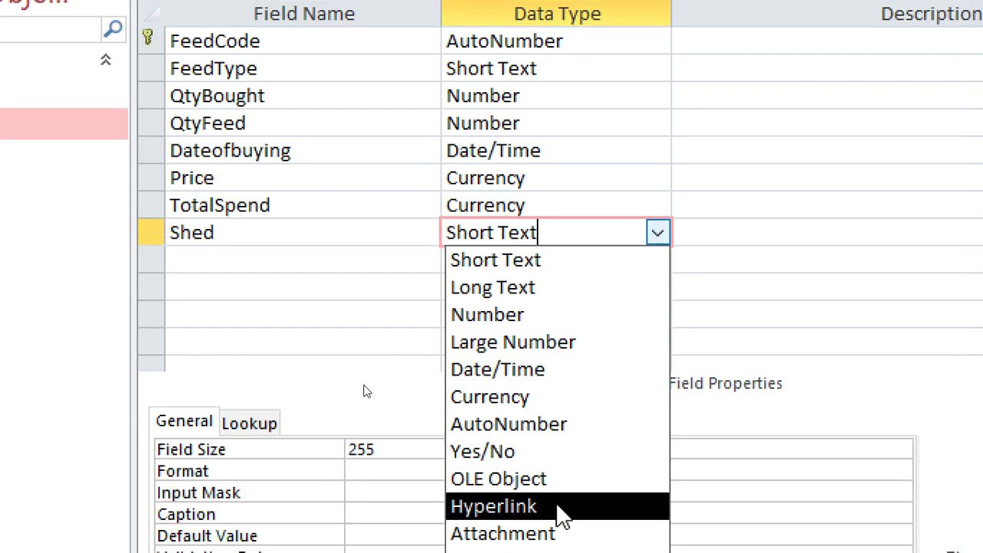
pyautogui.click(581, 537)
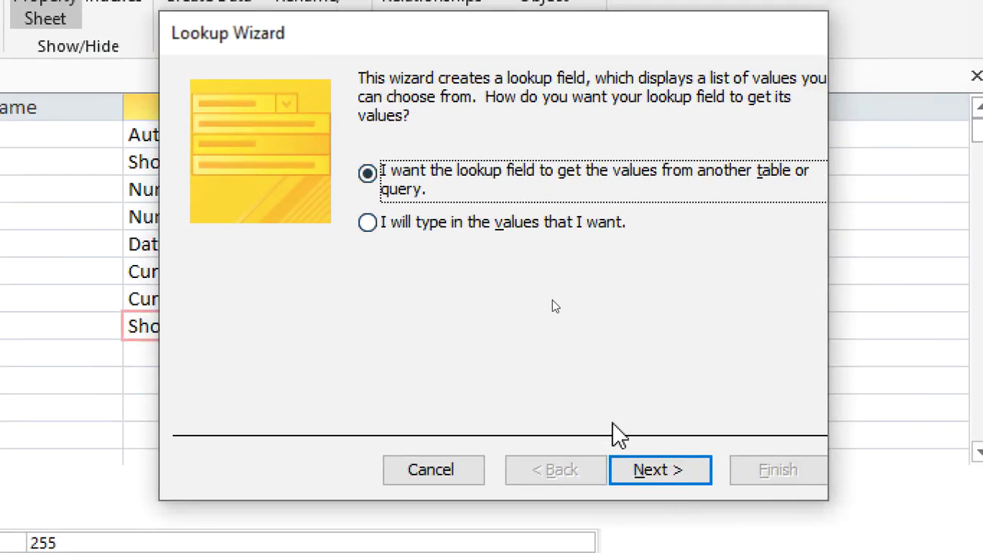
# Have the feeds Shed lookup get its values from the sheds table, with ShedName as the selected field
pyautogui.press('Tab')
pyautogui.click(650, 477)
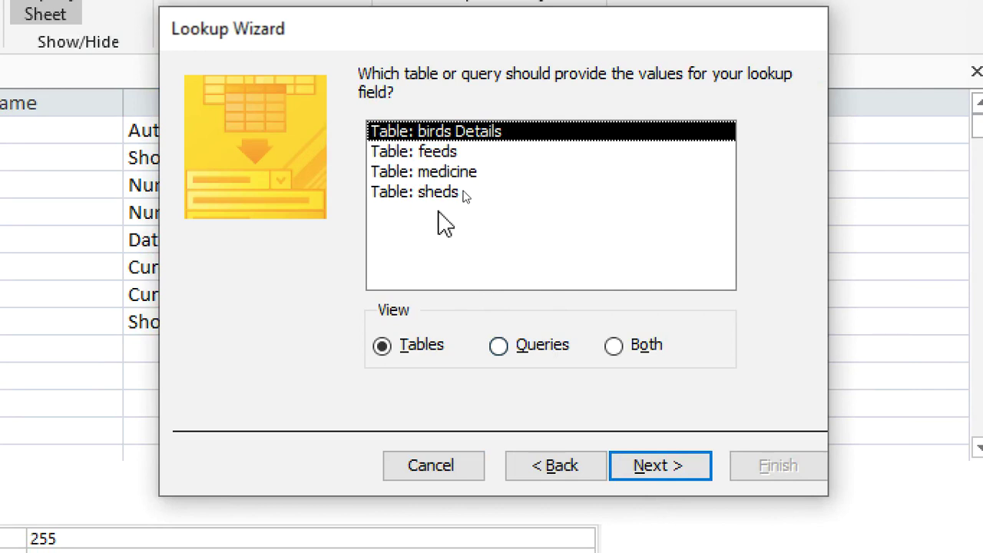
pyautogui.click(438, 196)
pyautogui.click(665, 467)
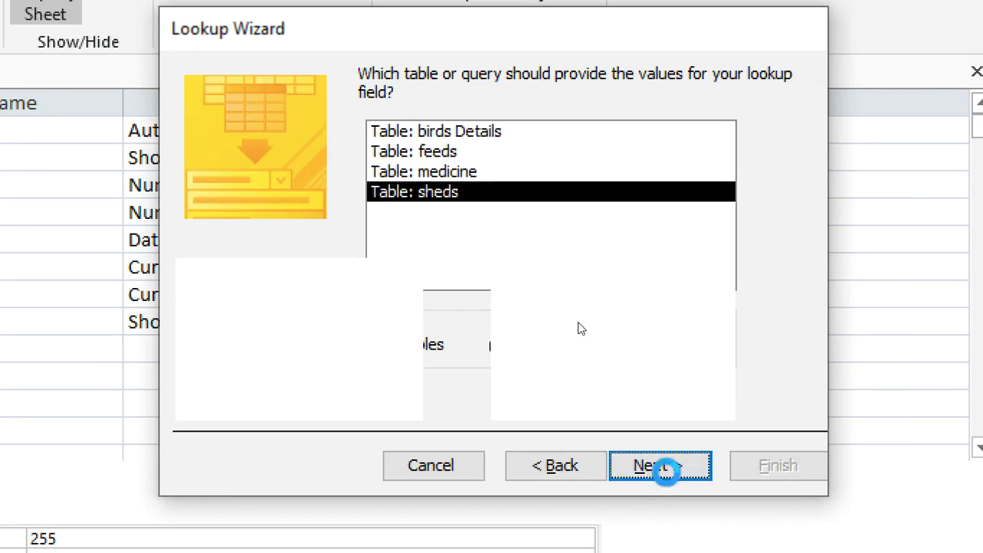
pyautogui.click(248, 289)
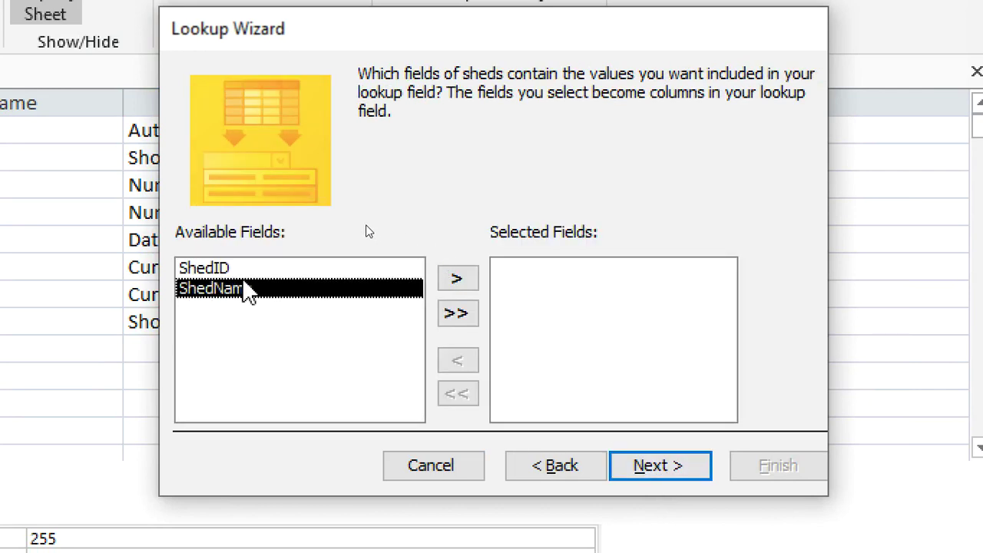
pyautogui.click(466, 279)
# Finish the feeds Shed lookup with no sort order and the key column hidden, saving and closing the feeds table
pyautogui.click(654, 454)
pyautogui.click(657, 453)
pyautogui.click(655, 466)
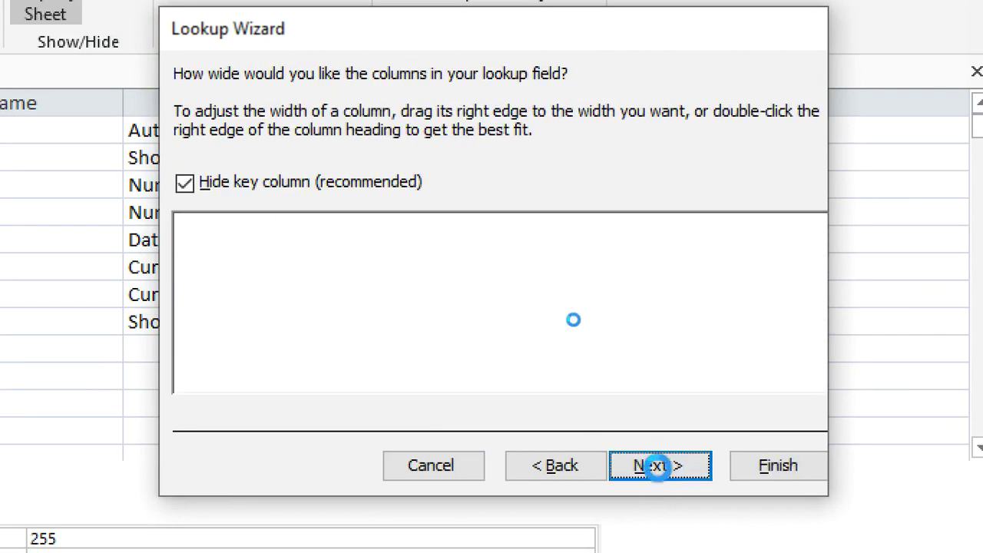
pyautogui.click(754, 461)
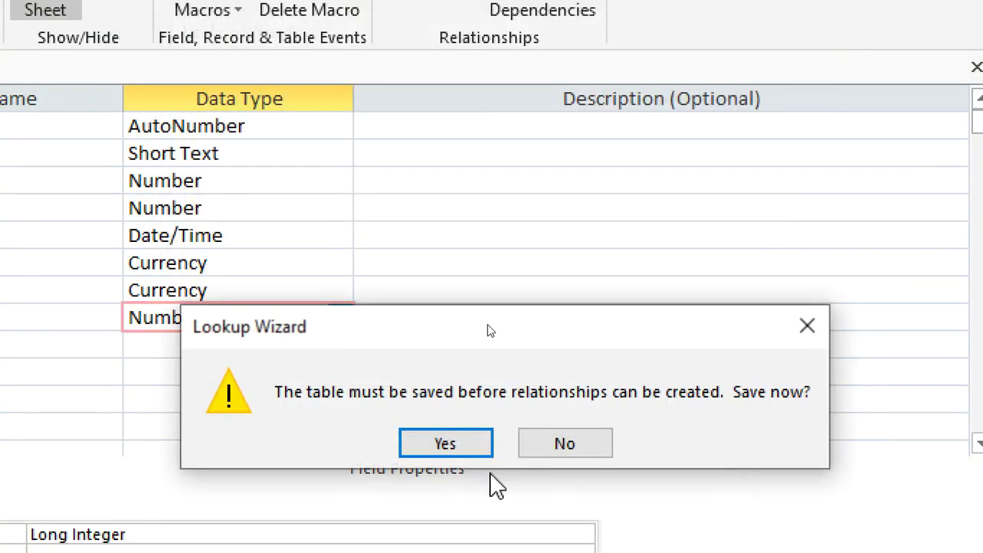
pyautogui.click(428, 437)
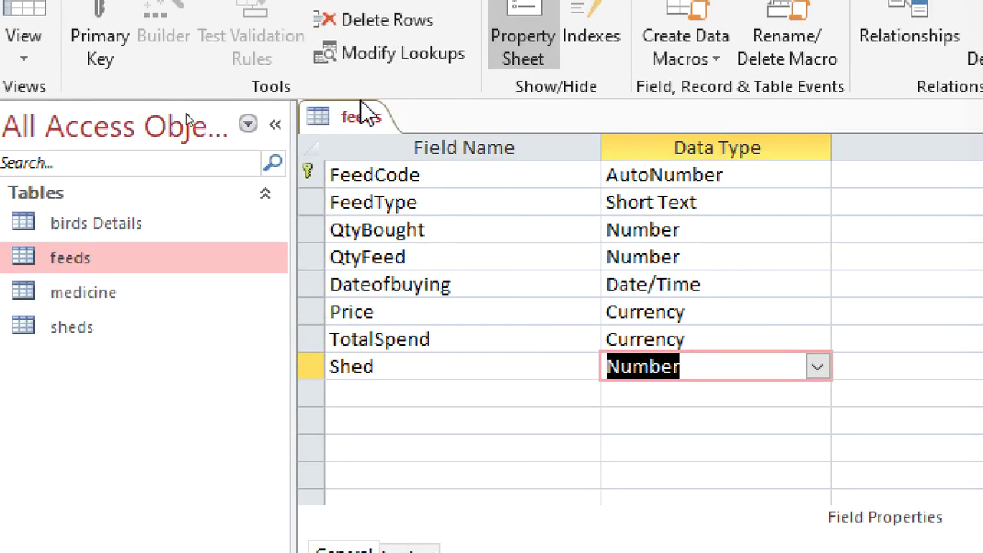
pyautogui.rightClick(364, 115)
pyautogui.click(407, 160)
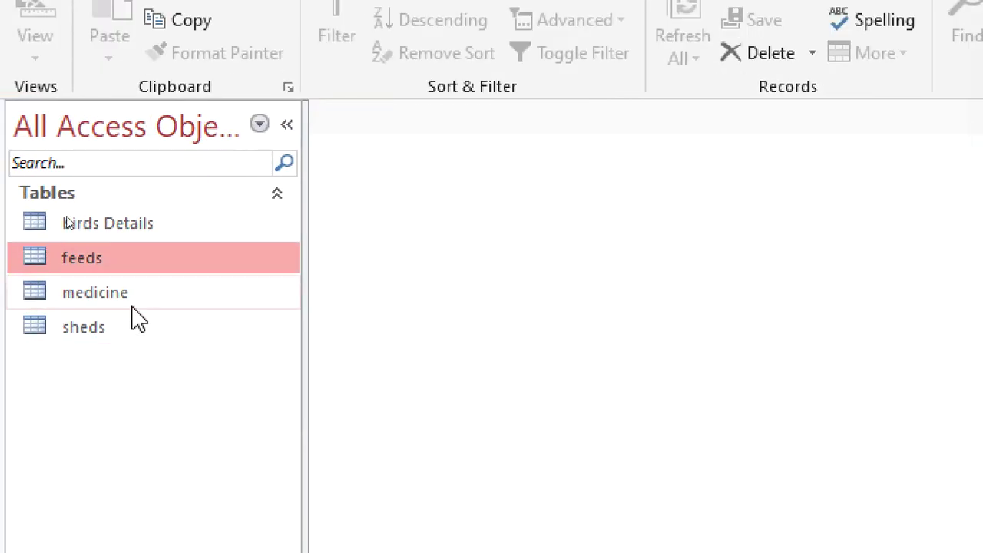
# Open the medicine table in Design View and start the Lookup Wizard as the data type of the Shed field
pyautogui.click(130, 298)
pyautogui.doubleClick(141, 297)
pyautogui.rightClick(384, 115)
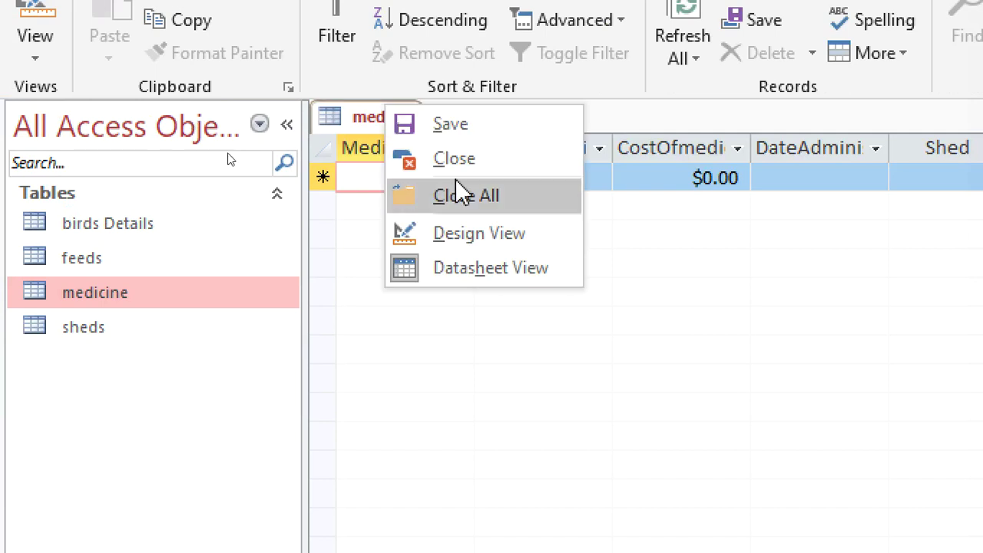
pyautogui.click(501, 246)
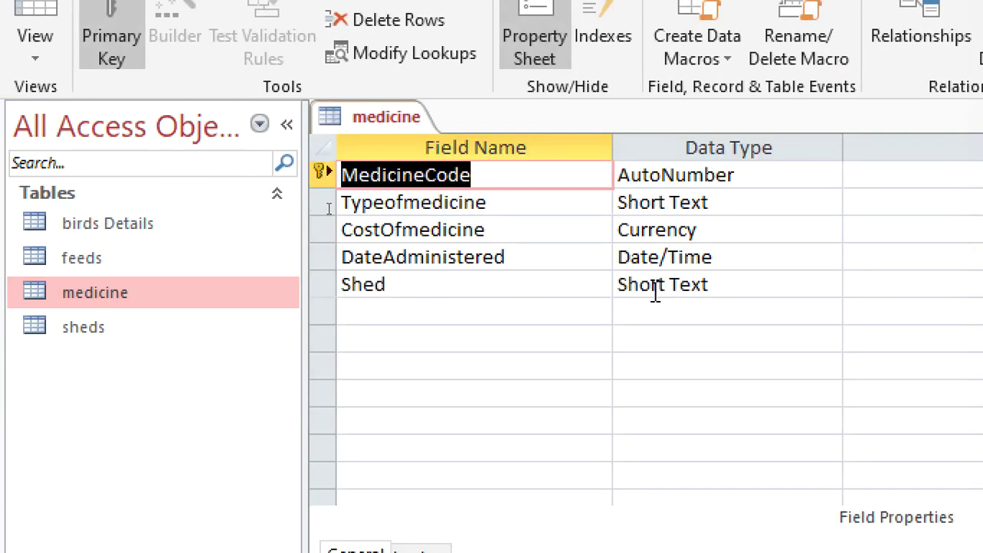
pyautogui.click(752, 283)
pyautogui.click(828, 283)
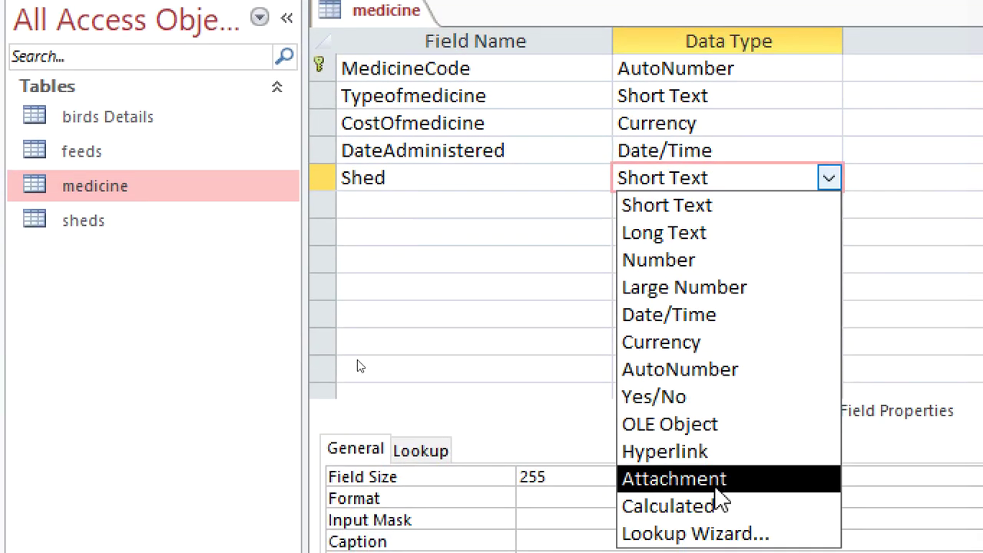
pyautogui.click(722, 533)
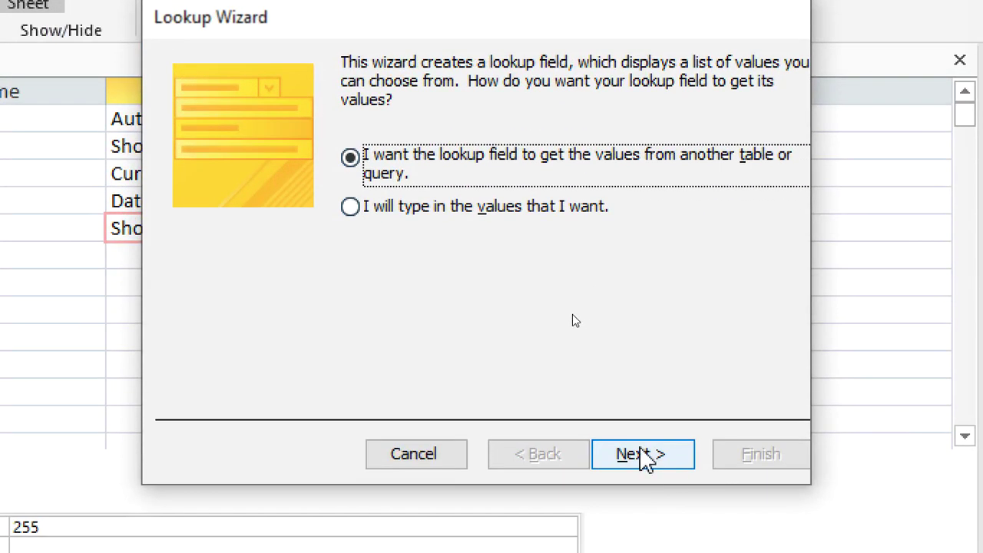
# Have the medicine Shed lookup get its values from the sheds table, with ShedName as the selected field
pyautogui.click(623, 452)
pyautogui.click(415, 184)
pyautogui.click(641, 452)
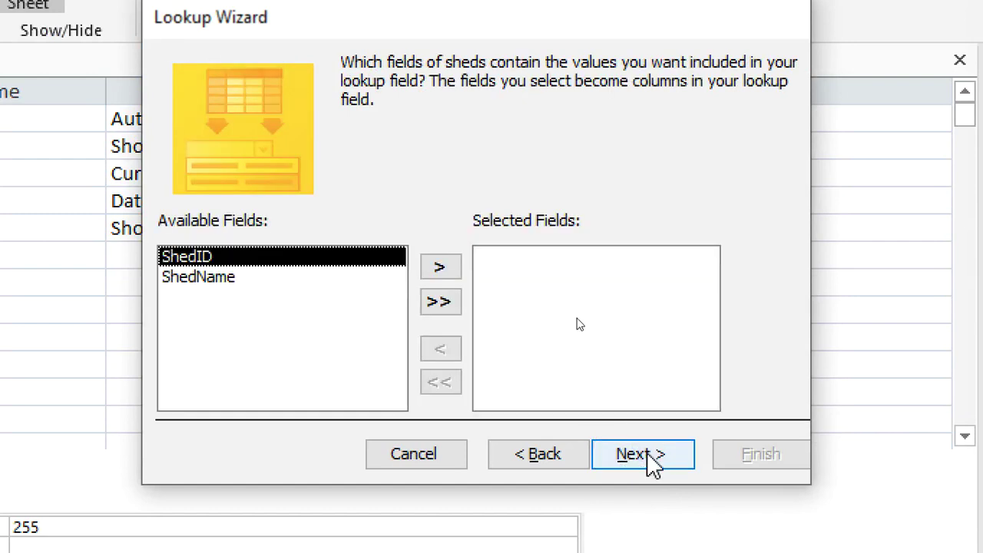
pyautogui.click(235, 280)
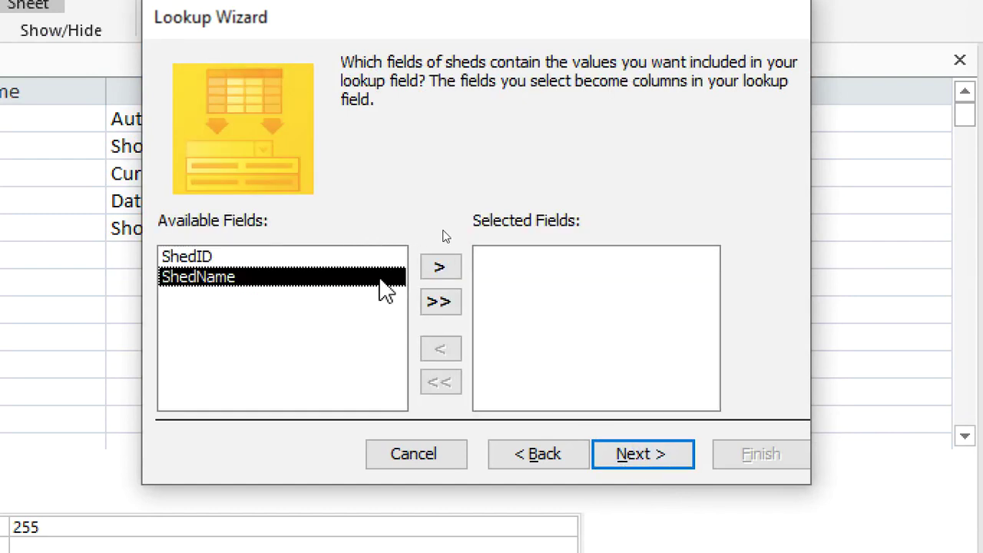
pyautogui.click(427, 270)
# Finish the medicine Shed lookup with no sort order and save the medicine table so the relationship is created
pyautogui.click(657, 459)
pyautogui.click(657, 459)
pyautogui.click(772, 465)
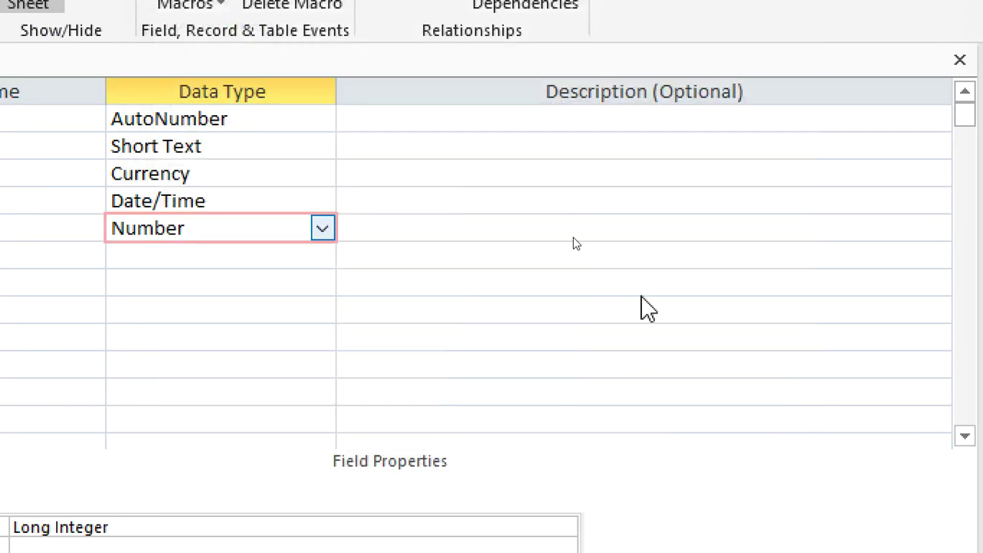
pyautogui.click(443, 436)
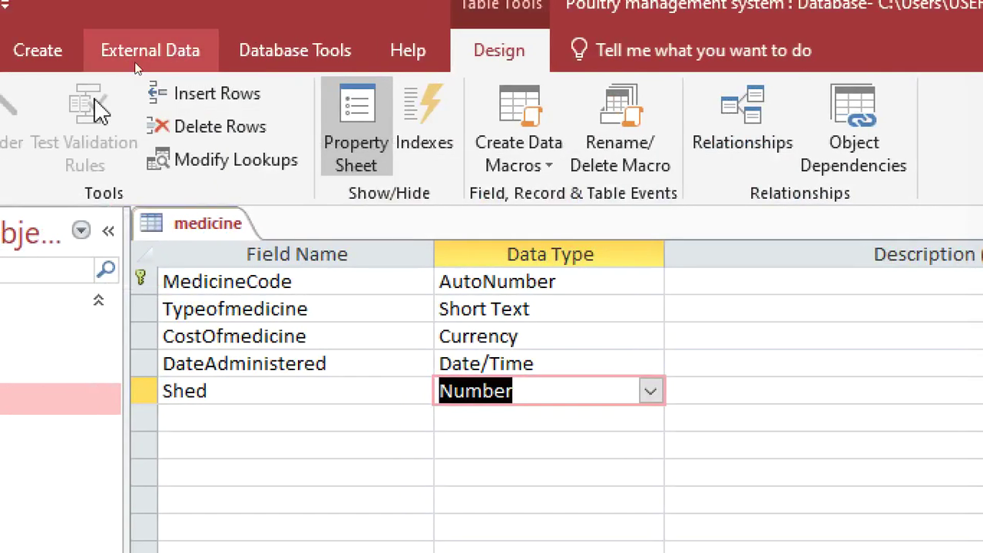
# Save the medicine table's design and close the table
pyautogui.rightClick(207, 224)
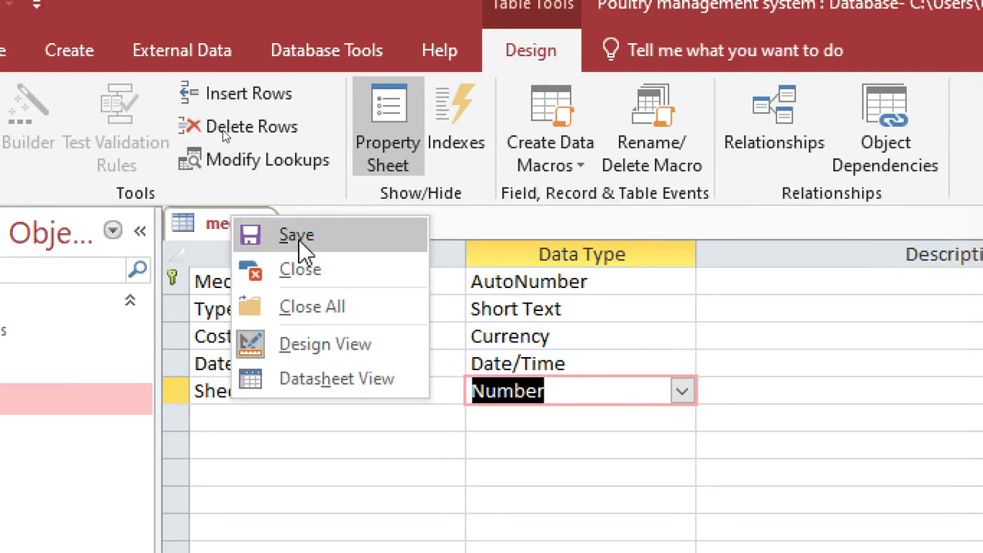
pyautogui.click(305, 238)
pyautogui.rightClick(254, 229)
pyautogui.click(342, 329)
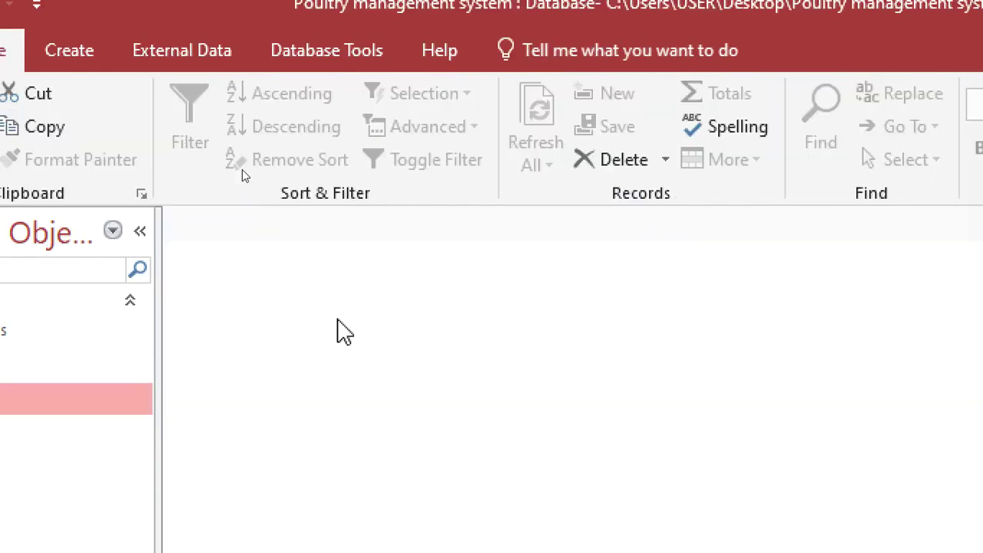
# Open the database relationships layout and remove the medicine, feeds and birds Details tables from it
pyautogui.click(342, 75)
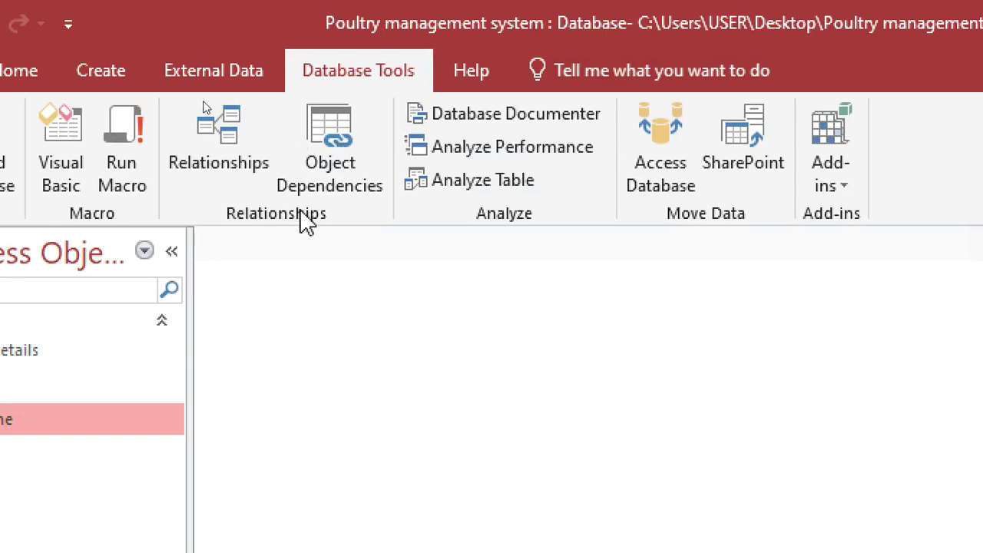
pyautogui.click(234, 137)
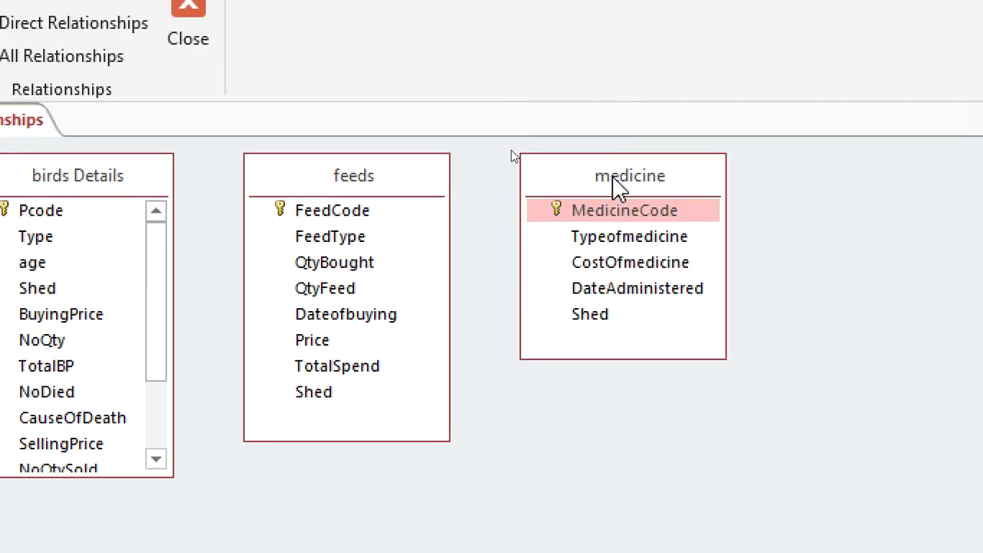
pyautogui.press('Delete')
pyautogui.click(361, 180)
pyautogui.press('Delete')
pyautogui.press('Delete')
# Add the birds Details, feeds, medicine and sheds tables to the empty relationships layout
pyautogui.rightClick(269, 212)
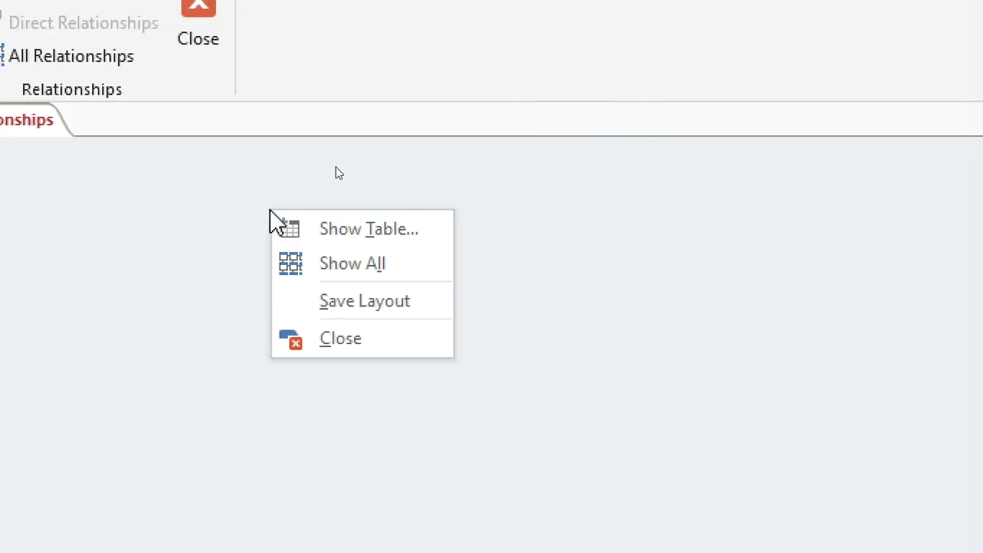
pyautogui.click(379, 230)
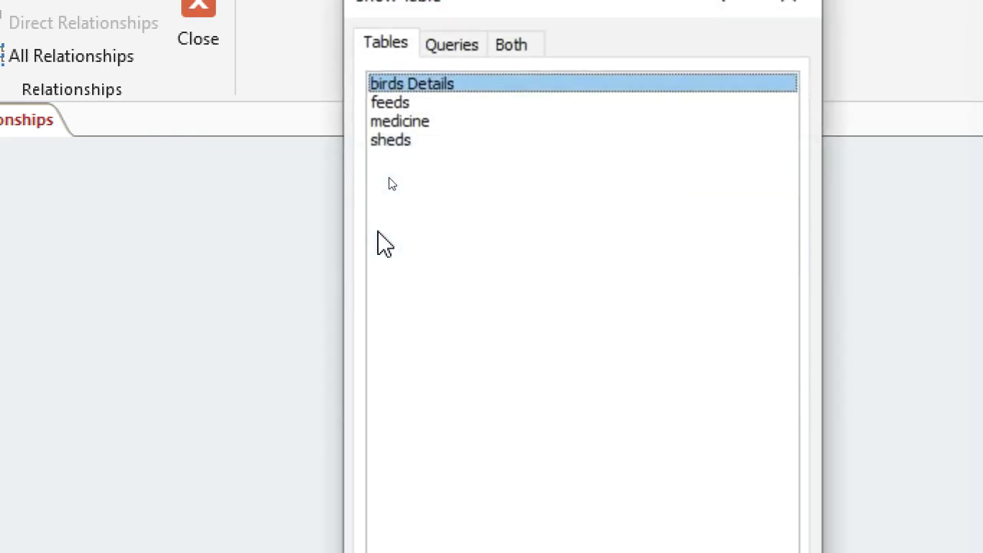
pyautogui.doubleClick(426, 84)
pyautogui.doubleClick(407, 102)
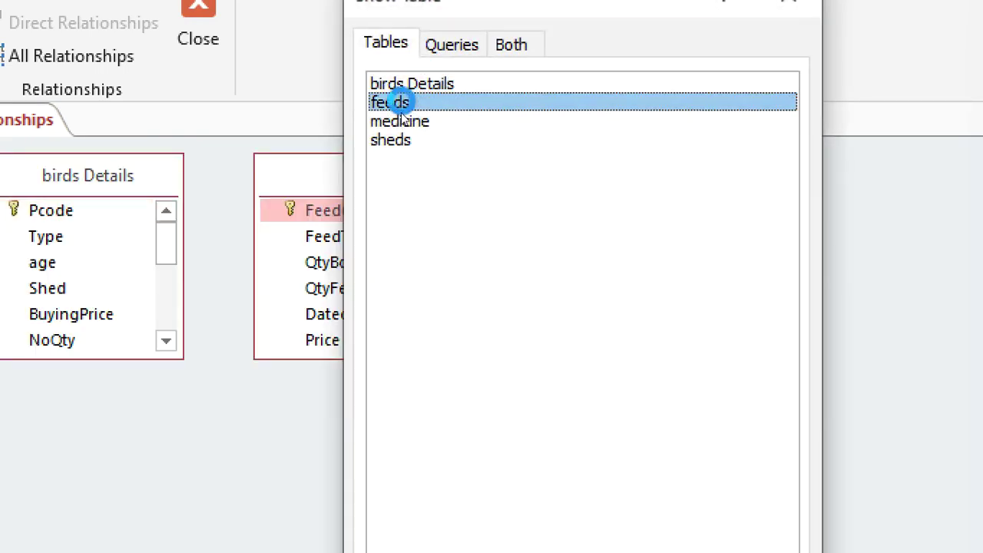
pyautogui.click(403, 123)
pyautogui.click(402, 140)
pyautogui.doubleClick(402, 142)
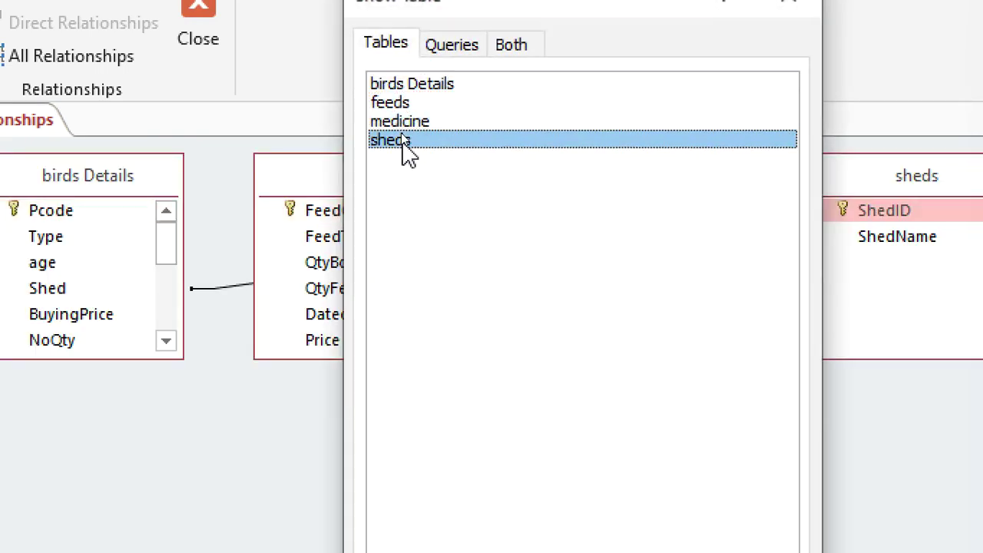
pyautogui.click(799, 11)
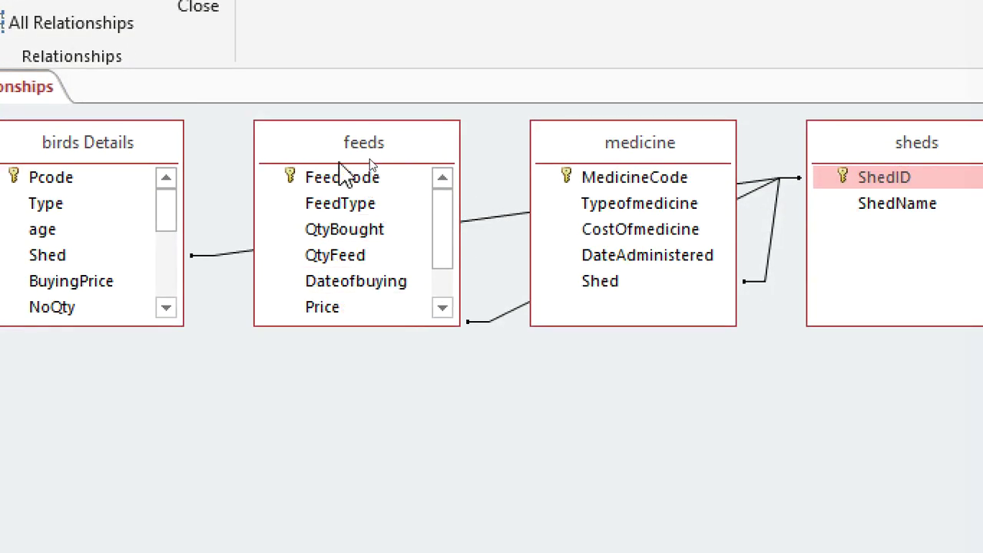
# Move the feeds and medicine tables below the row of birds Details and sheds so the relationship lines are separated
pyautogui.moveTo(346, 271); pyautogui.dragTo(576, 536)
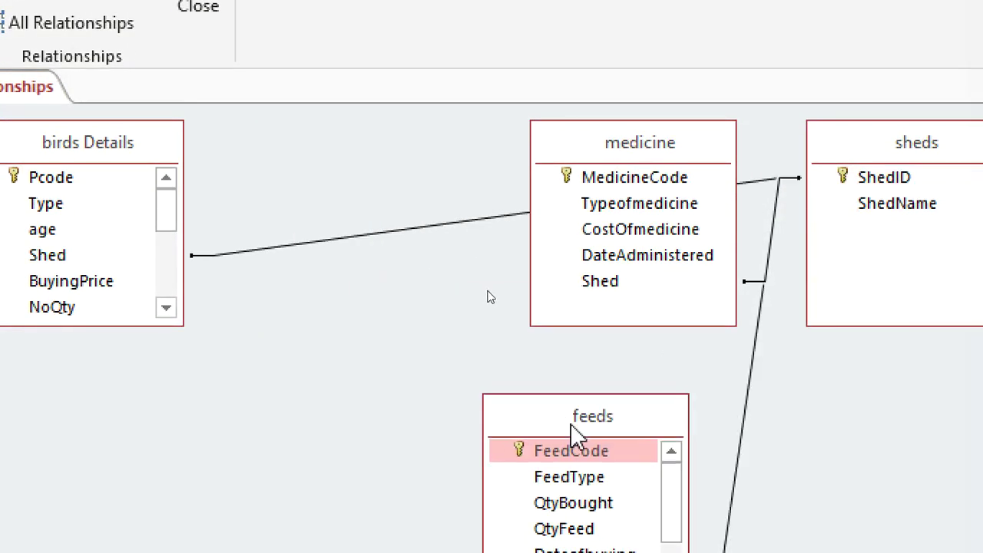
pyautogui.moveTo(572, 426); pyautogui.dragTo(689, 408)
pyautogui.moveTo(637, 149); pyautogui.dragTo(345, 329)
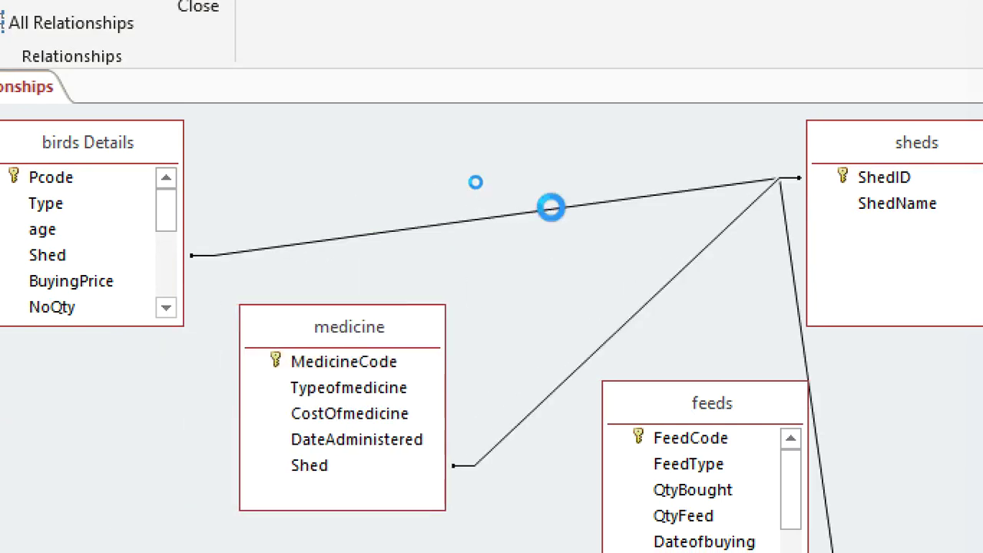
# Enforce referential integrity on the relationships linking sheds to birds Details, medicine and feeds
pyautogui.doubleClick(551, 208)
pyautogui.click(377, 284)
pyautogui.click(795, 139)
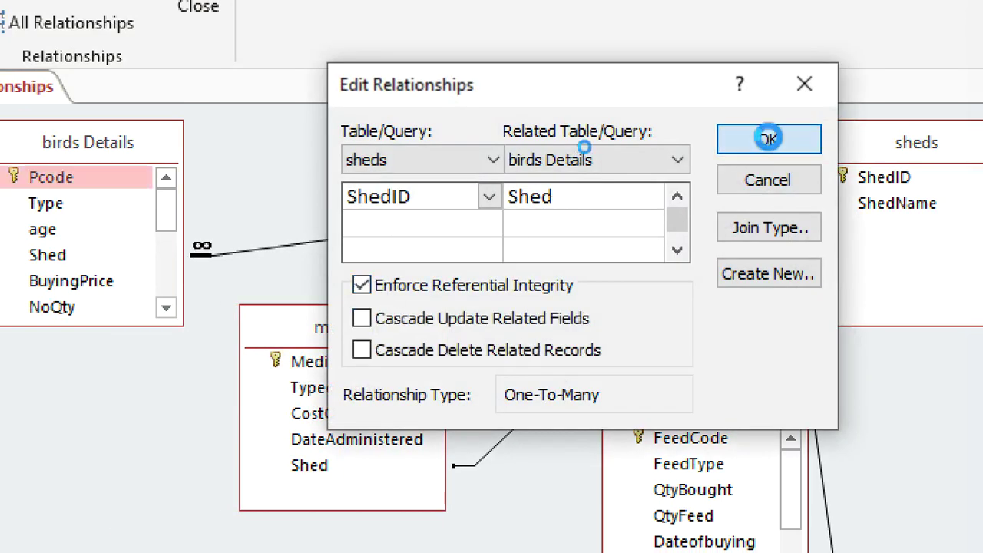
pyautogui.doubleClick(658, 292)
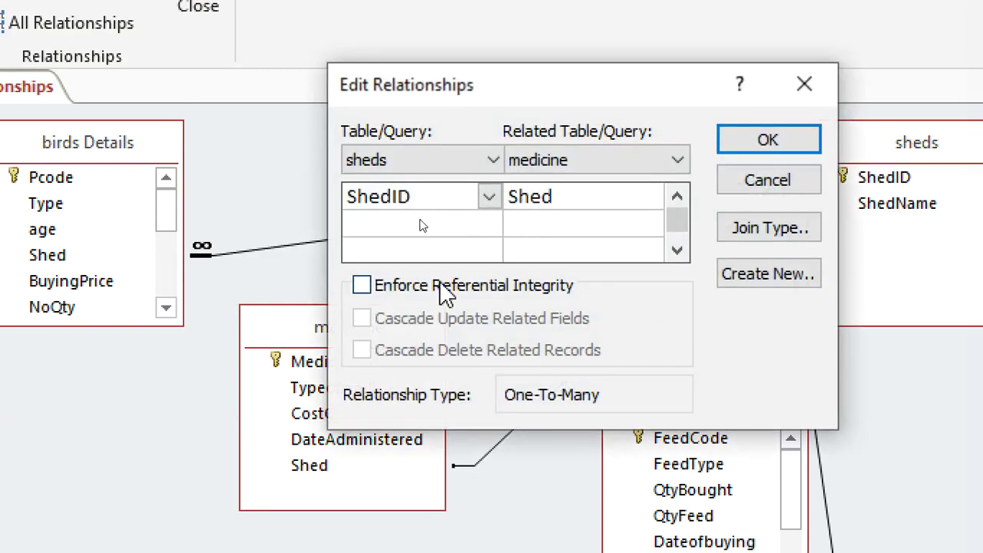
pyautogui.click(378, 285)
pyautogui.click(806, 139)
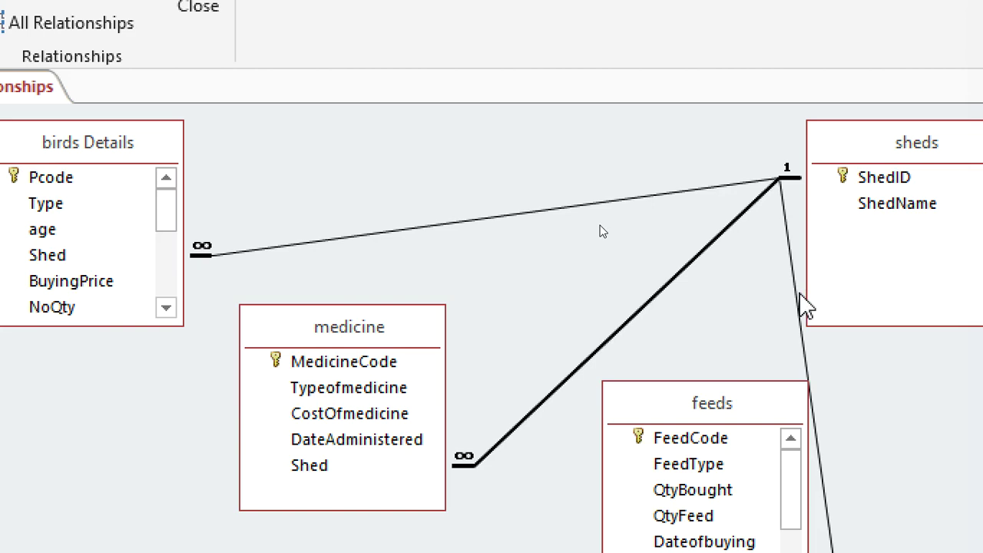
pyautogui.doubleClick(795, 293)
pyautogui.click(424, 289)
pyautogui.click(776, 144)
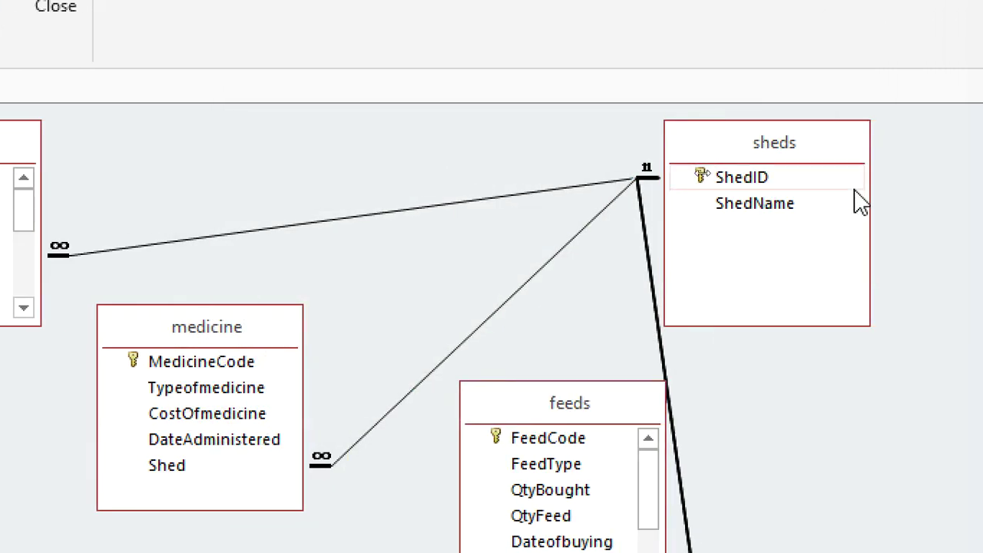
# Rearrange the relationships layout with birds Details above medicine on one side of sheds and feeds on the other
pyautogui.moveTo(588, 411); pyautogui.dragTo(541, 423)
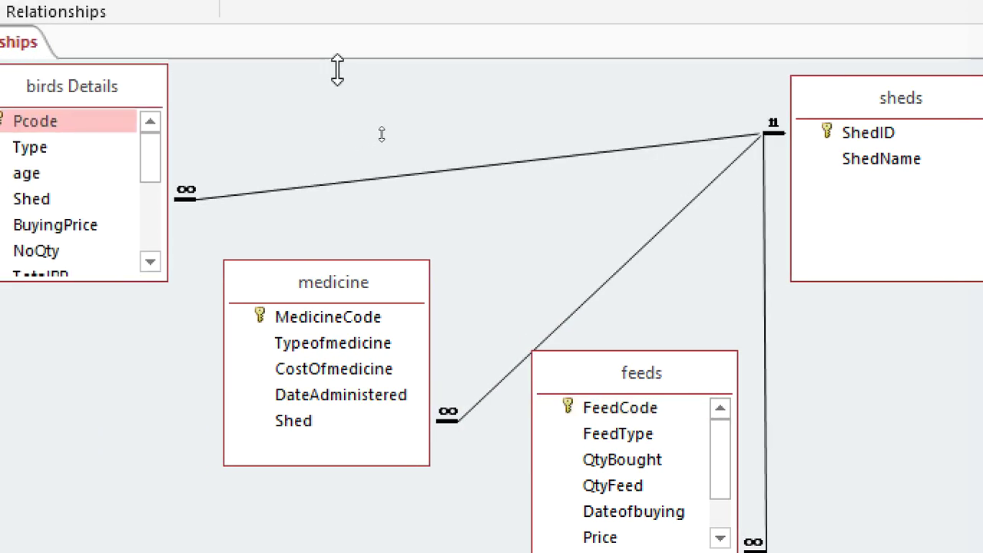
pyautogui.moveTo(108, 89); pyautogui.dragTo(241, 90)
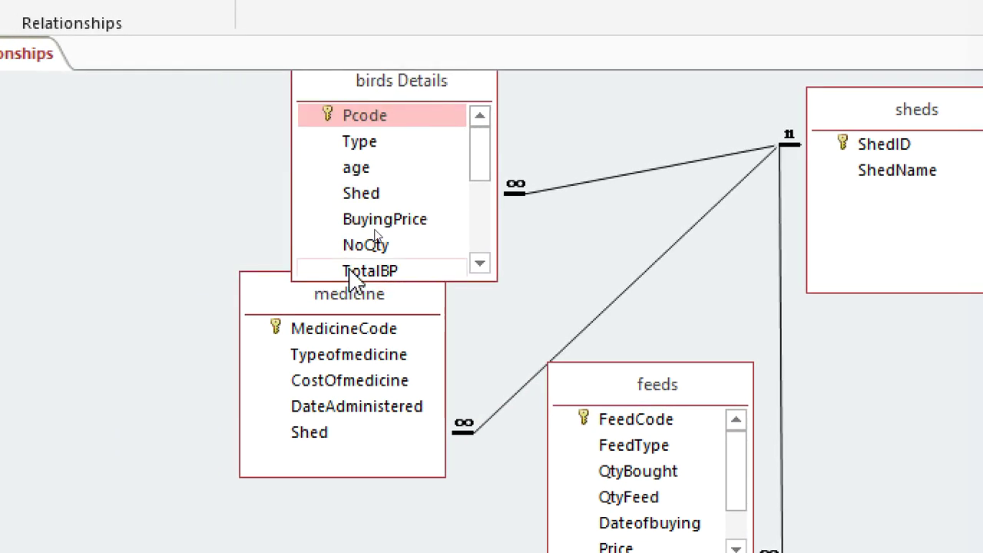
pyautogui.moveTo(330, 297); pyautogui.dragTo(306, 349)
pyautogui.moveTo(863, 123); pyautogui.dragTo(786, 112)
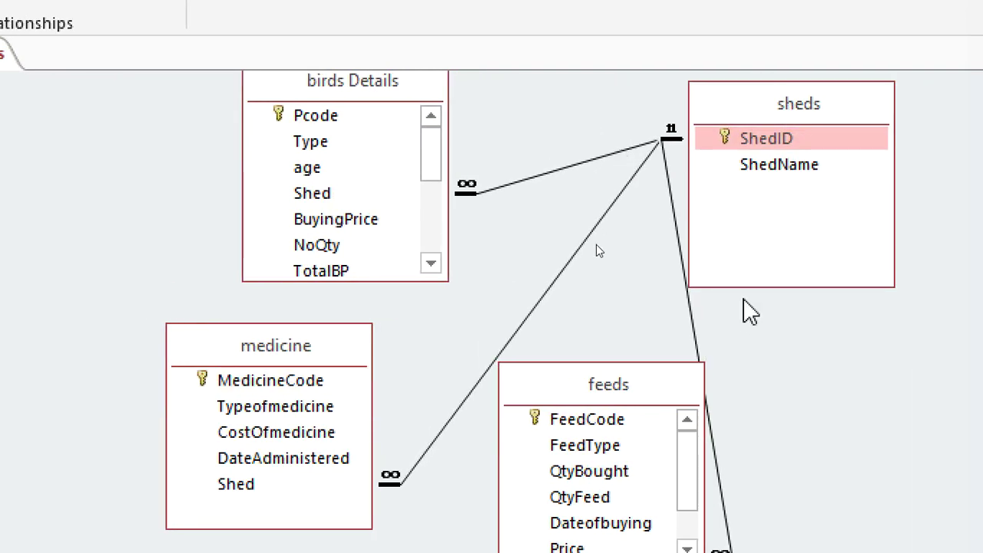
pyautogui.moveTo(672, 369); pyautogui.dragTo(607, 376)
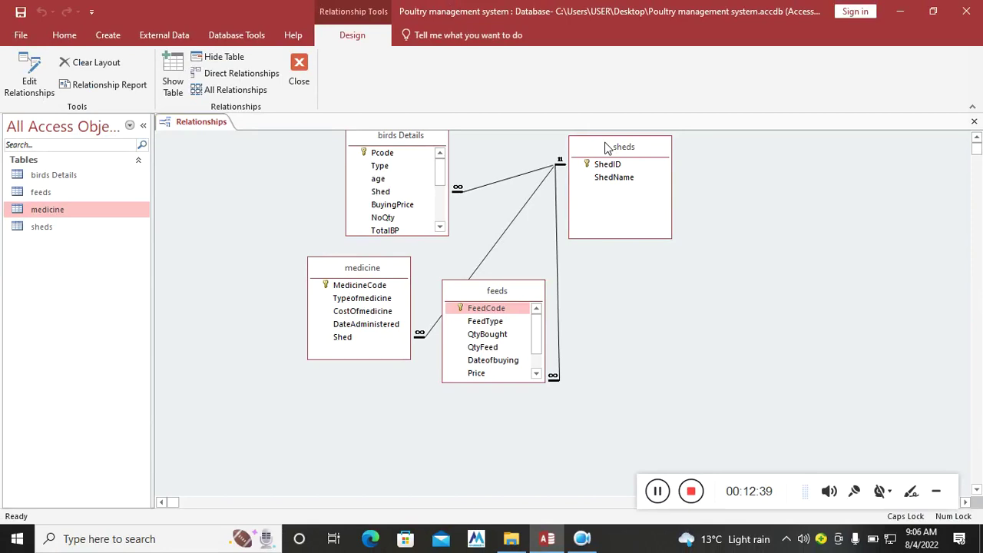
pyautogui.moveTo(438, 143); pyautogui.dragTo(356, 157)
pyautogui.moveTo(364, 268); pyautogui.dragTo(314, 302)
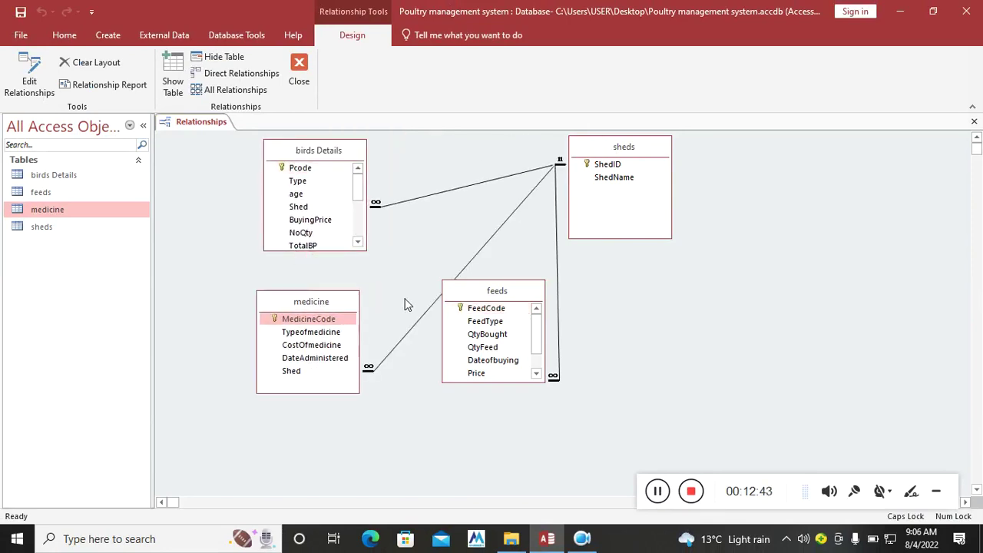
pyautogui.moveTo(465, 306)
pyautogui.mouseDown()
pyautogui.moveTo(833, 345)
pyautogui.moveTo(821, 305)
pyautogui.mouseUp()
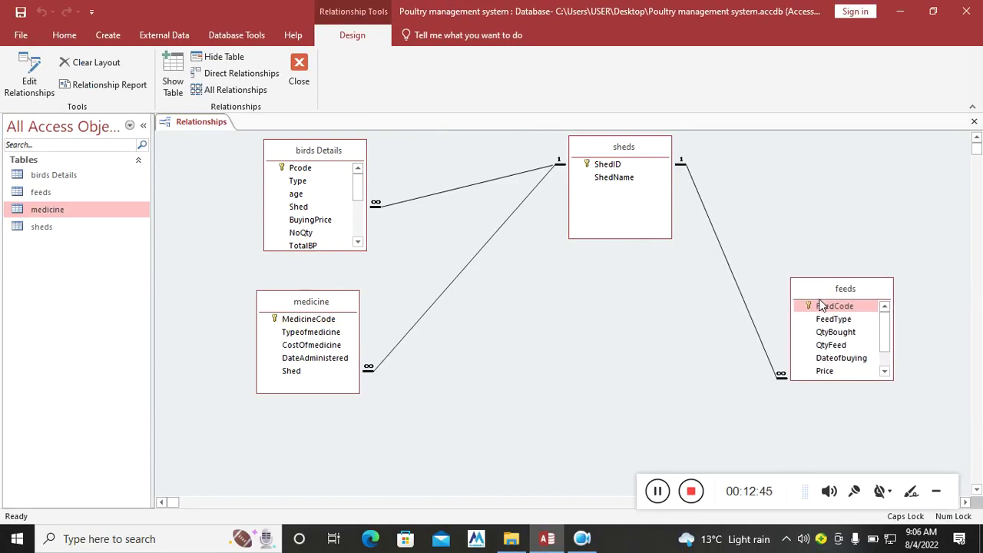
# Review the settings of the relationship between sheds and medicine and close the relationships layout
pyautogui.doubleClick(479, 254)
pyautogui.click(601, 121)
pyautogui.click(298, 77)
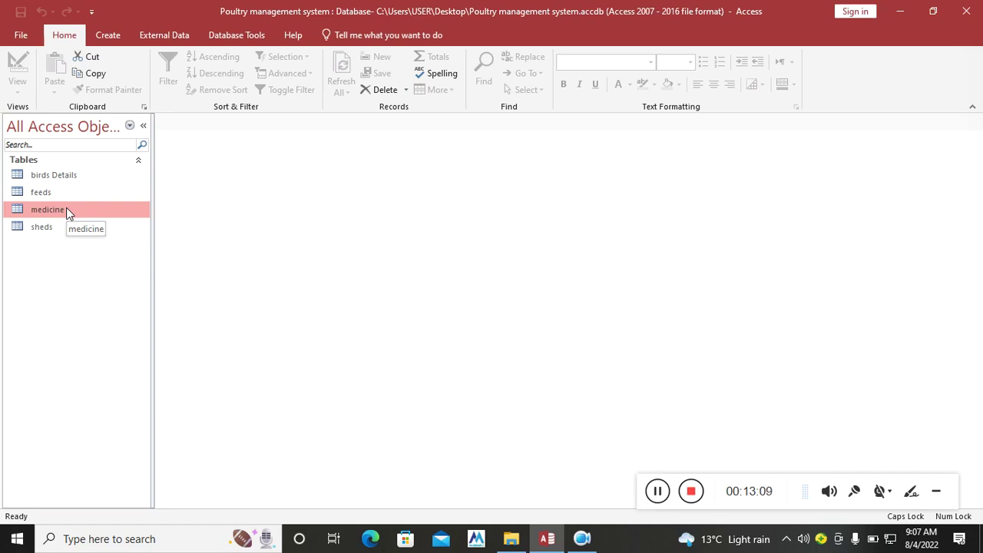
# Open the birds Details, feeds and medicine tables and check the Shed lookup list in each new record
pyautogui.click(67, 176)
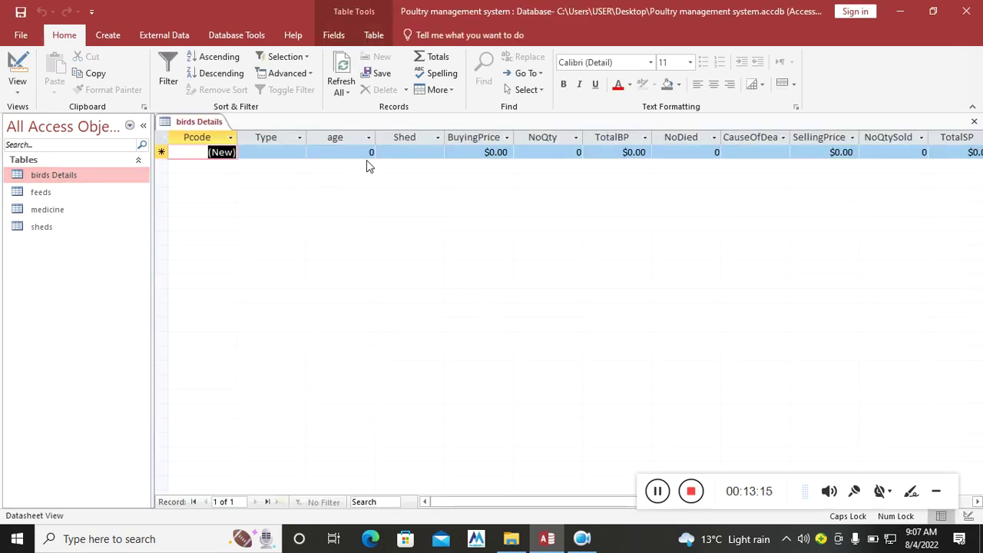
pyautogui.click(437, 152)
pyautogui.click(438, 152)
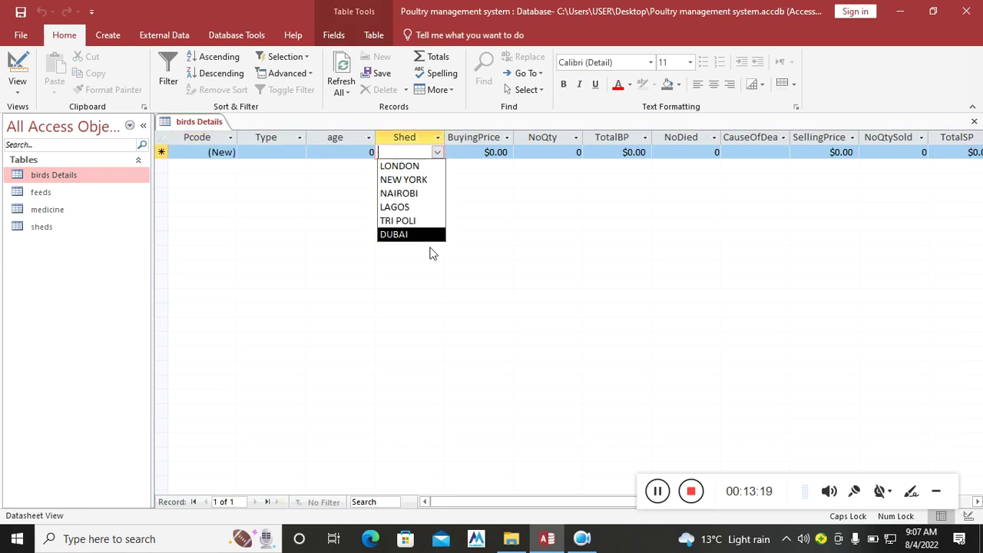
pyautogui.doubleClick(42, 192)
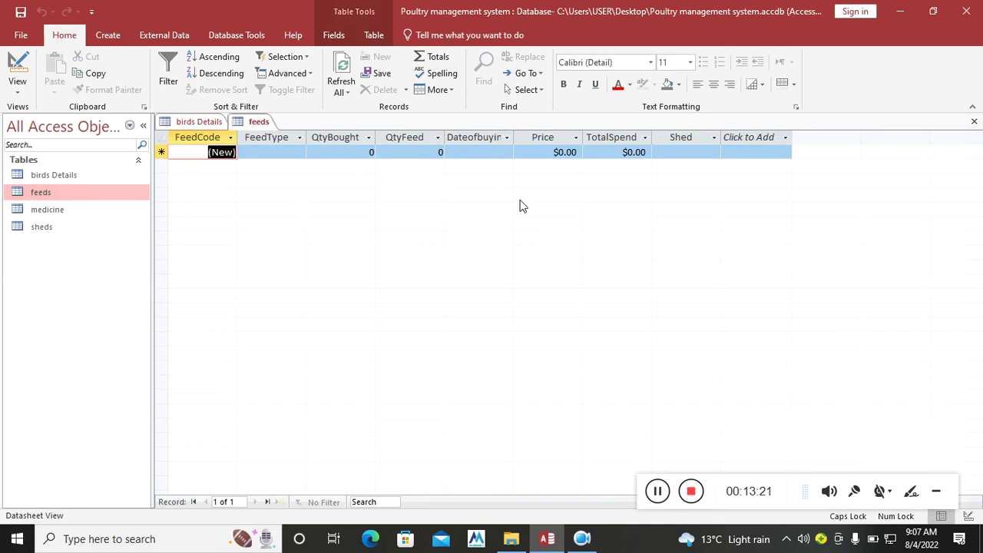
pyautogui.click(691, 152)
pyautogui.click(713, 152)
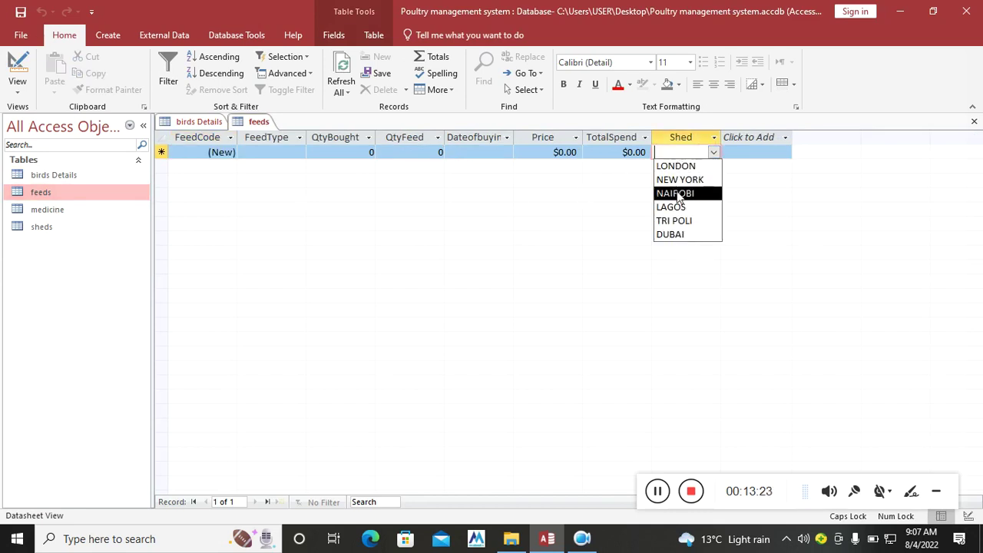
pyautogui.doubleClick(80, 209)
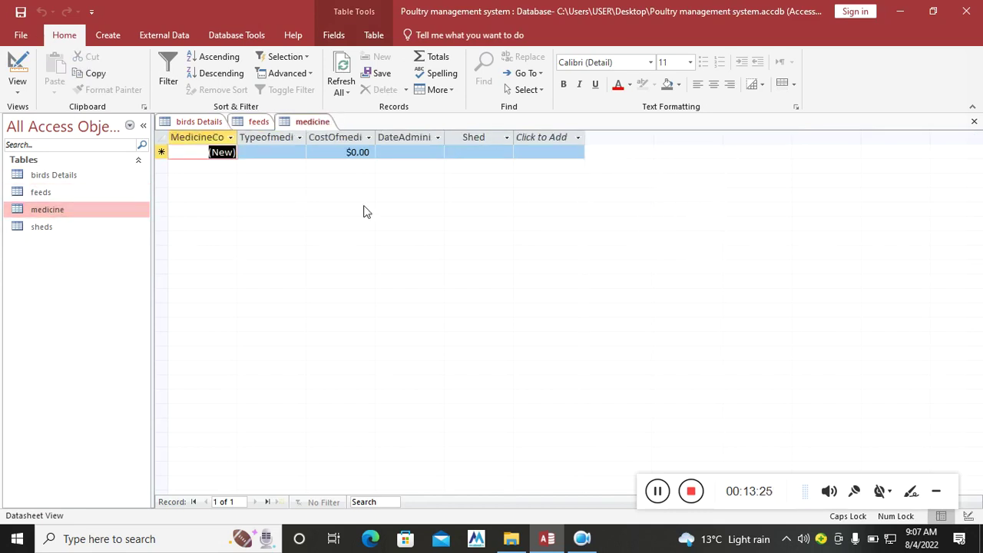
pyautogui.click(496, 152)
pyautogui.click(506, 152)
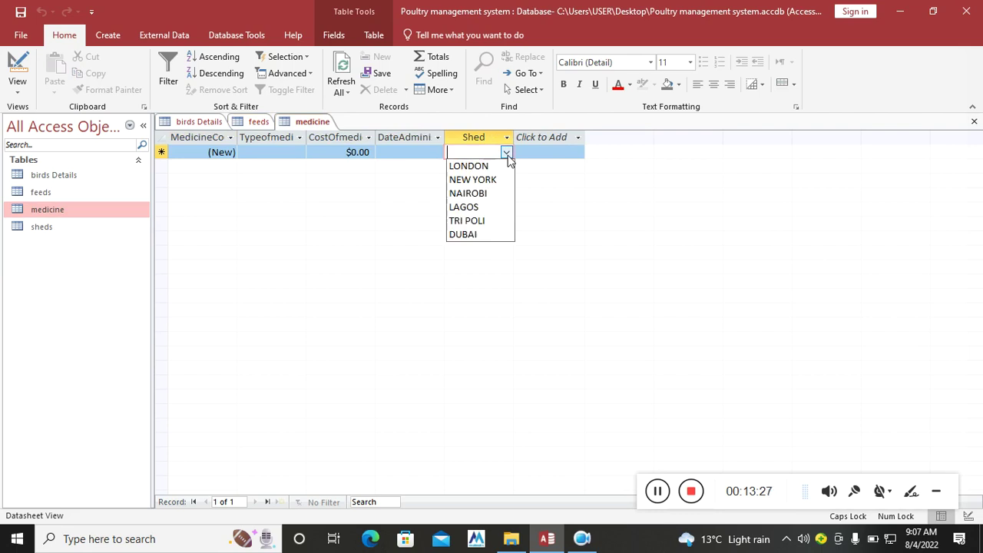